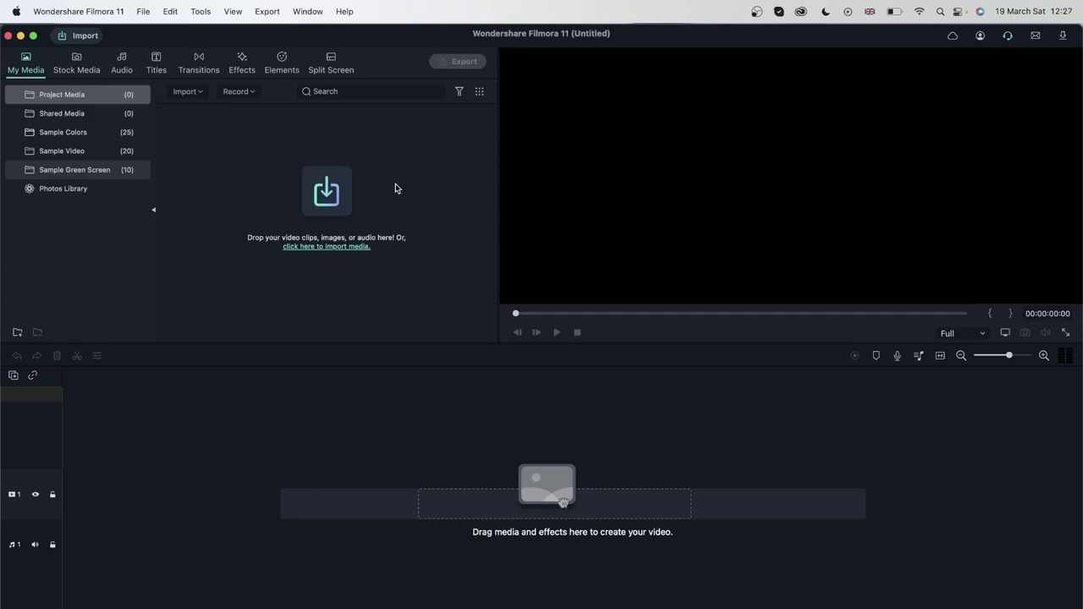
Import christmas-snoopy-merry-christmas.gif from the Desktop's videos folder into the project media.
left_click(167, 18)
mouse_move(225, 324)
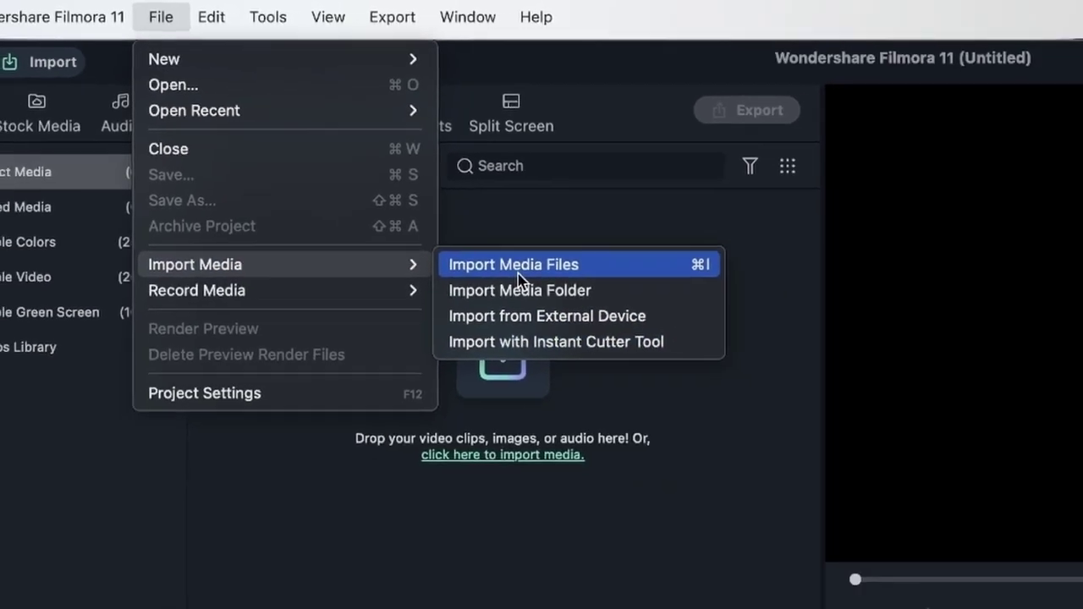
left_click(590, 317)
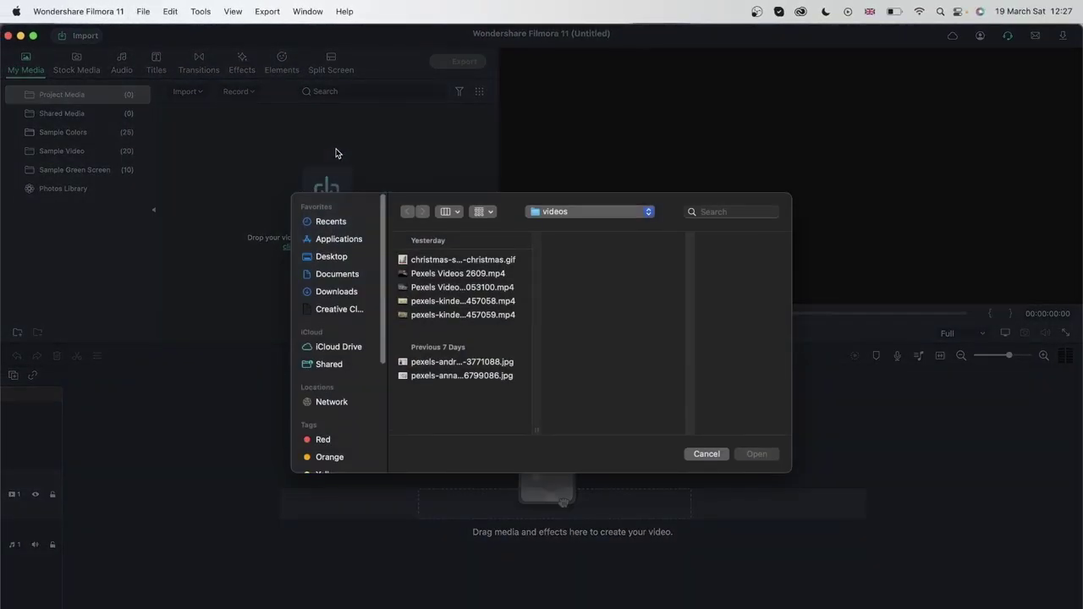
left_click(322, 257)
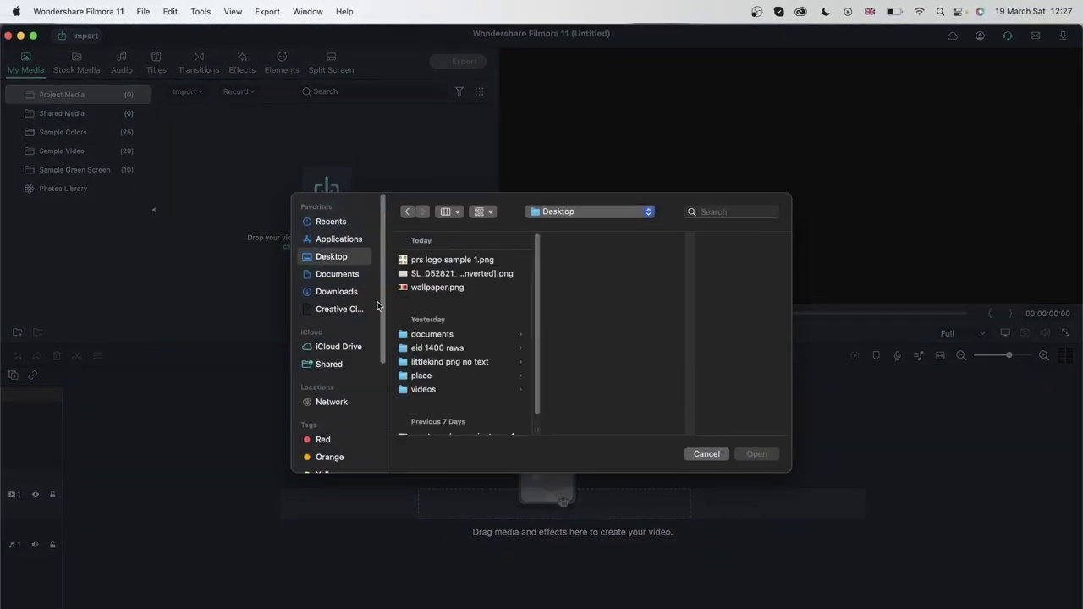
left_click(438, 388)
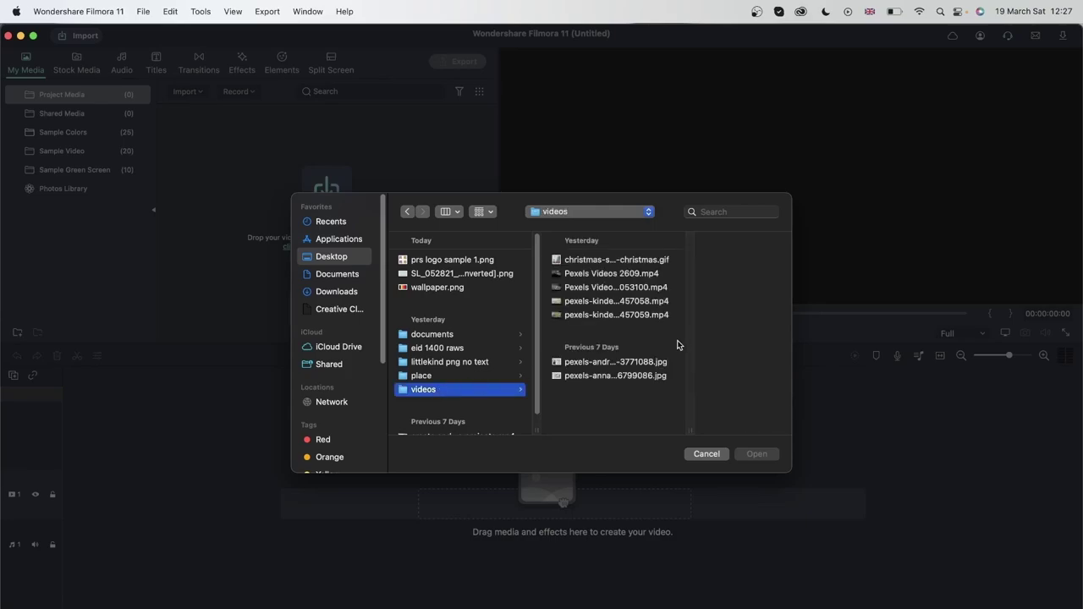
left_click(628, 260)
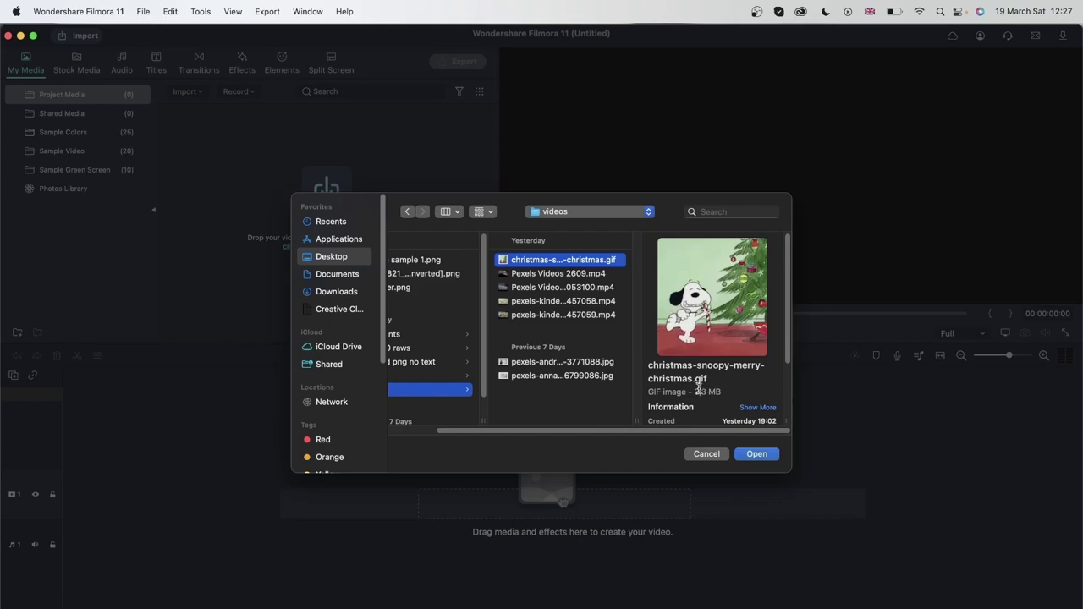
left_click(761, 454)
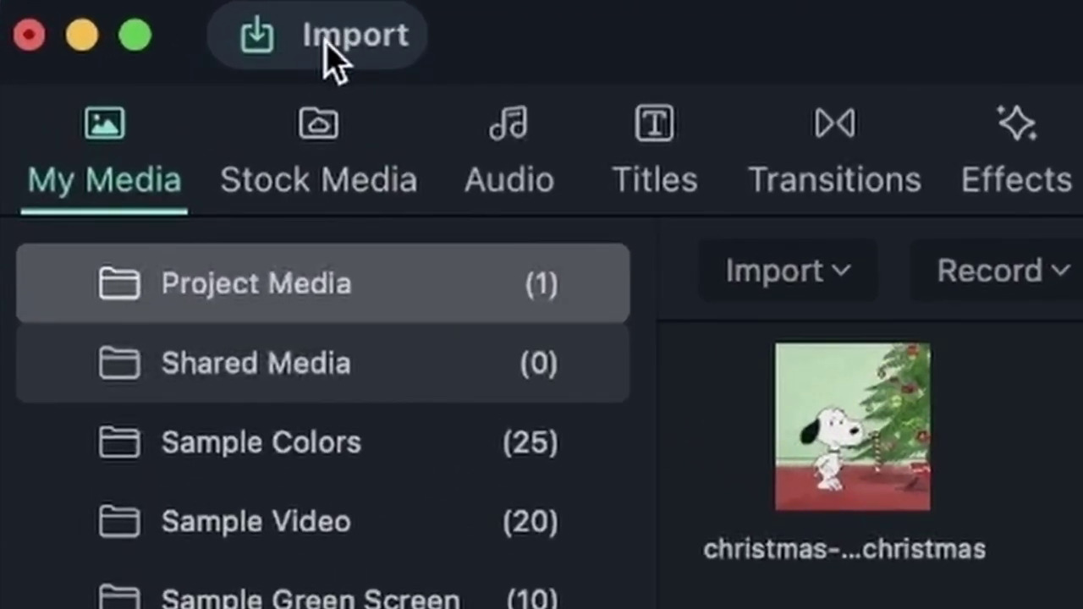
Import Pexels Videos 2609.mp4 from the videos folder into the project media.
left_click(334, 42)
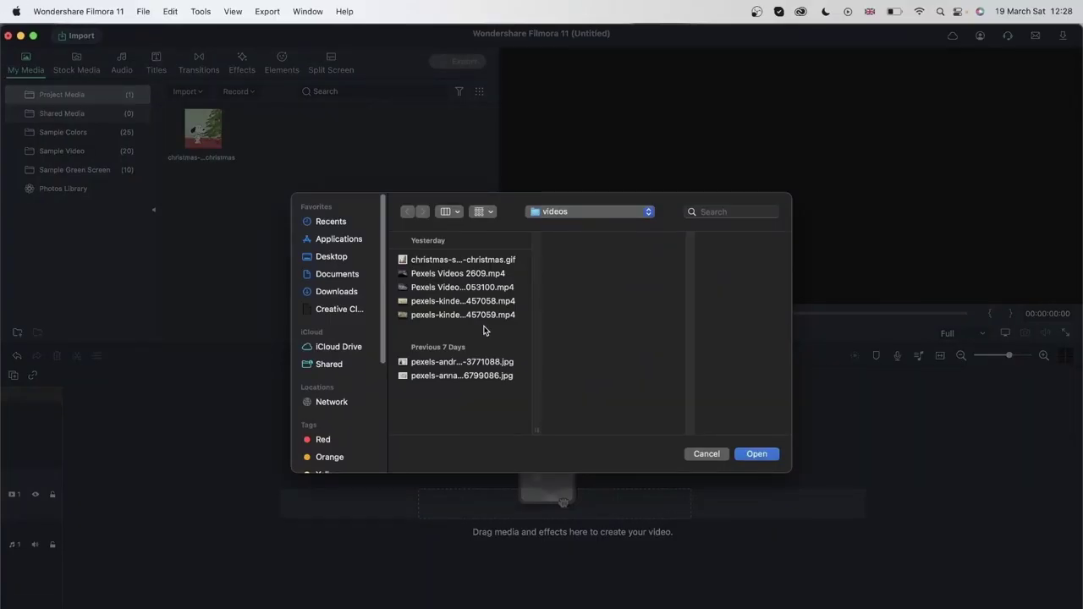
left_click(470, 275)
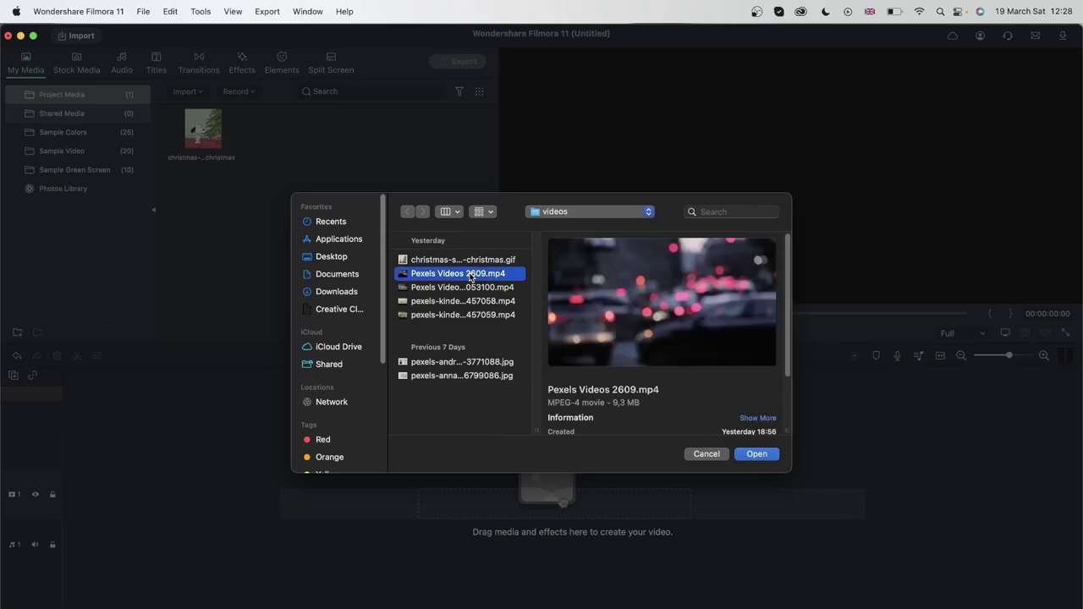
left_click(757, 455)
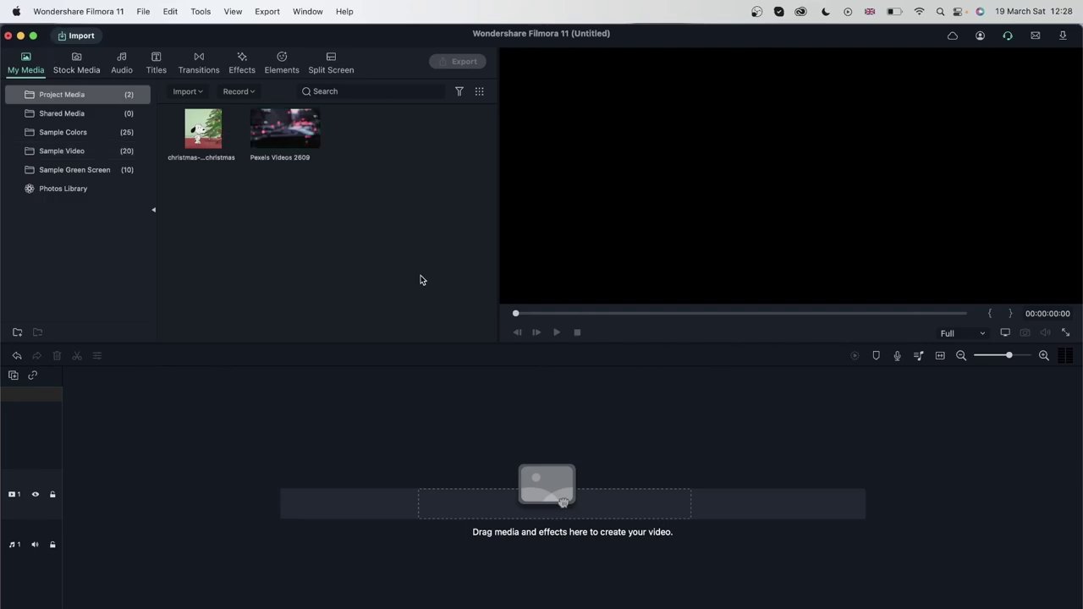
Switch to Finder, add Pexels Videos 2053100.mp4 from the videos folder to the project media, and minimize the Finder window.
left_click(931, 596)
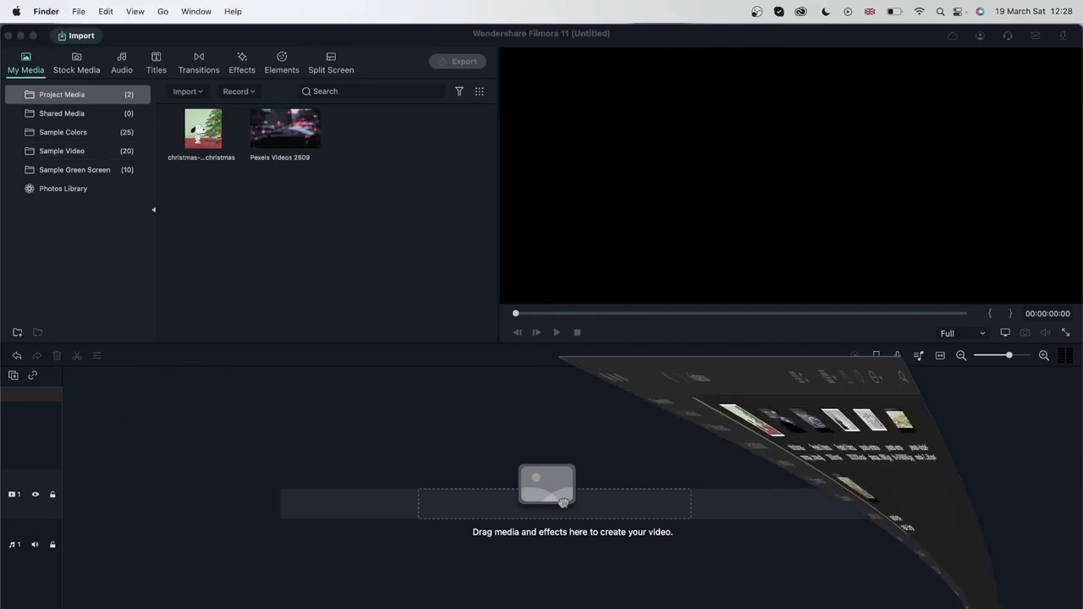
left_click_drag(468, 129, 646, 152)
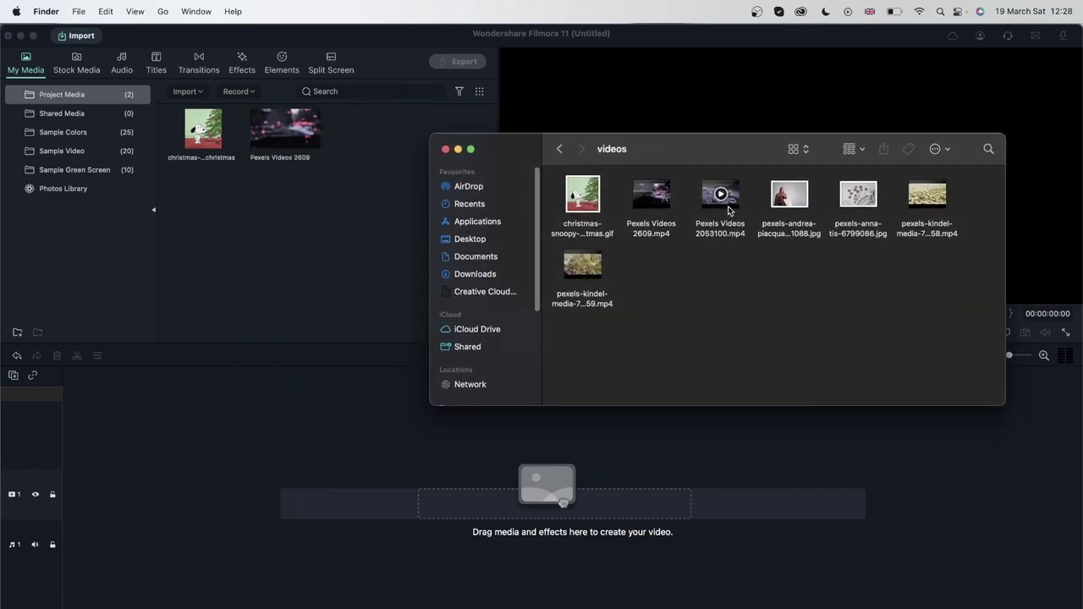
left_click_drag(728, 202, 310, 213)
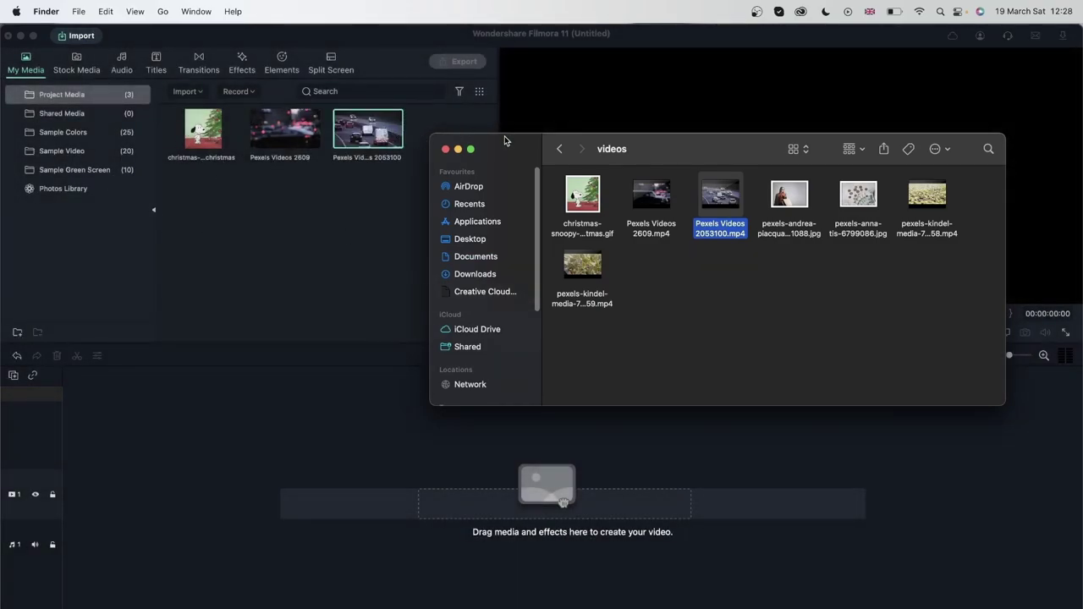
left_click(457, 149)
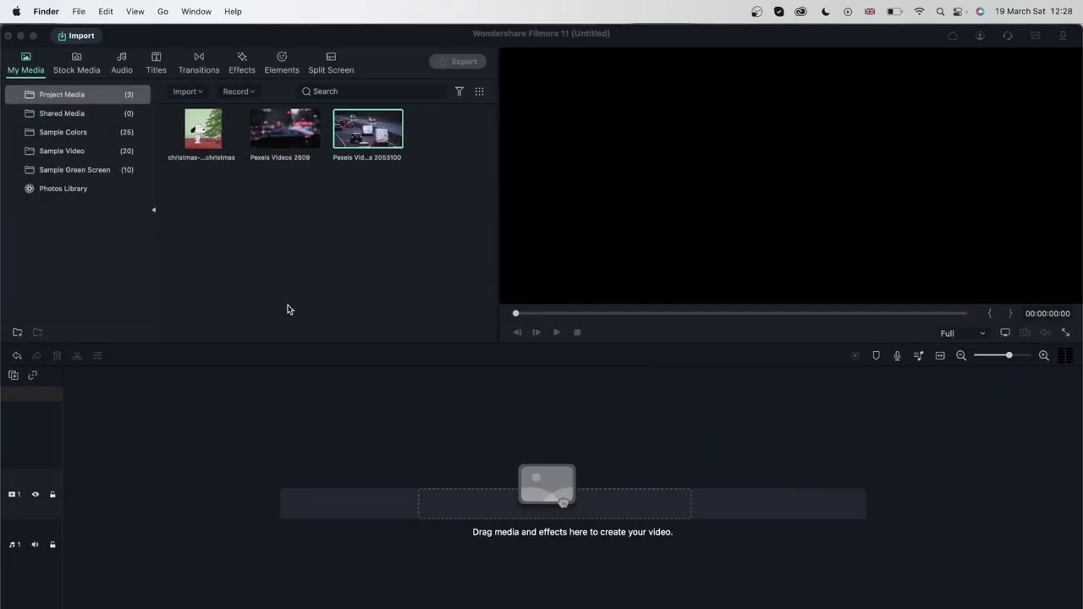
left_click(292, 288)
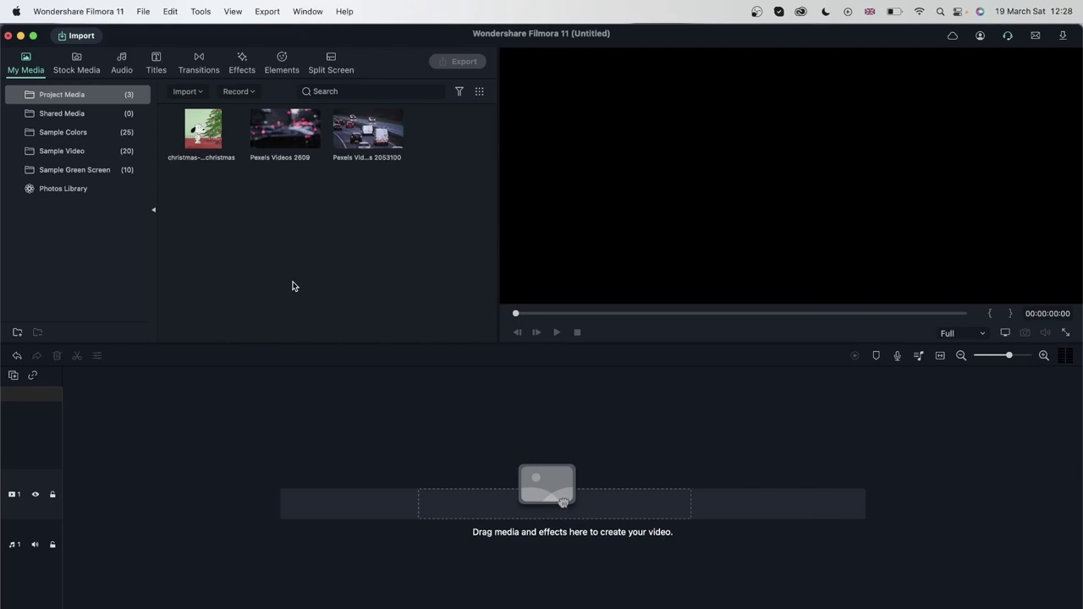
Import pexels-kindel-media-7457058.mp4 from the videos folder into the project media.
left_click(192, 94)
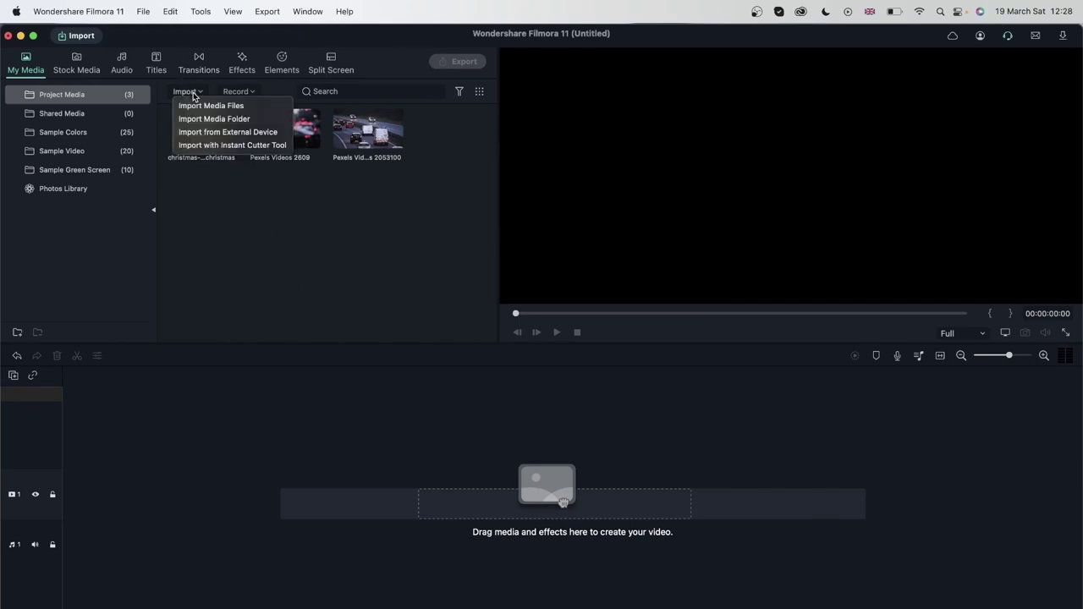
left_click(252, 108)
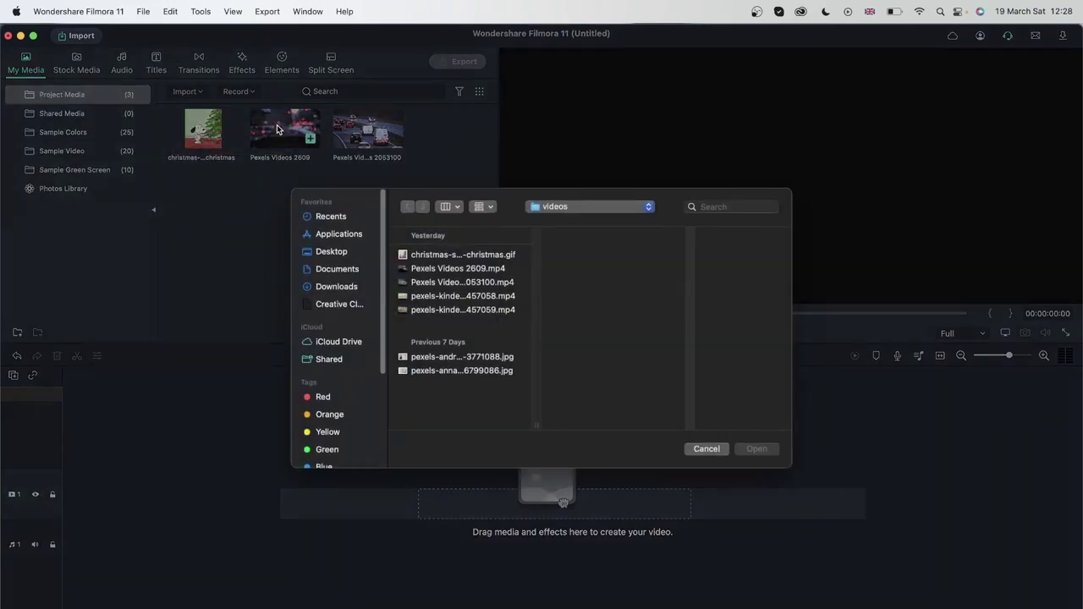
left_click(479, 302)
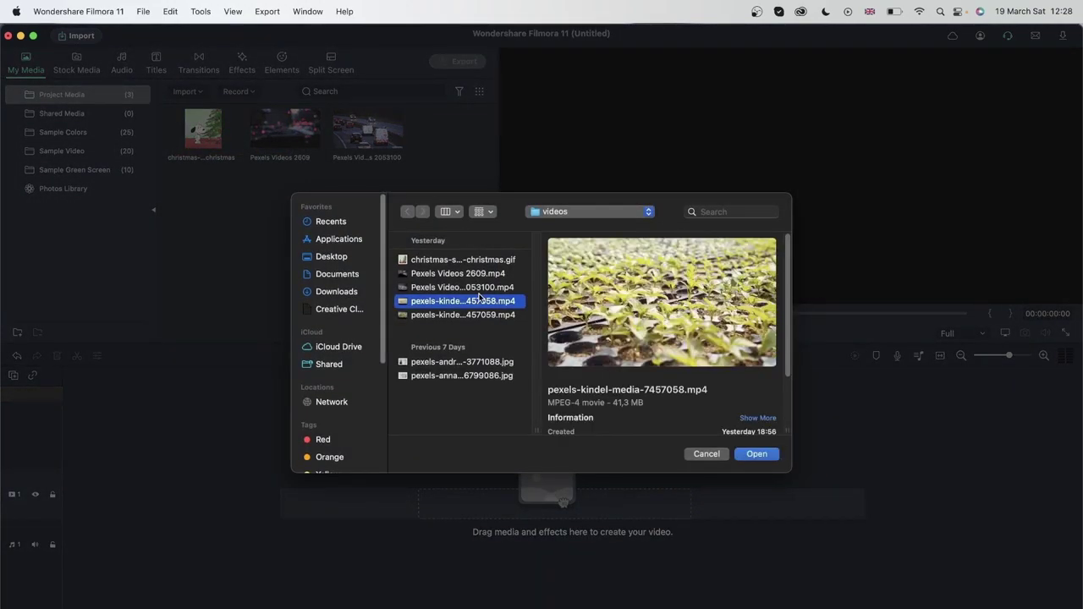
left_click(765, 457)
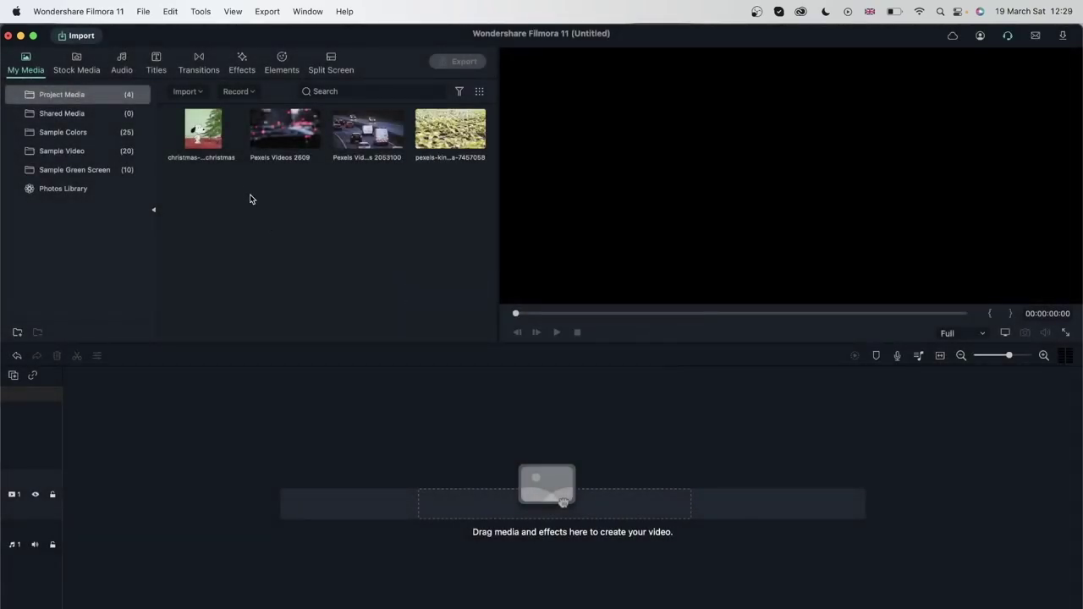
Import pexels-kindel-media-7457059.mp4 from the videos folder into the project media.
right_click(298, 210)
left_click(321, 217)
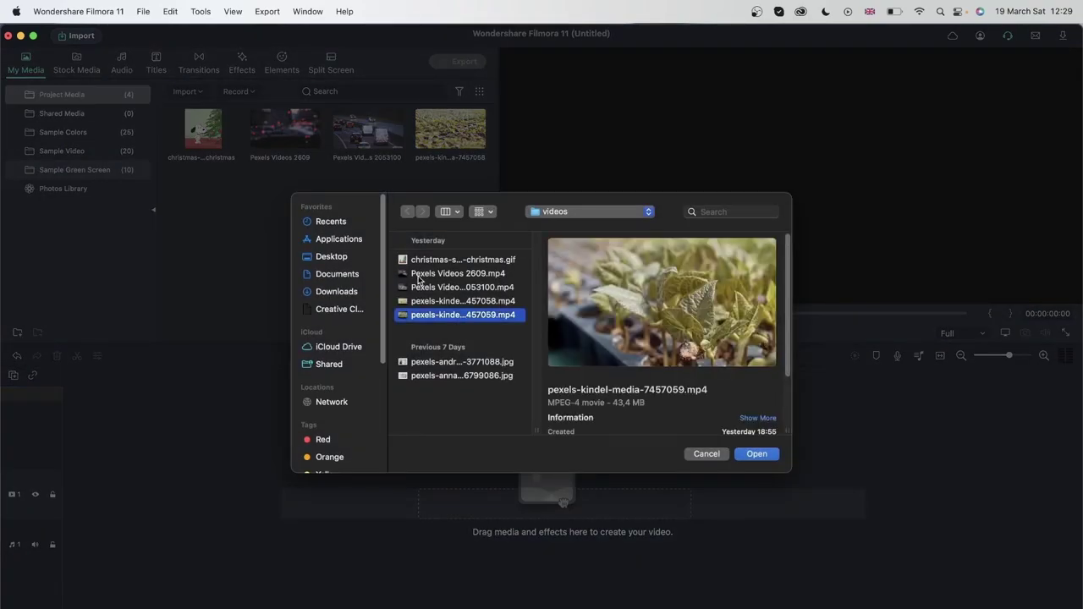
left_click(754, 454)
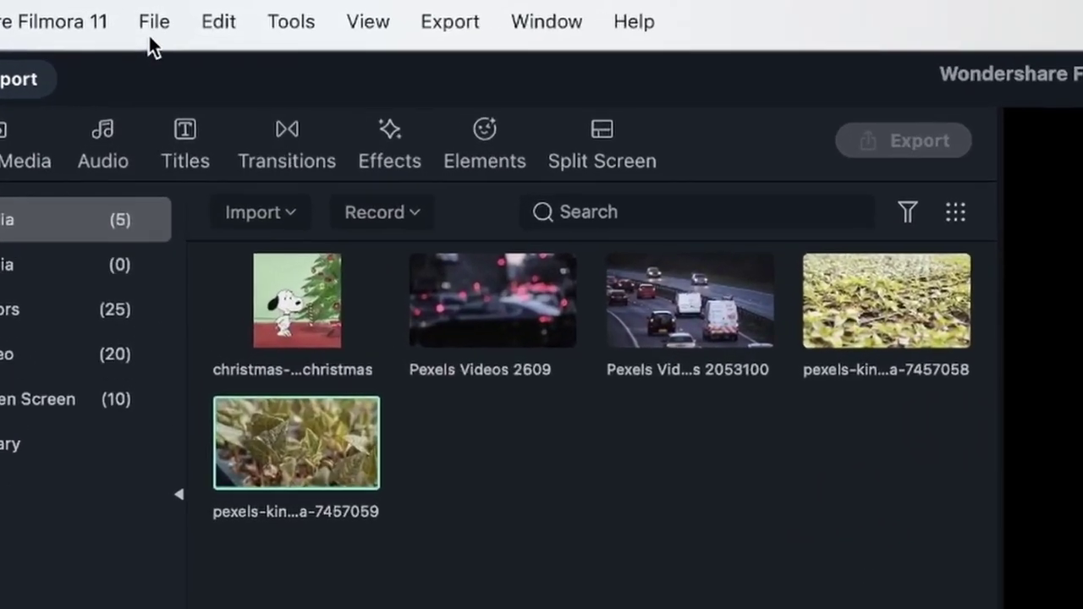
Import the two JPG photos ending in 3771088 and 6799086 together into the project media, and clear the selection.
left_click(150, 28)
mouse_move(168, 76)
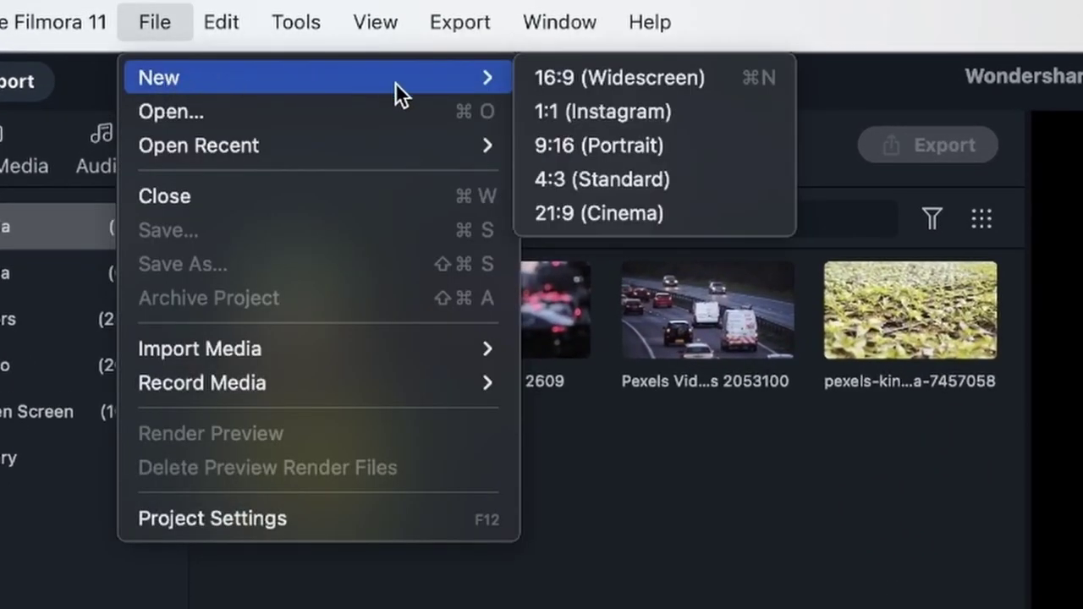
mouse_move(325, 354)
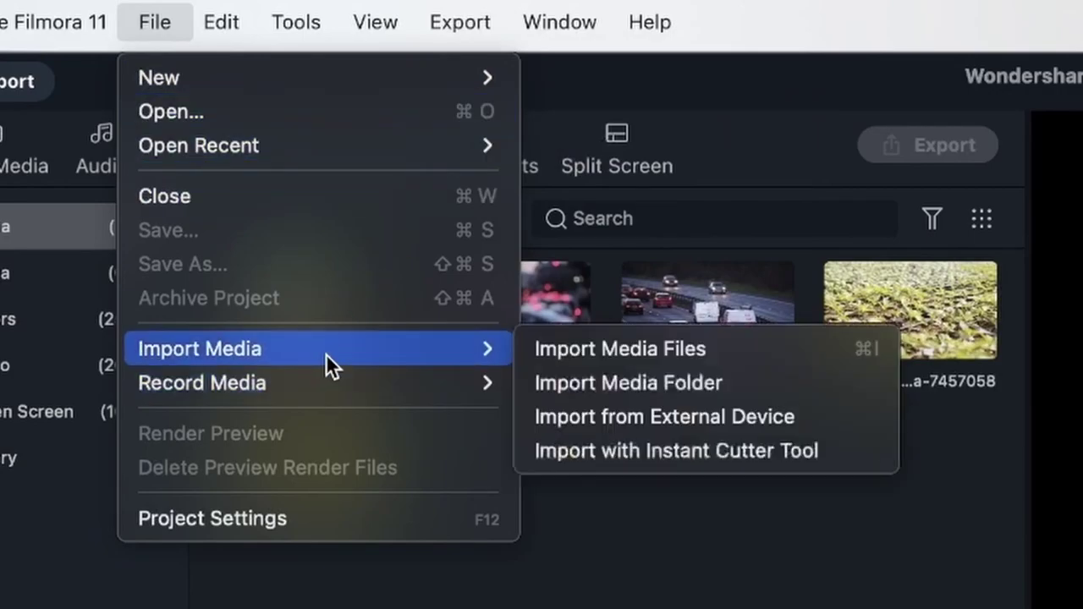
left_click(609, 346)
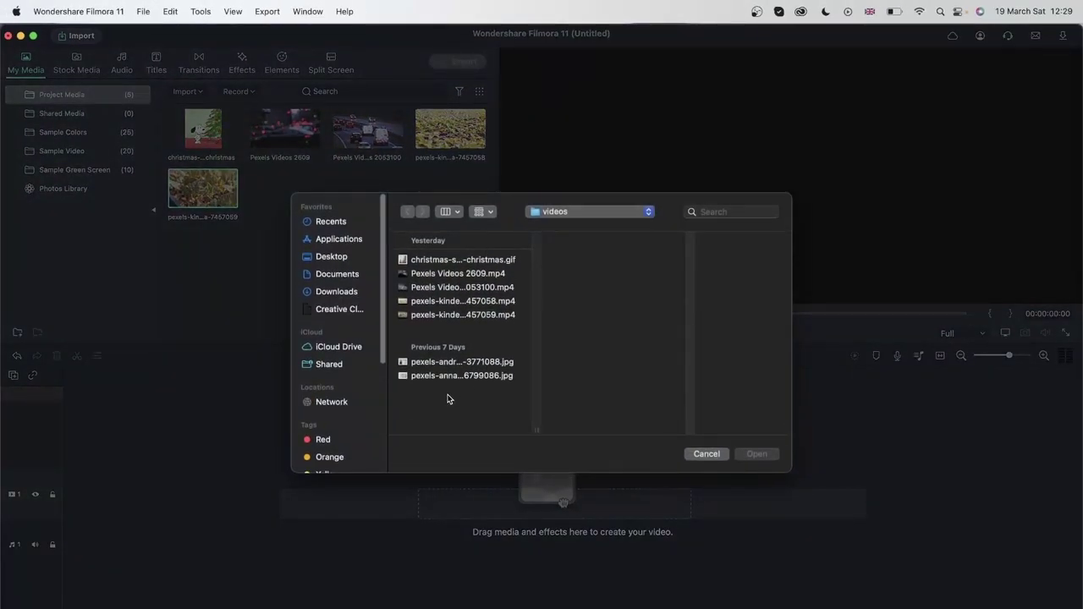
left_click(451, 379)
left_click(438, 362)
left_click(461, 376, "shift")
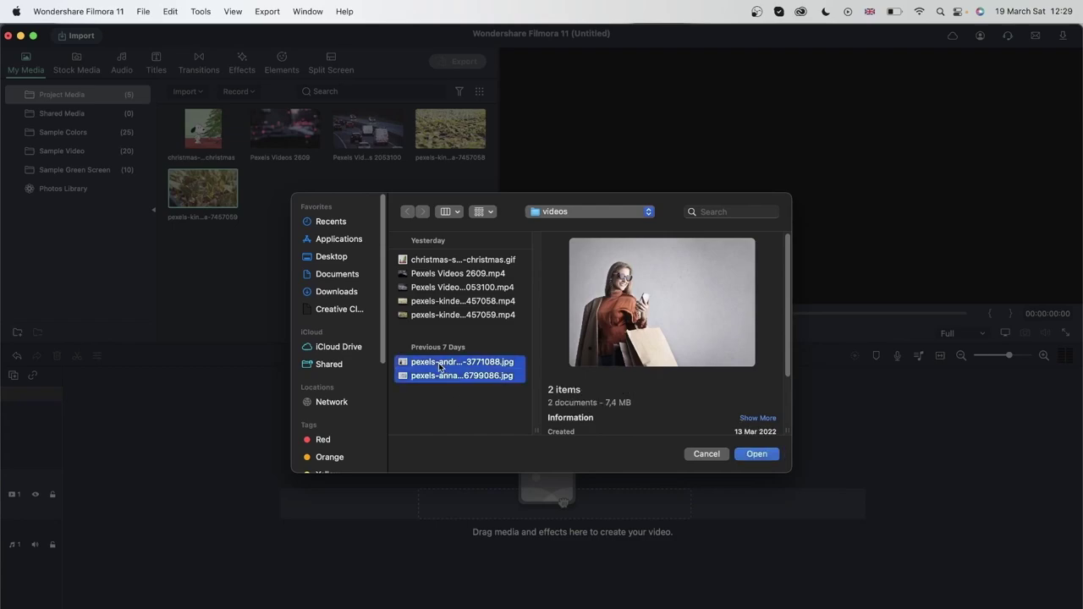
left_click(765, 455)
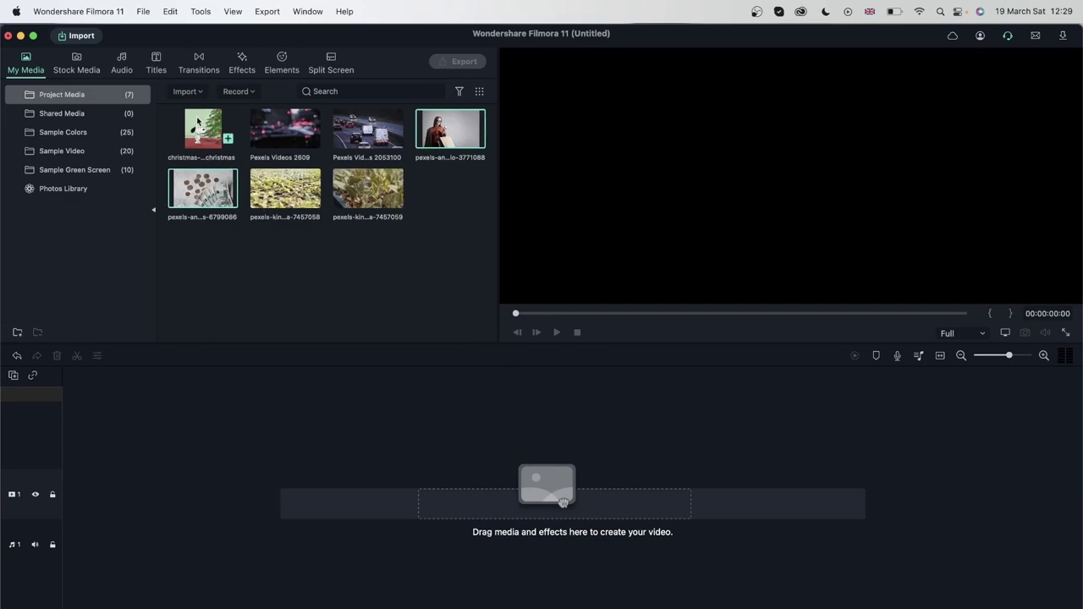
mouse_move(290, 129)
left_click(218, 287)
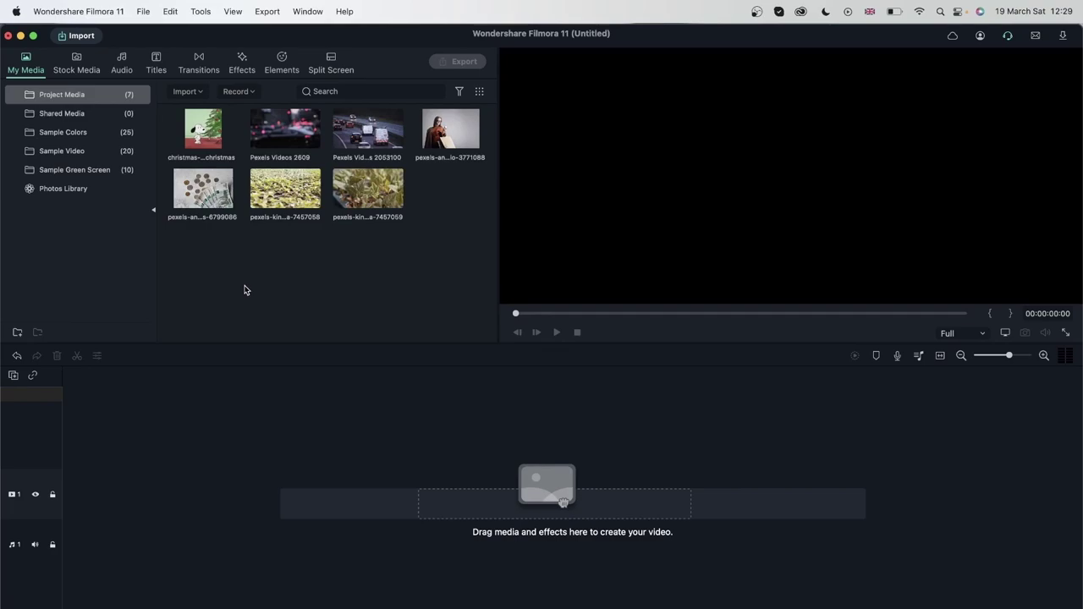
Select all the imported clips and images in the project media and delete them.
mouse_move(342, 185)
left_click_drag(464, 246, 209, 145)
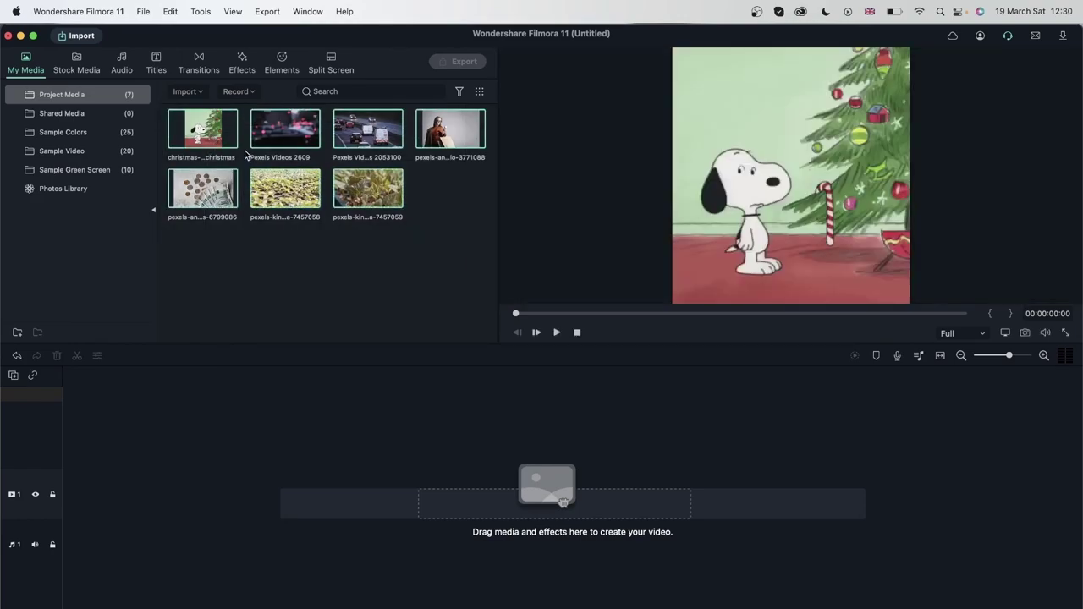
right_click(193, 134)
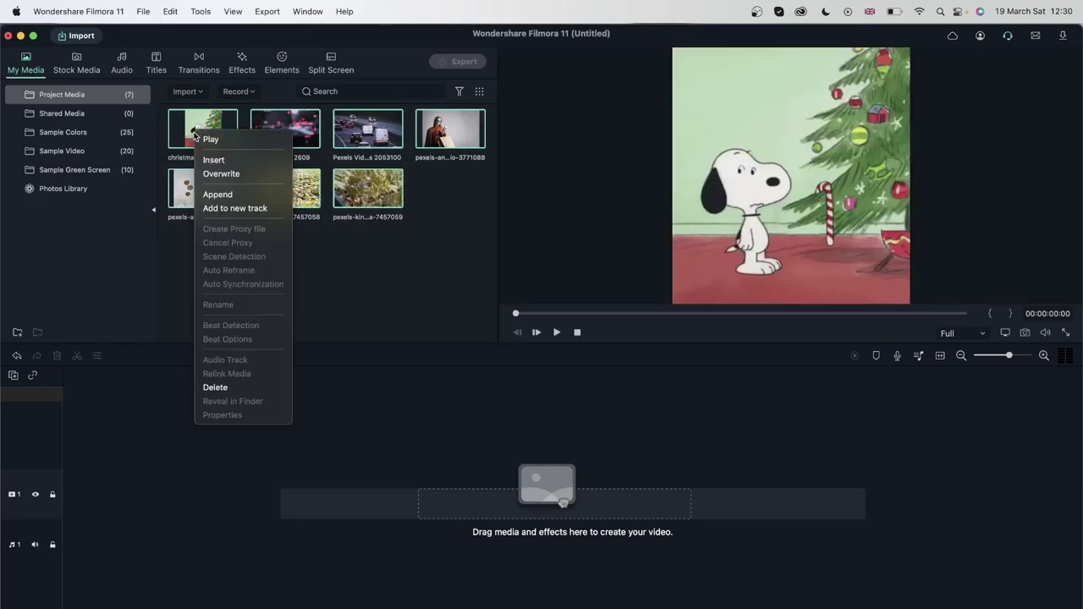
left_click(236, 388)
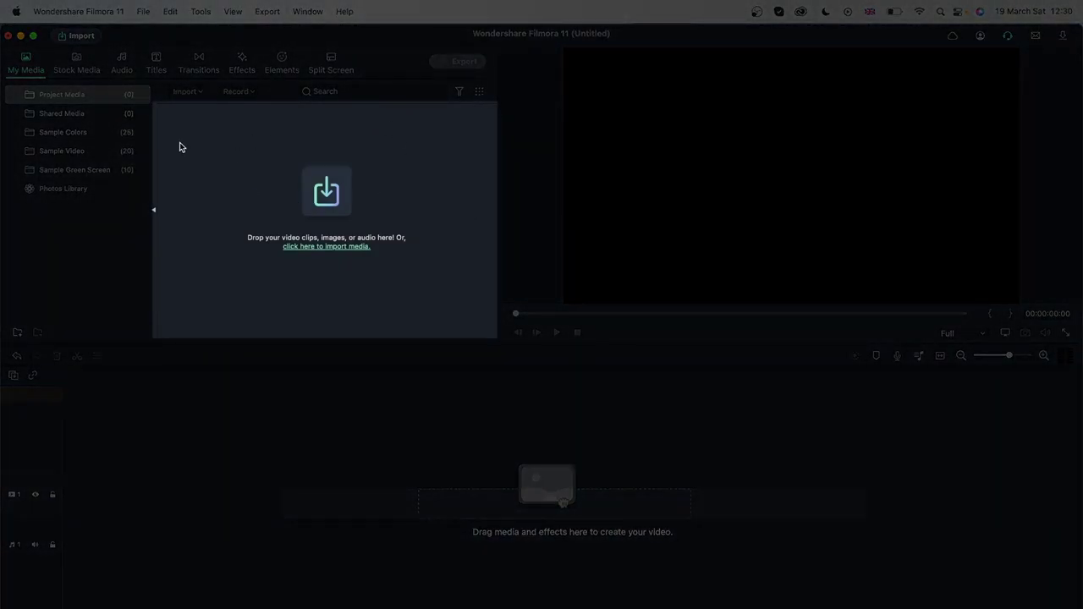
left_click(372, 174)
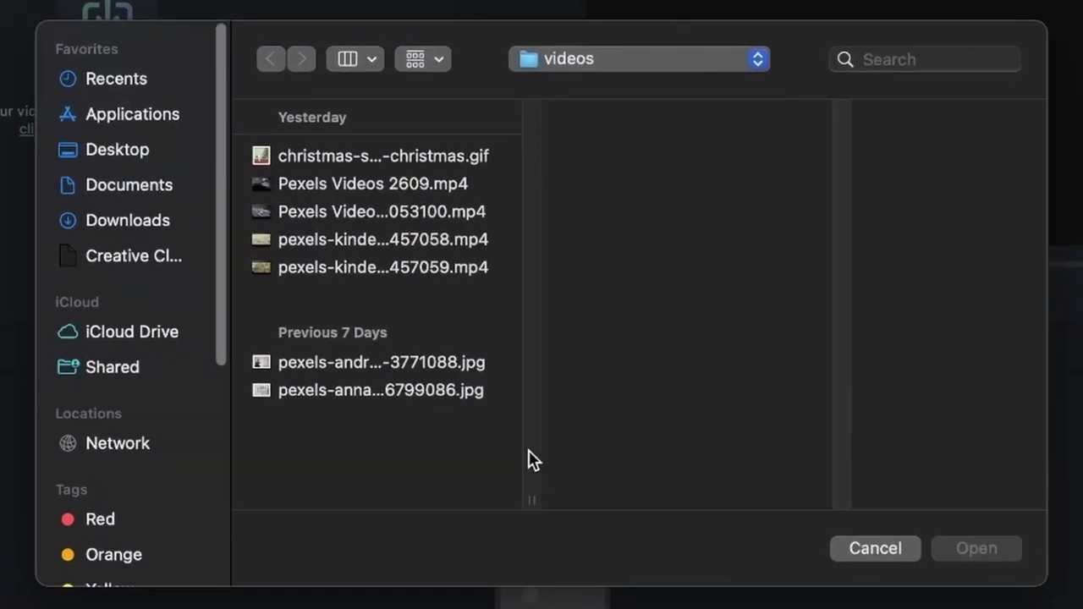
left_click(112, 152)
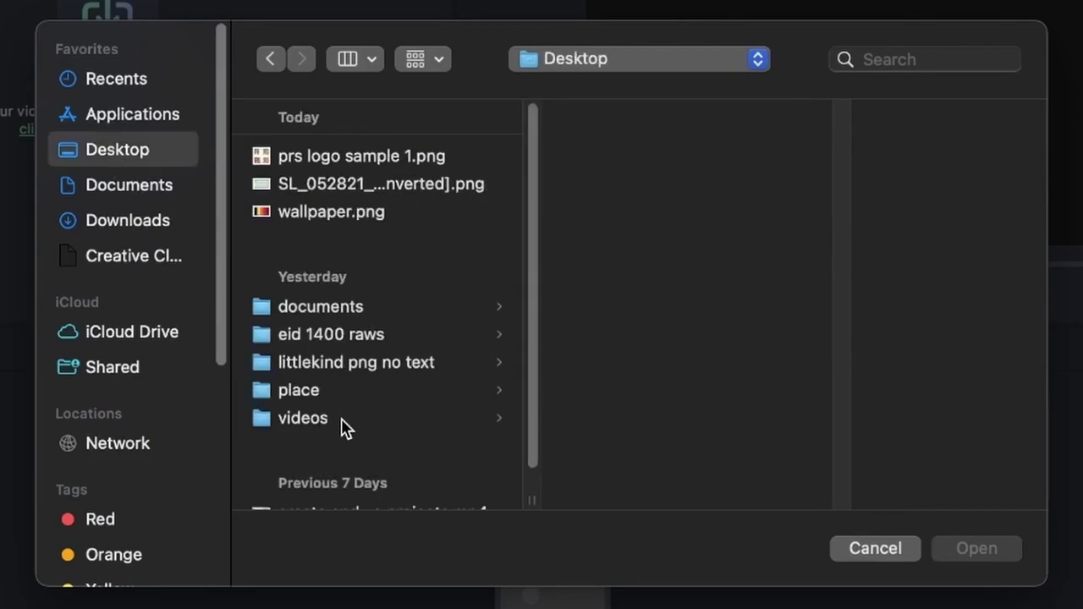
left_click(341, 421)
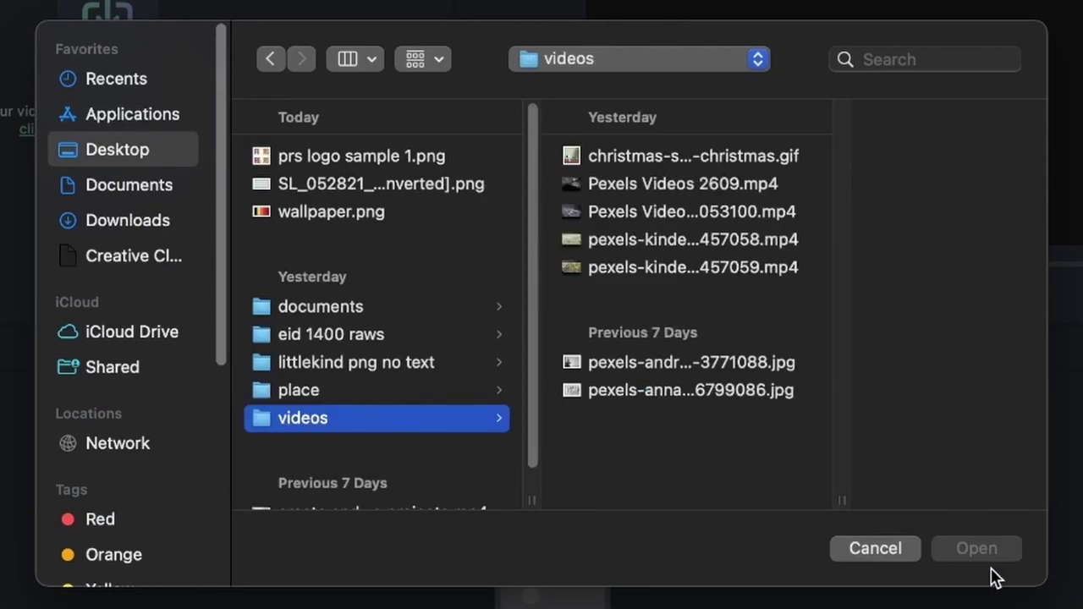
left_click(573, 166)
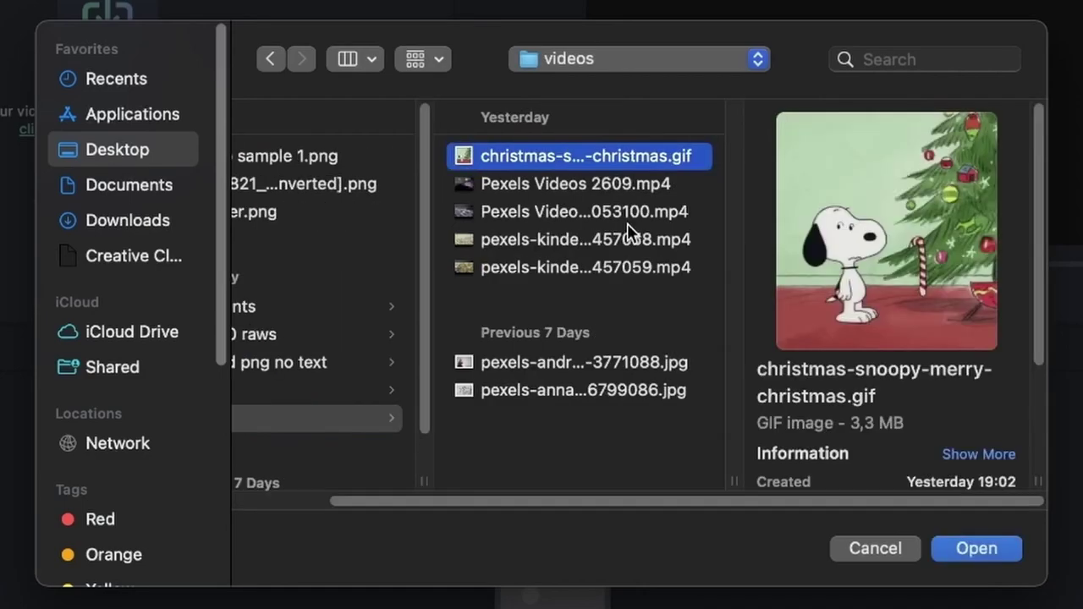
left_click(628, 234)
left_click(673, 463)
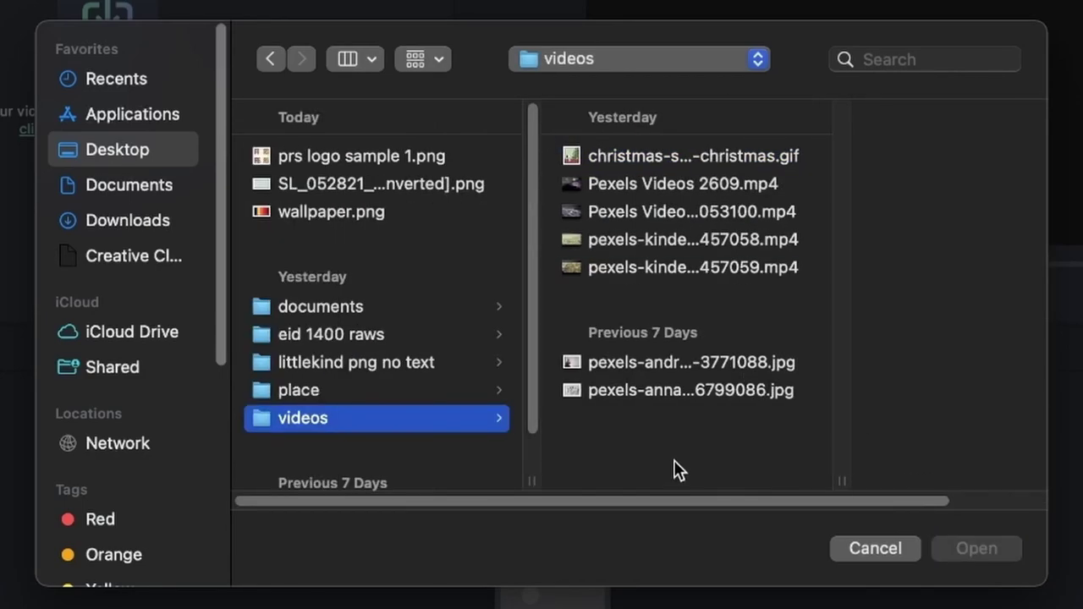
left_click_drag(724, 457, 649, 328)
left_click(622, 160, "shift")
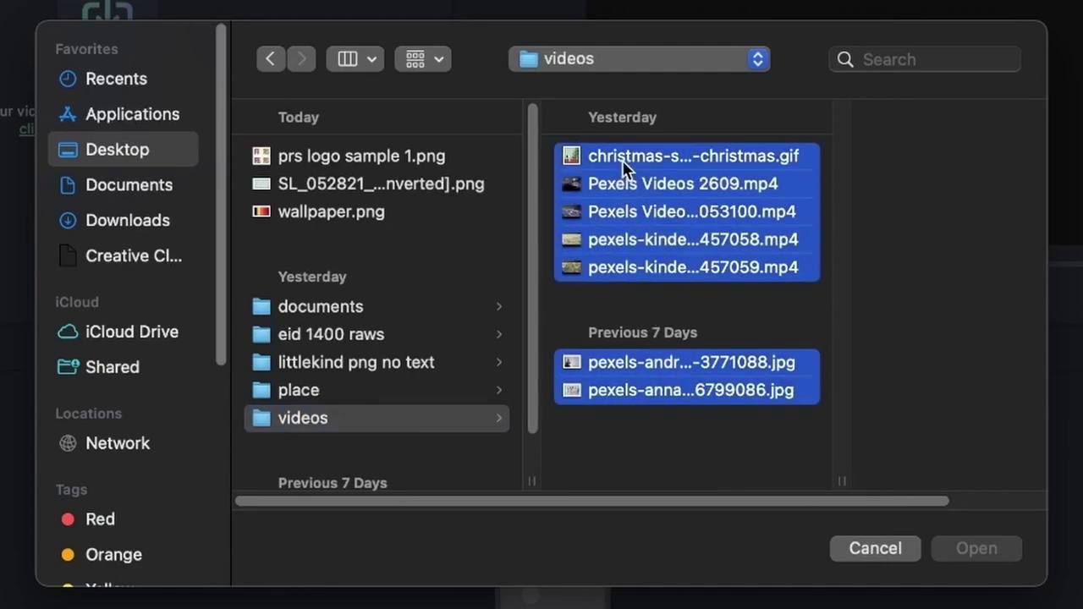
left_click(639, 461)
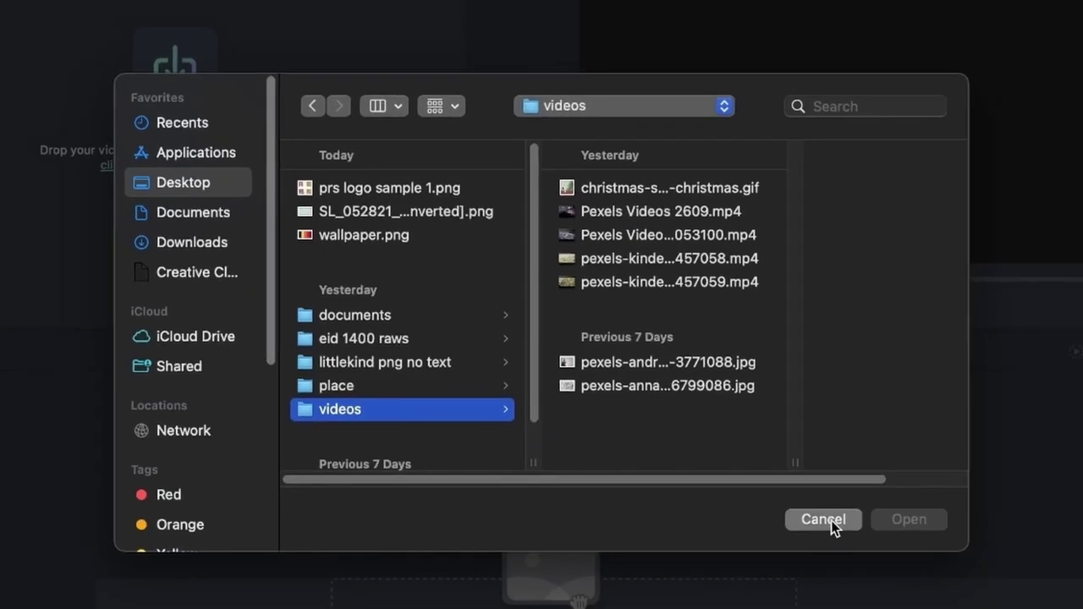
left_click(875, 548)
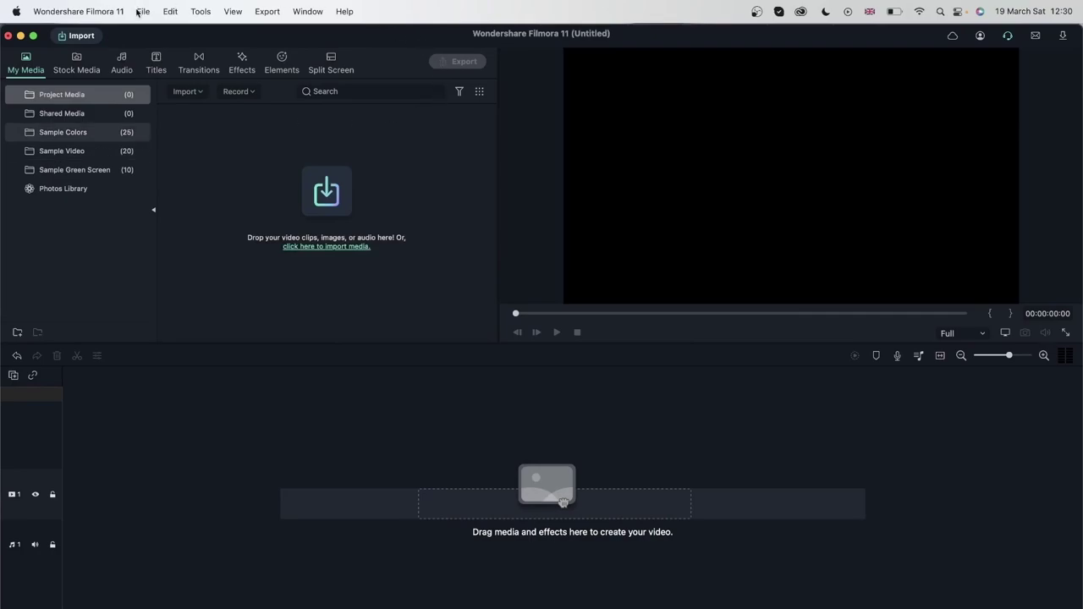
Import the whole videos folder from the Desktop into the project media as a media folder.
left_click(143, 11)
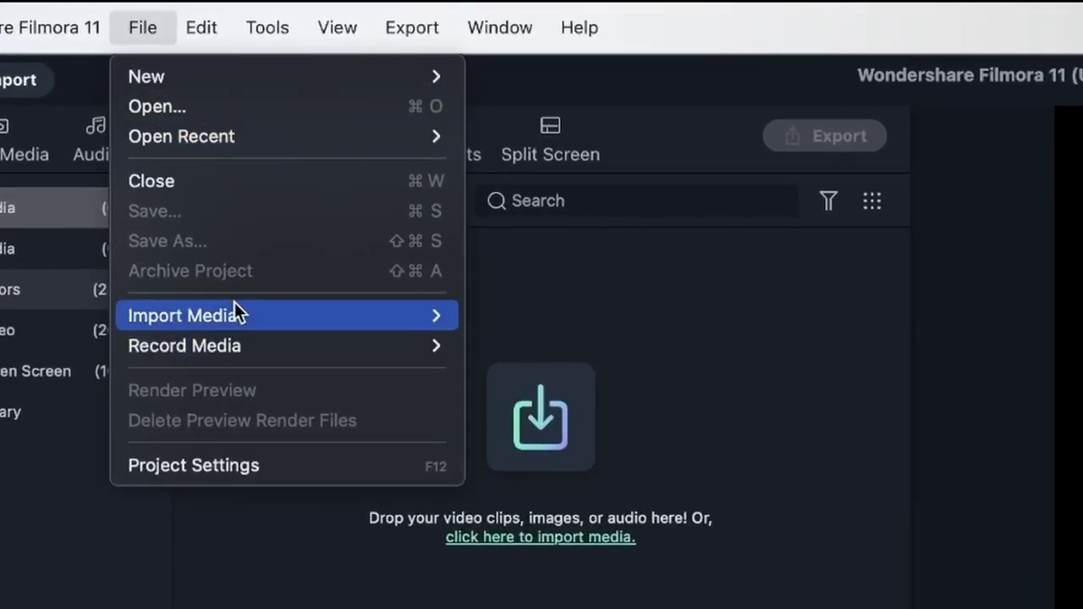
mouse_move(234, 315)
left_click(591, 352)
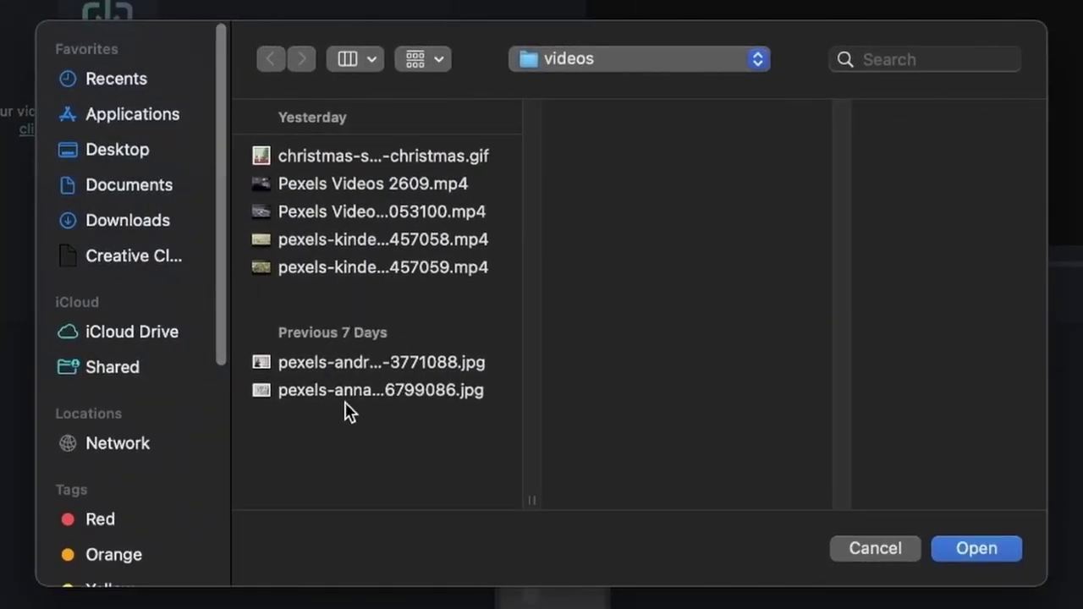
left_click(130, 155)
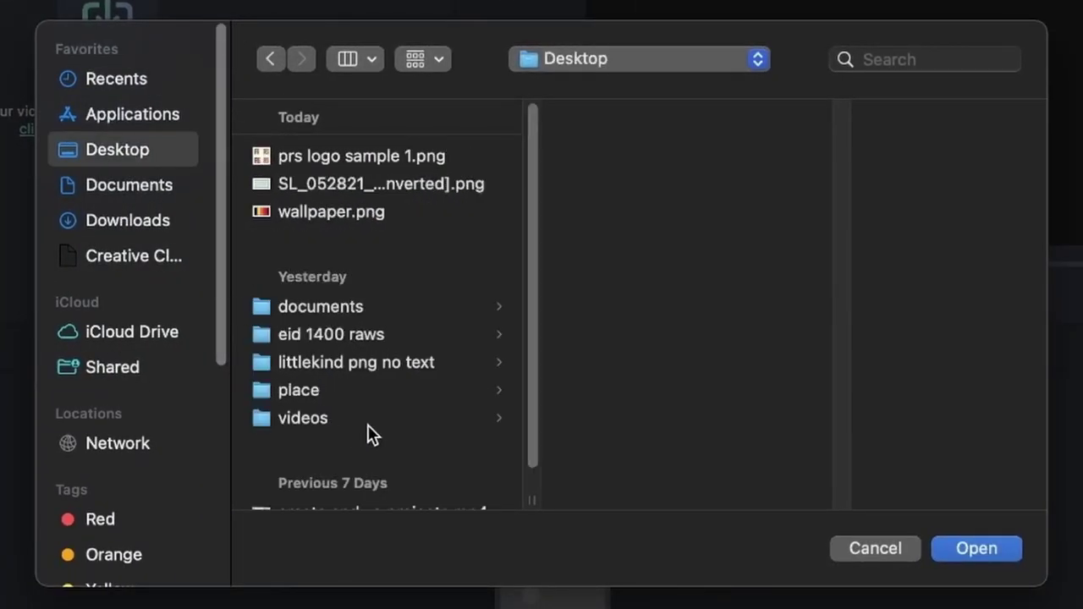
left_click(310, 417)
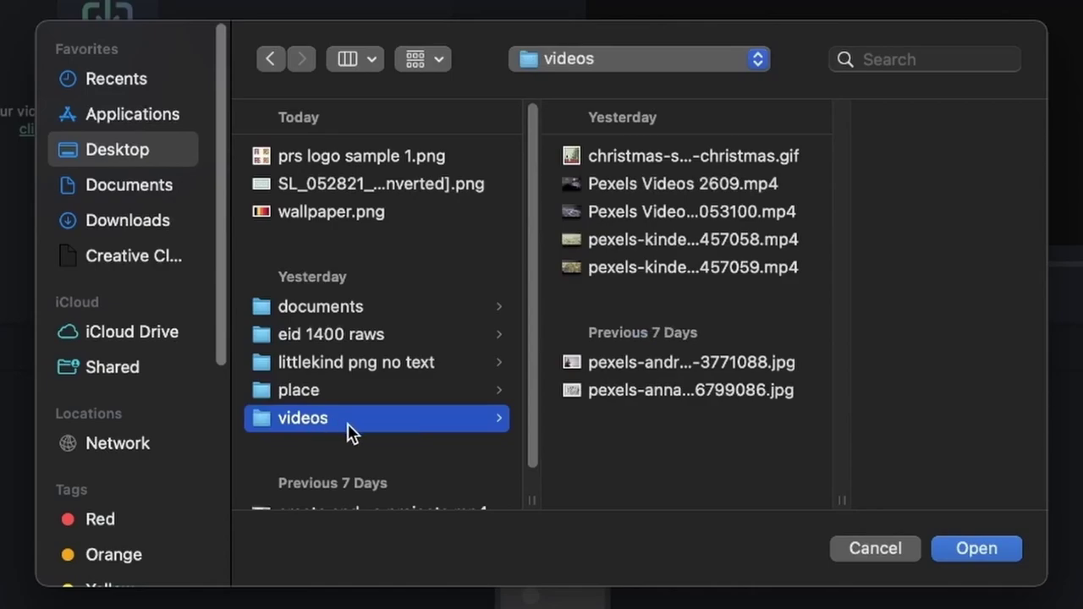
left_click(993, 548)
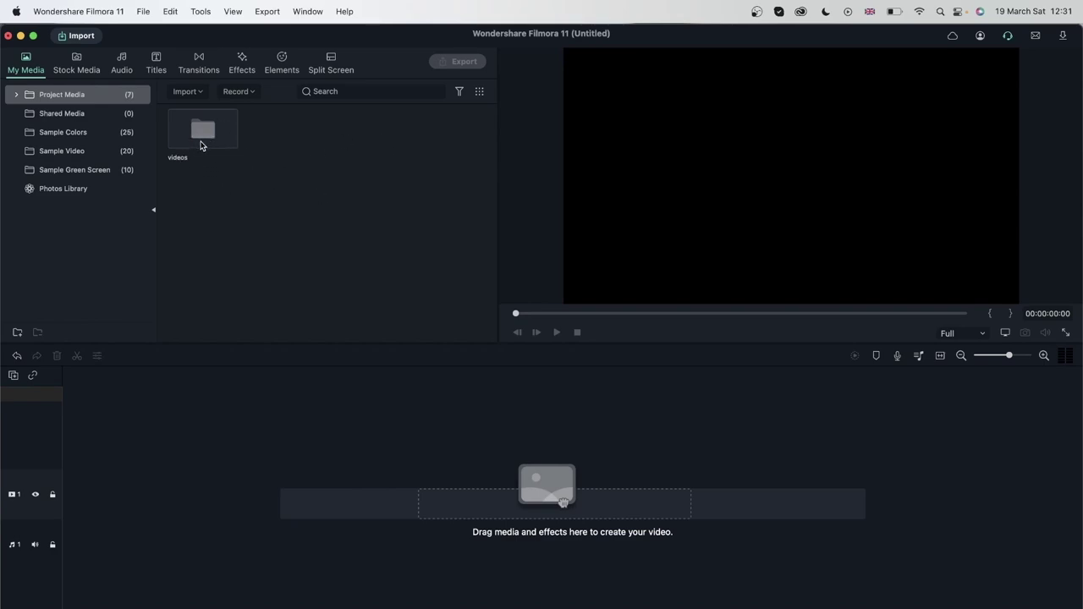
Import the JPG photo ending in 6799086 from the videos folder into the project media.
right_click(330, 202)
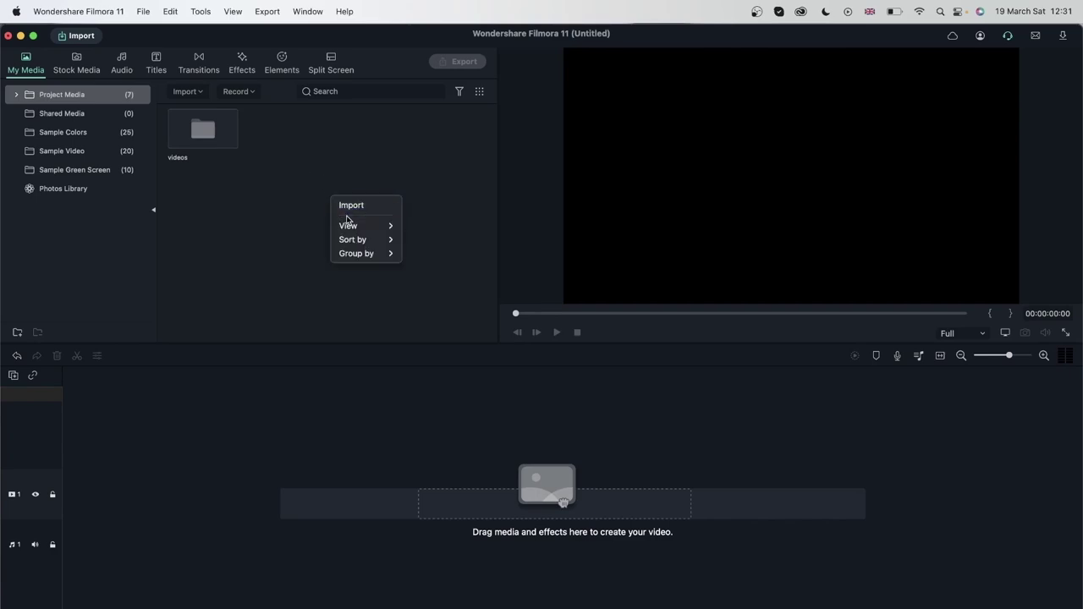
left_click(359, 206)
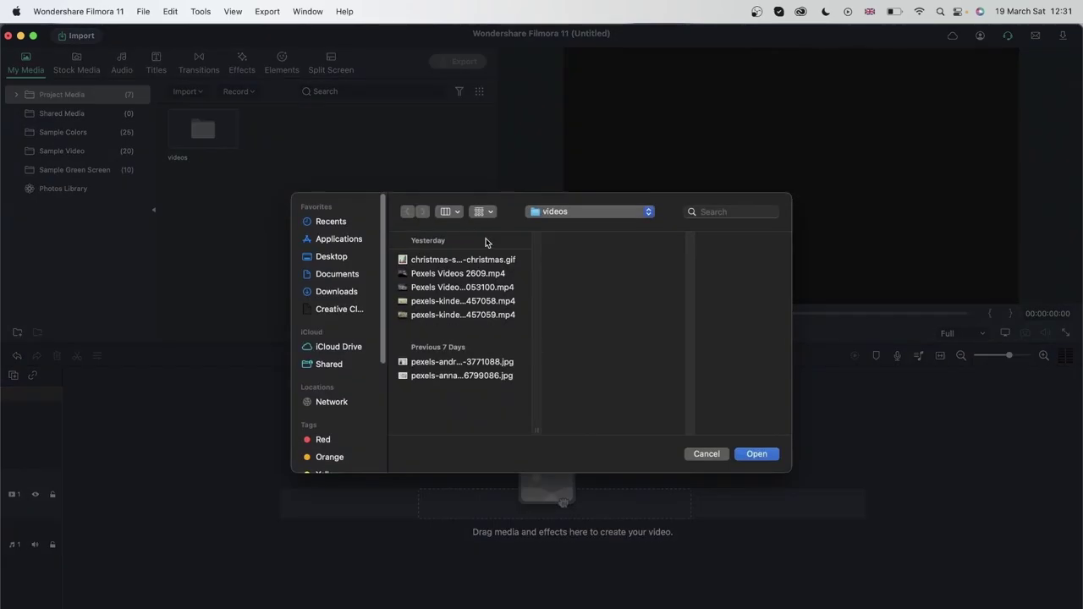
left_click(474, 375)
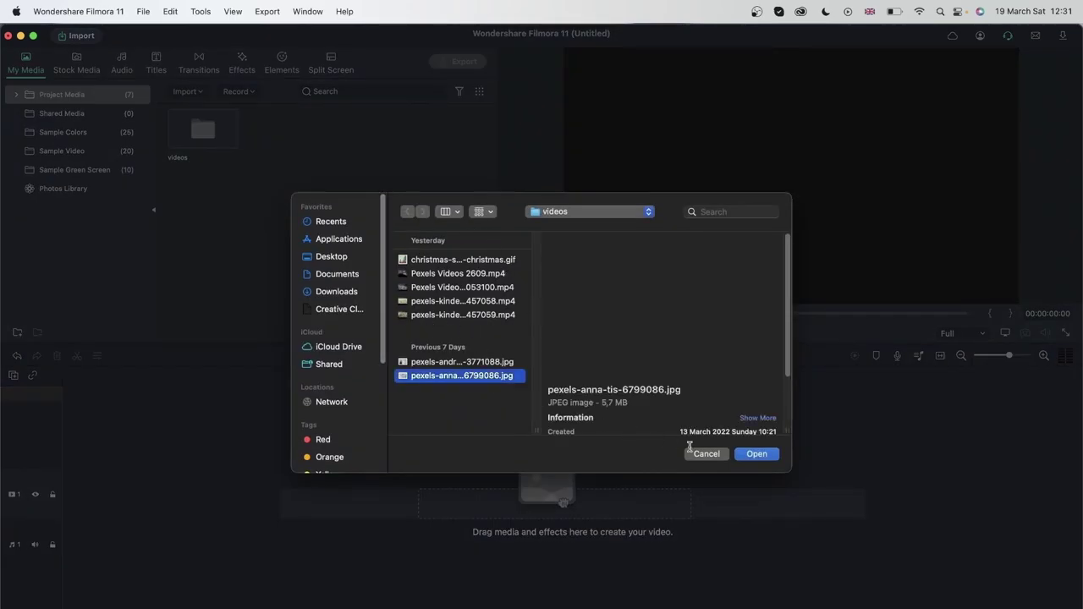
left_click(764, 455)
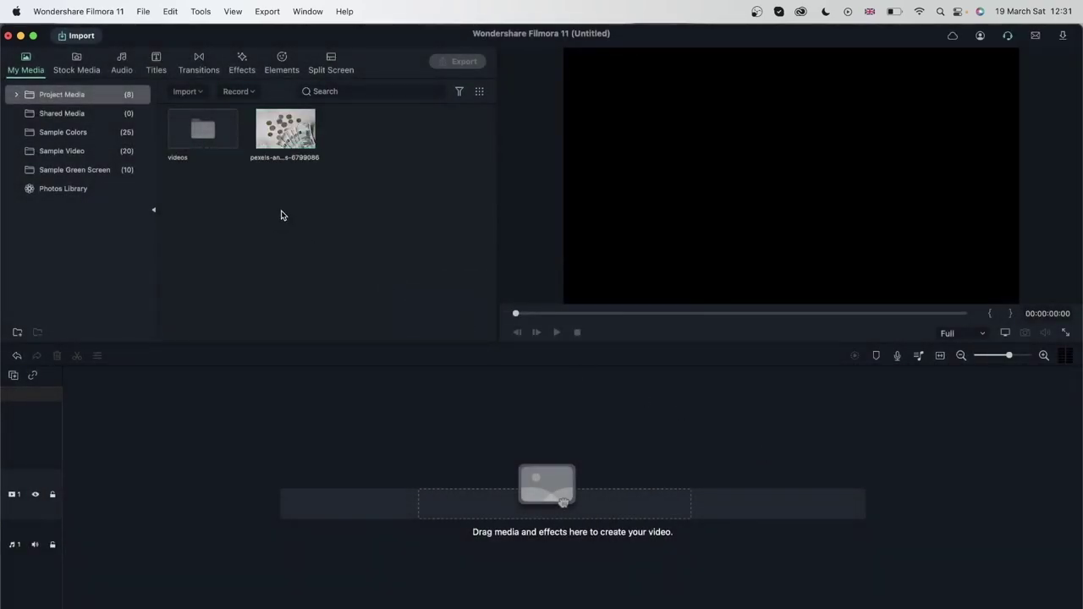
View the contents of the imported videos folder and return to the main project media.
double_click(202, 137)
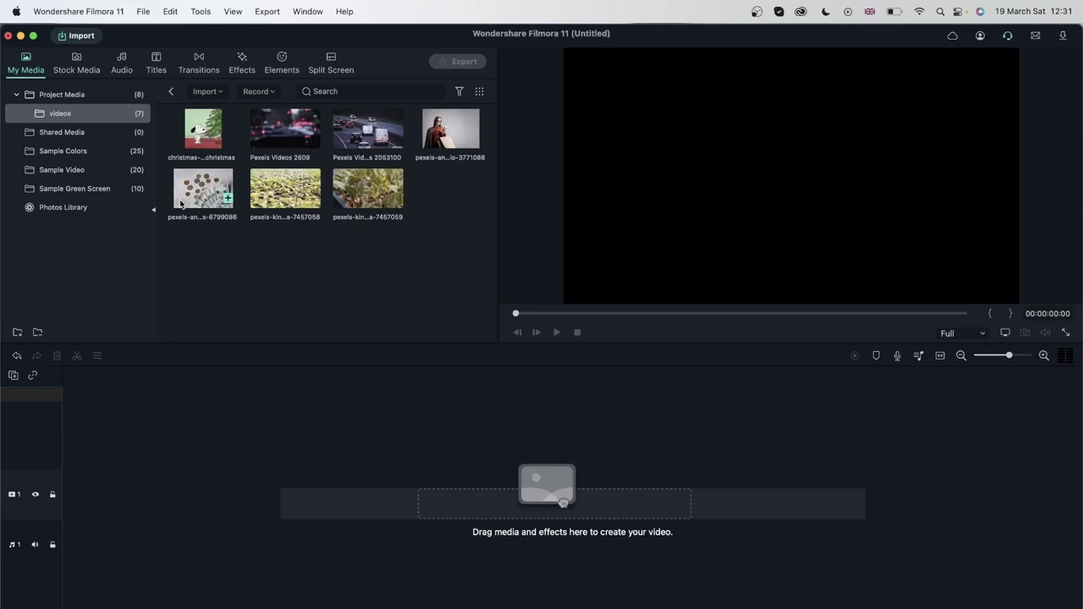
left_click(228, 198)
left_click(169, 93)
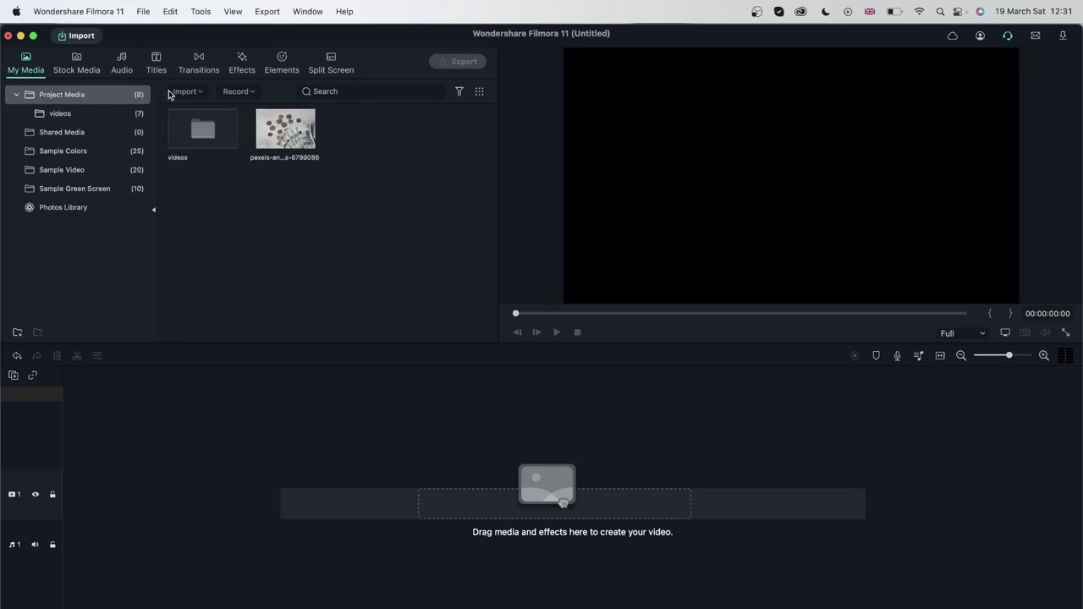
left_click(294, 141)
Examine the source device, save location, Check All and file type options for importing media from an external device.
left_click(147, 13)
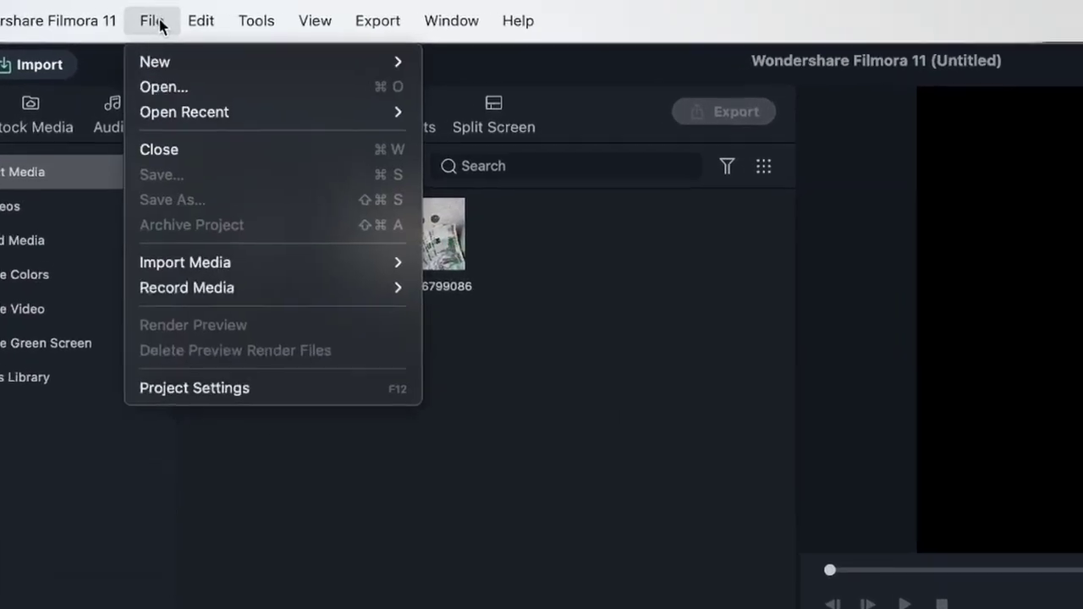
mouse_move(215, 260)
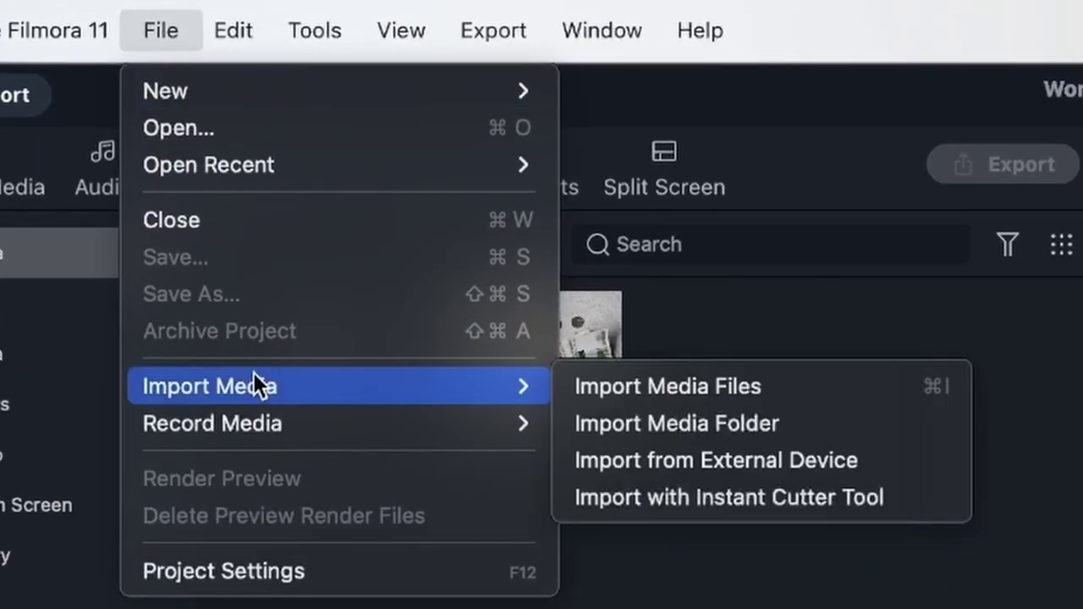
left_click(813, 466)
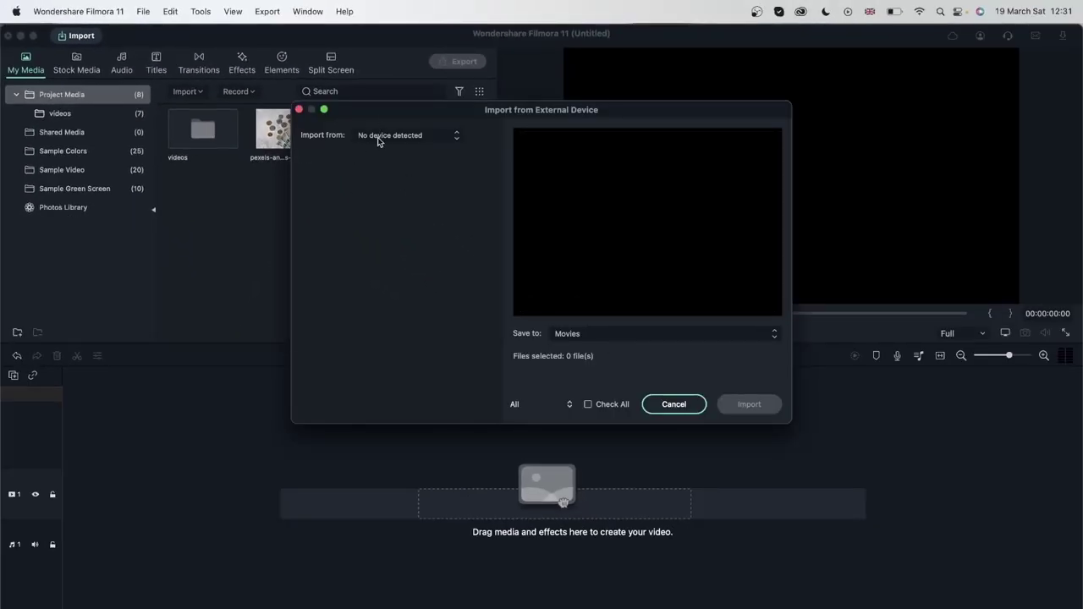
left_click(448, 138)
left_click(448, 138)
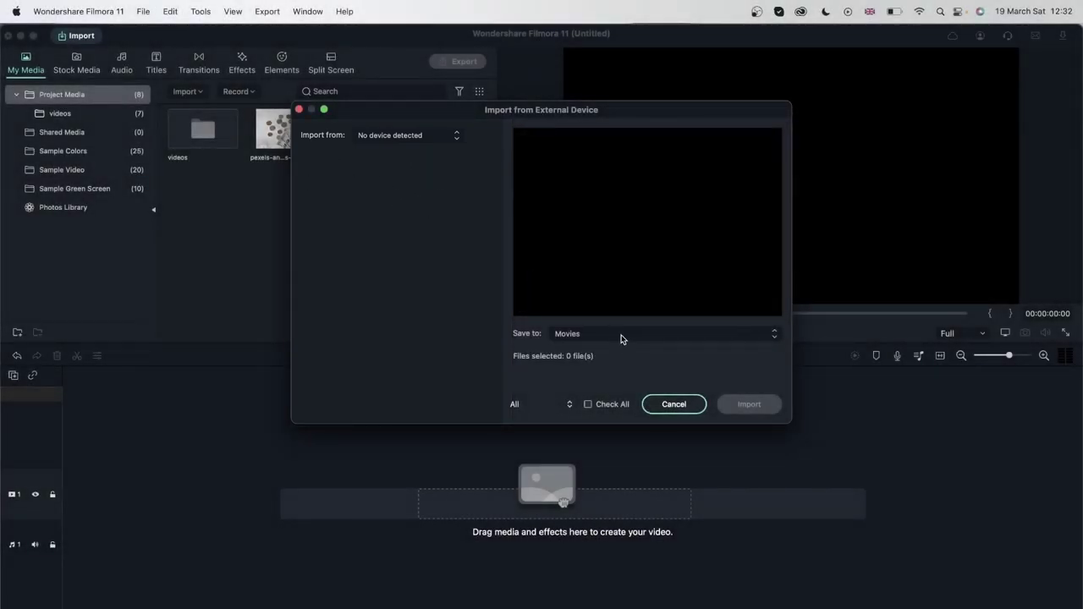
left_click(621, 333)
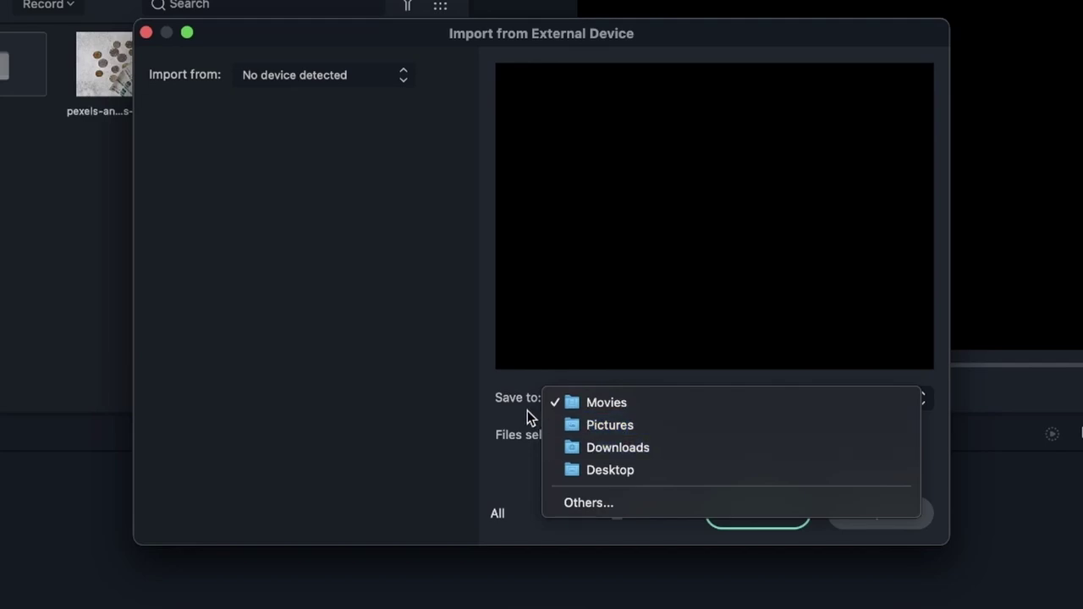
left_click(508, 469)
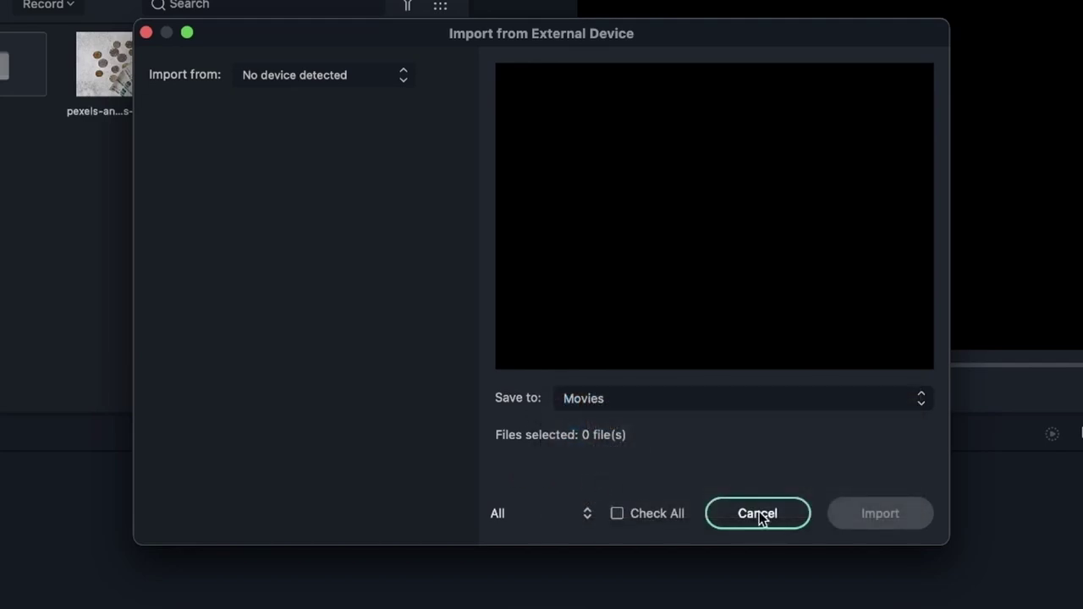
left_click(614, 516)
left_click(588, 516)
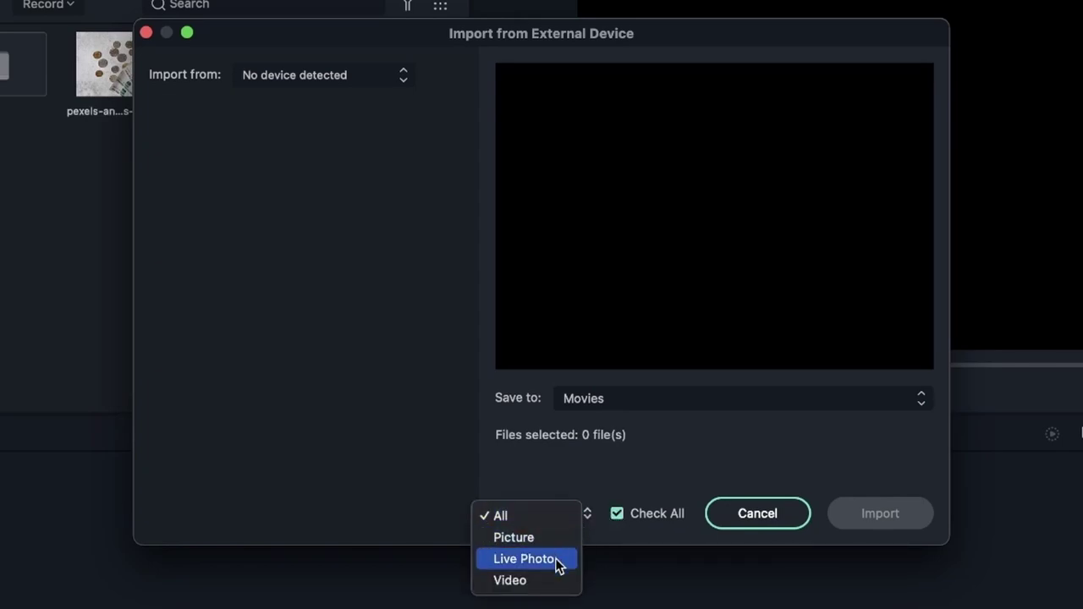
left_click(639, 461)
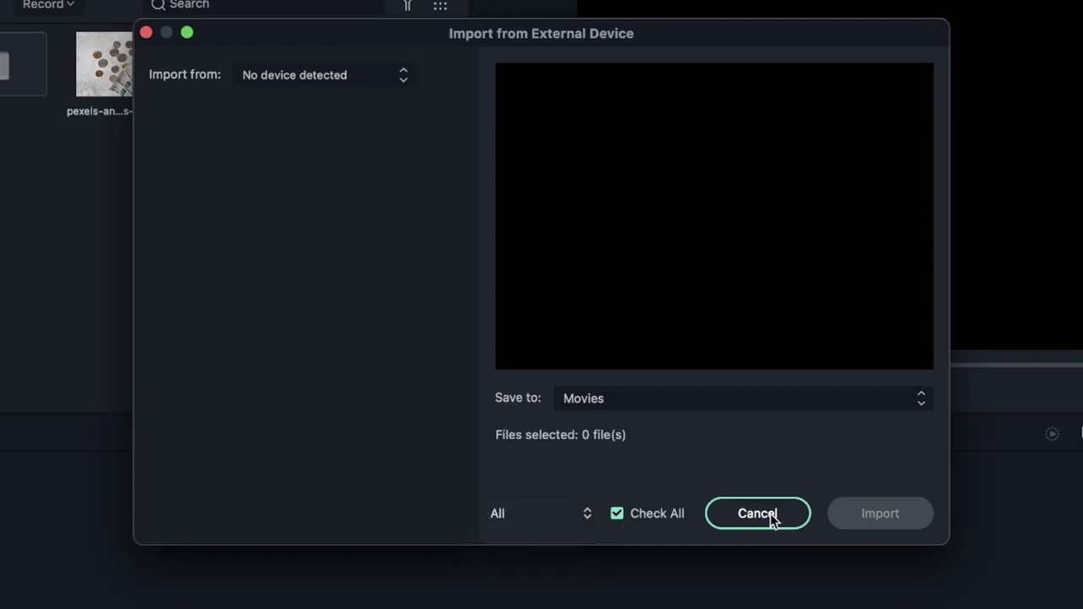
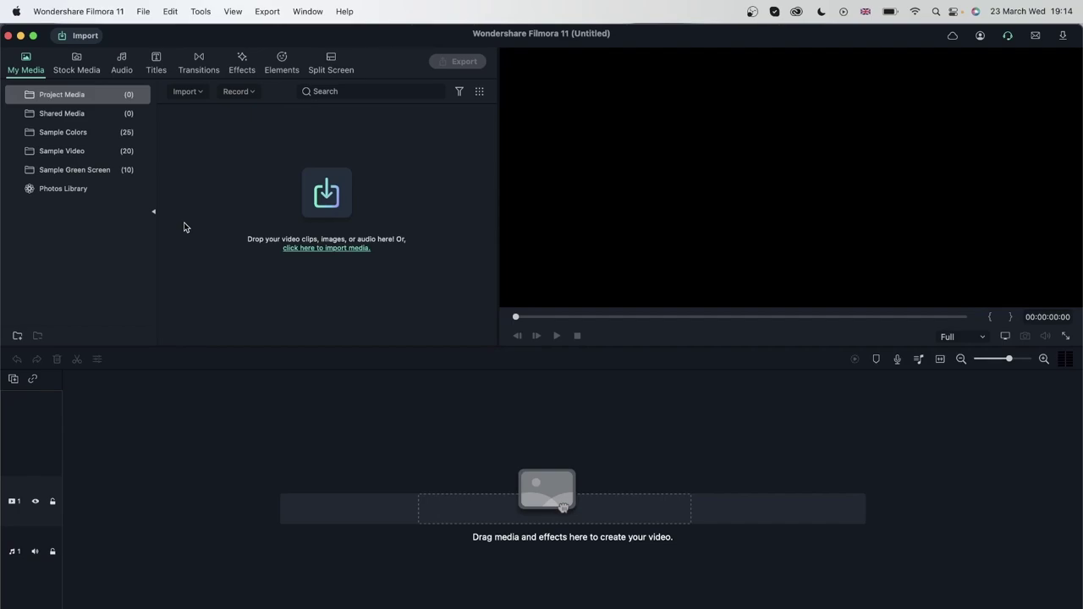
Open Pexels Videos 2609.mp4 from the videos folder in the Instant Cutter Tool for trimming.
left_click(143, 11)
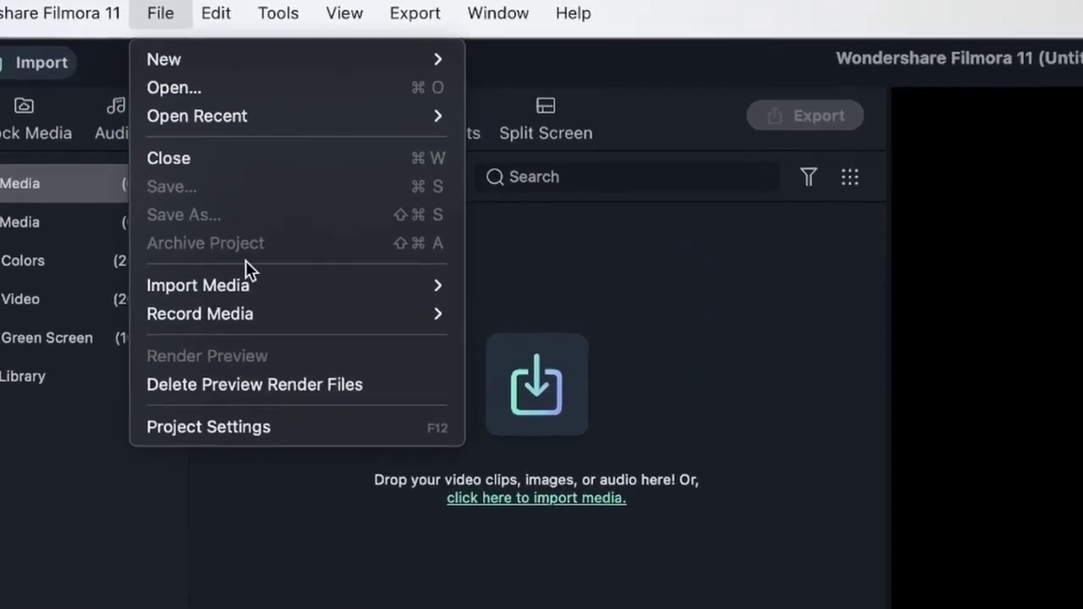
mouse_move(192, 145)
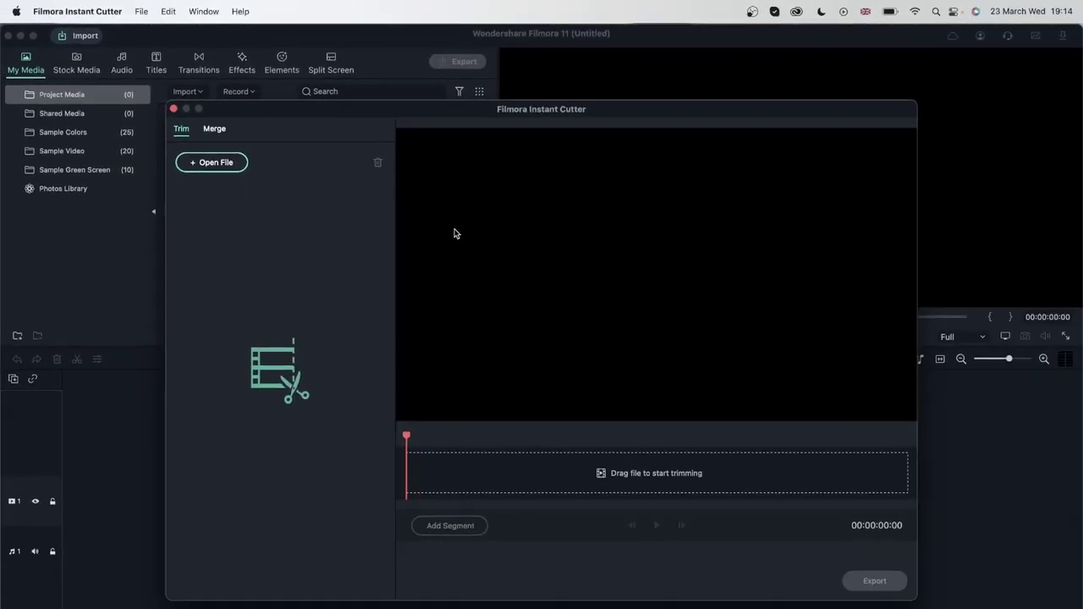
left_click_drag(500, 111, 454, 74)
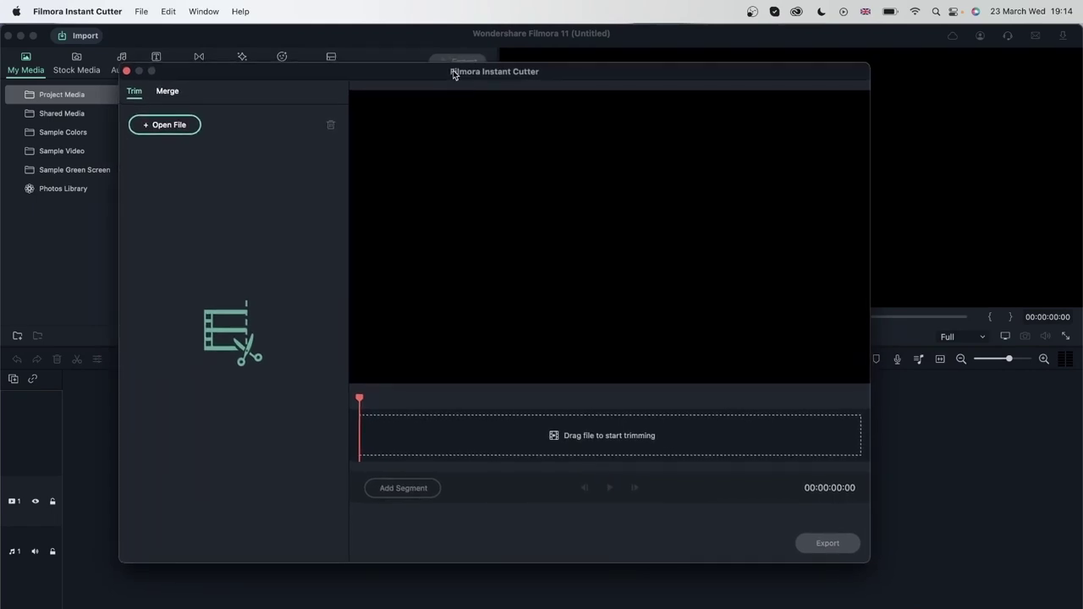
left_click(166, 126)
left_click(395, 303)
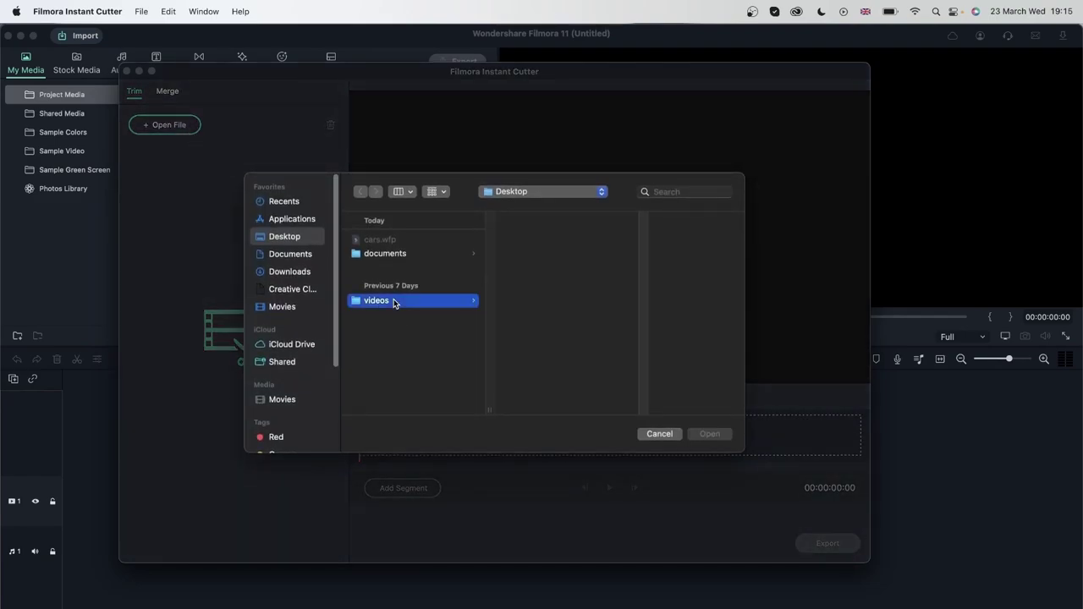
left_click(542, 254)
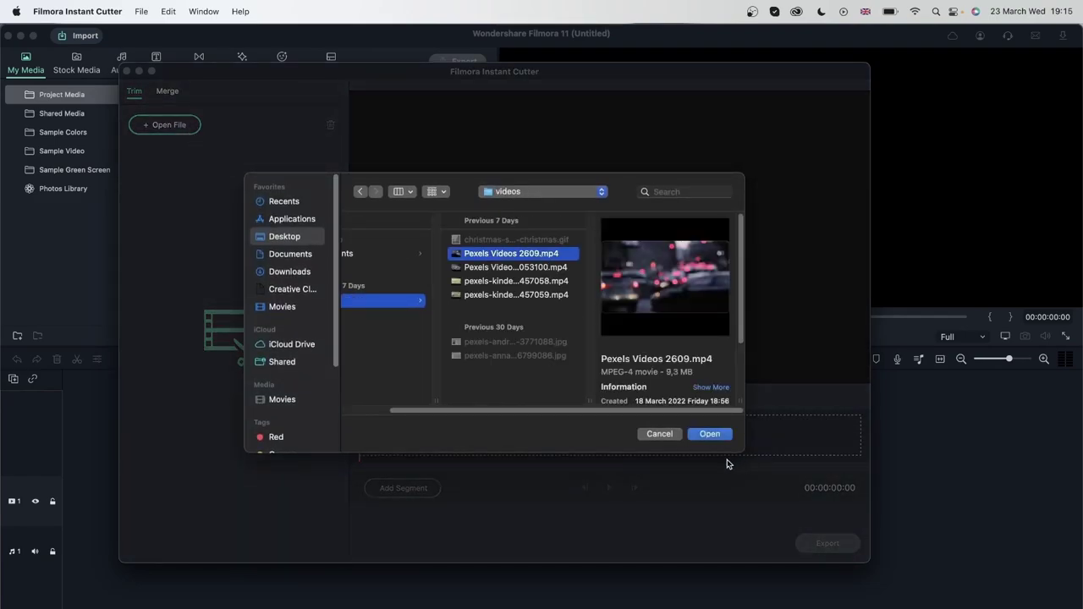
left_click(710, 436)
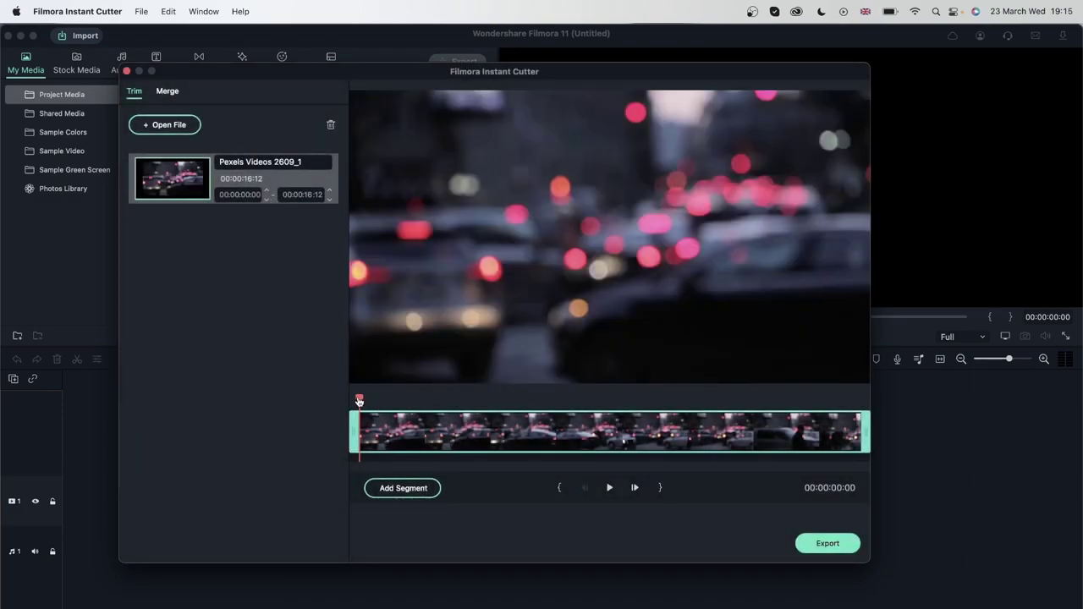
Trim Pexels Videos 2609 to end at about 00:00:06:20, keeping its original start.
left_click(361, 401)
left_click_drag(362, 402, 557, 453)
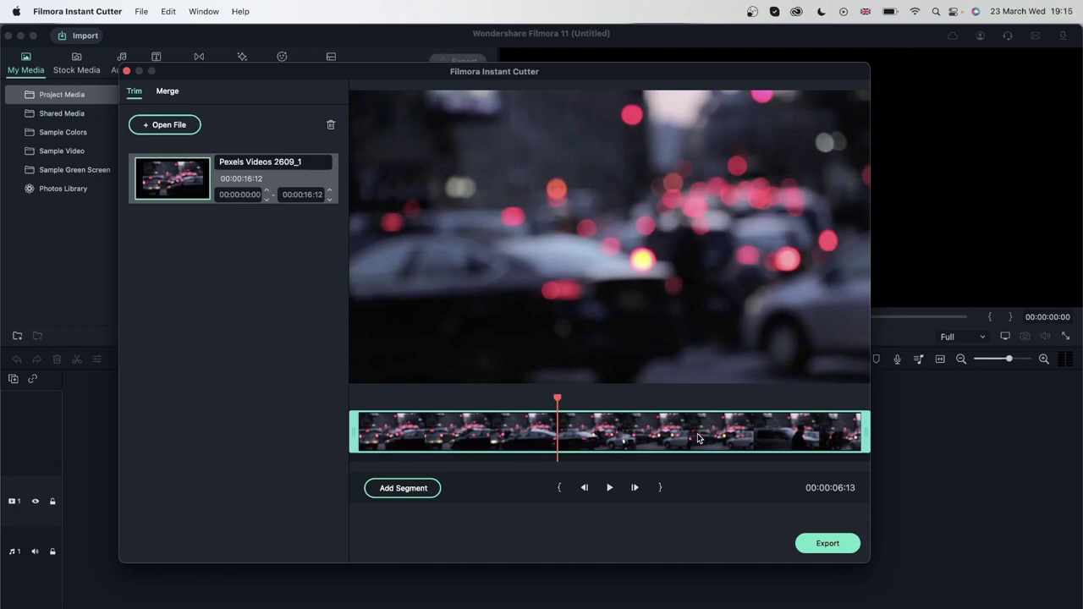
left_click_drag(865, 432, 567, 435)
mouse_move(567, 398)
left_mouse_down()
mouse_move(380, 398)
mouse_move(551, 398)
mouse_move(351, 417)
mouse_move(566, 398)
left_mouse_up()
Export the trimmed clip to the Filmora Output folder with the Upload to Filmora option.
left_click(827, 543)
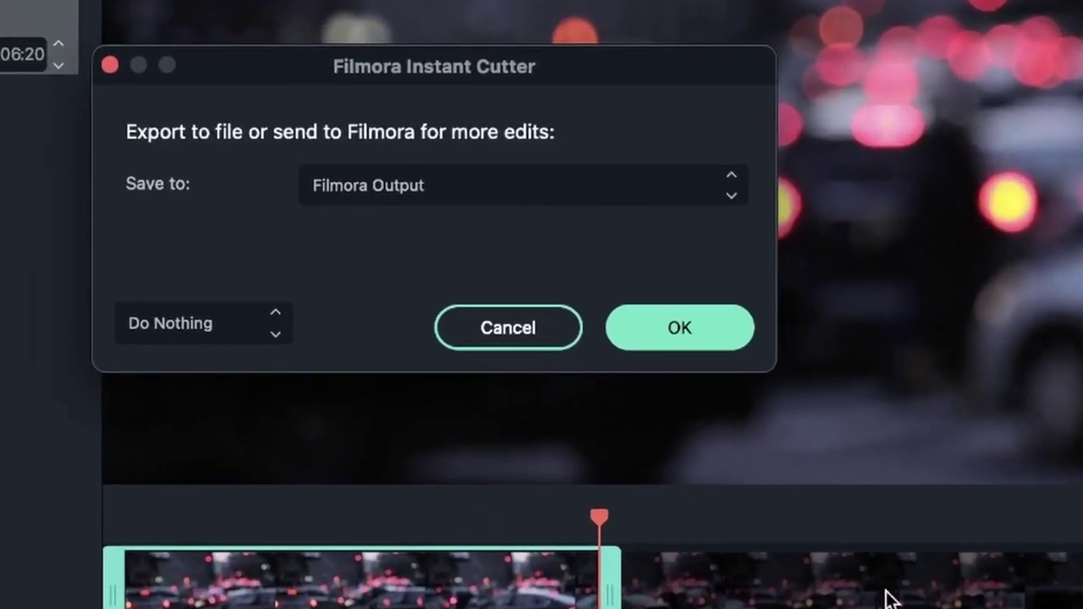
left_click(398, 198)
left_click(229, 221)
left_click(218, 331)
left_click(214, 353)
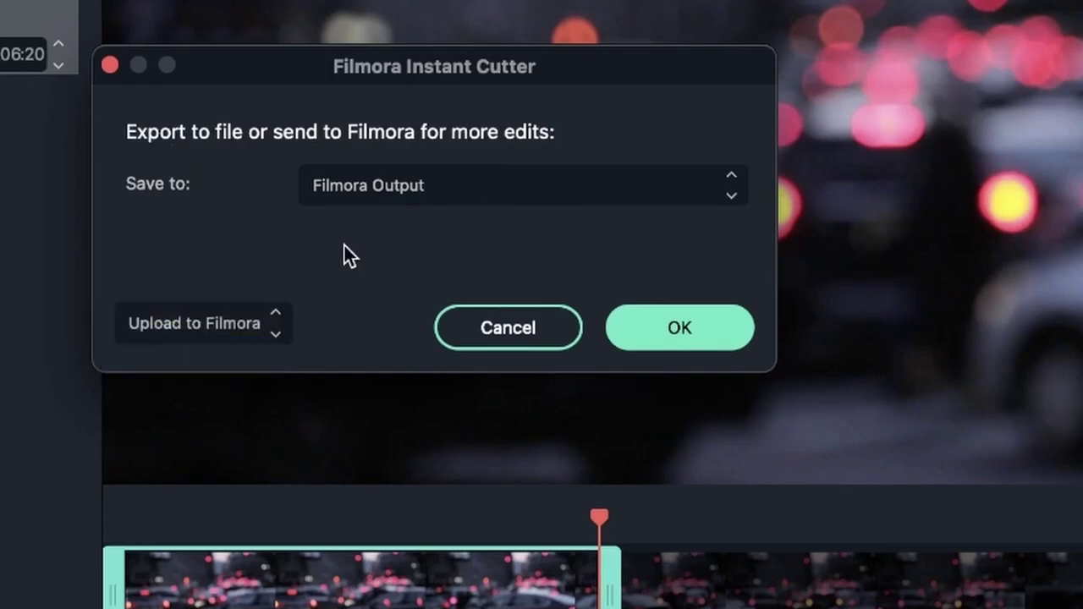
left_click(708, 326)
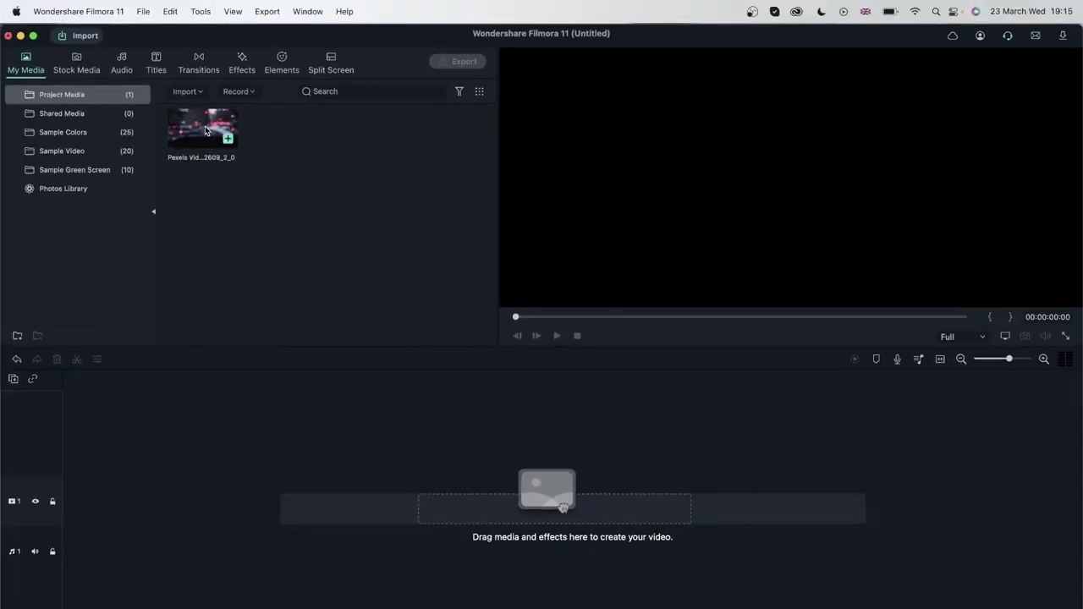
Place the trimmed clip at the start of video track 1 and preview it up to about 00:00:03:19.
left_click(214, 165)
left_click_drag(199, 133, 67, 503)
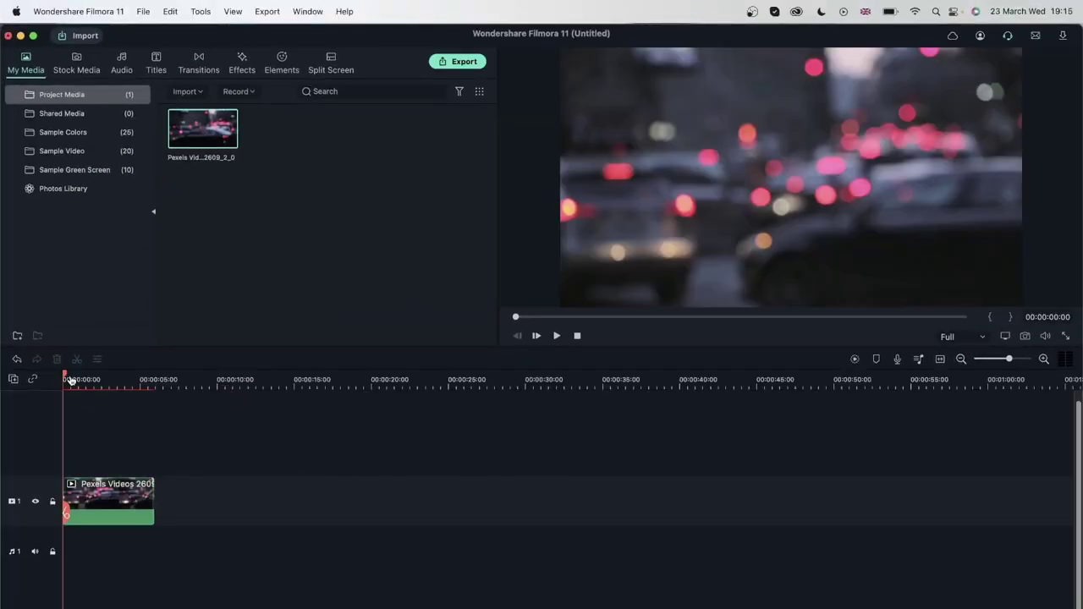
left_click_drag(71, 381, 121, 379)
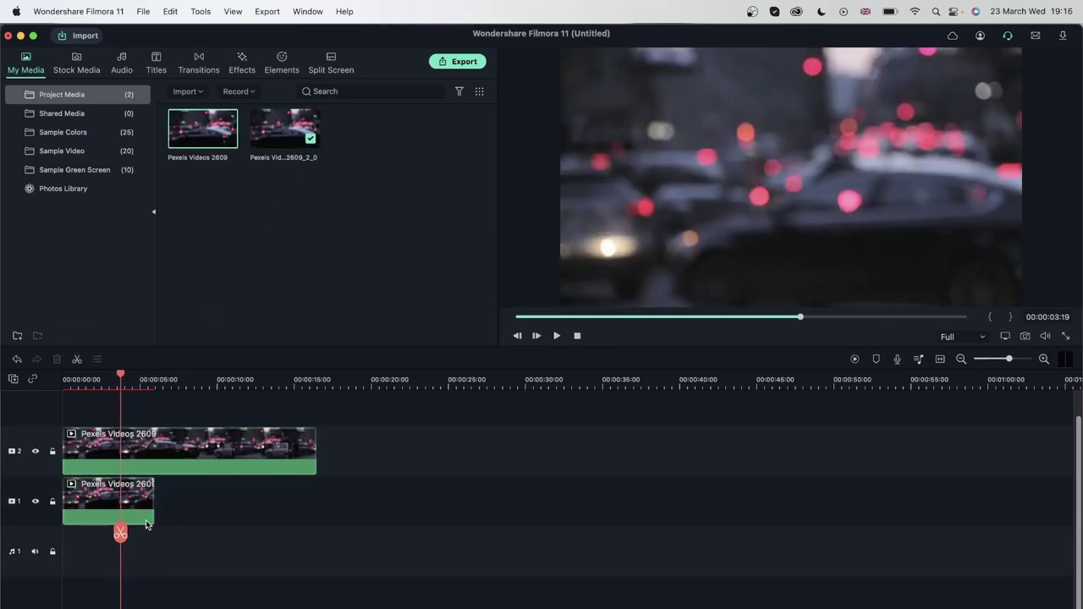
Compare the trimmed clip with the full-length clip on track 2, previewing up to about 00:00:12:24.
left_click(150, 519)
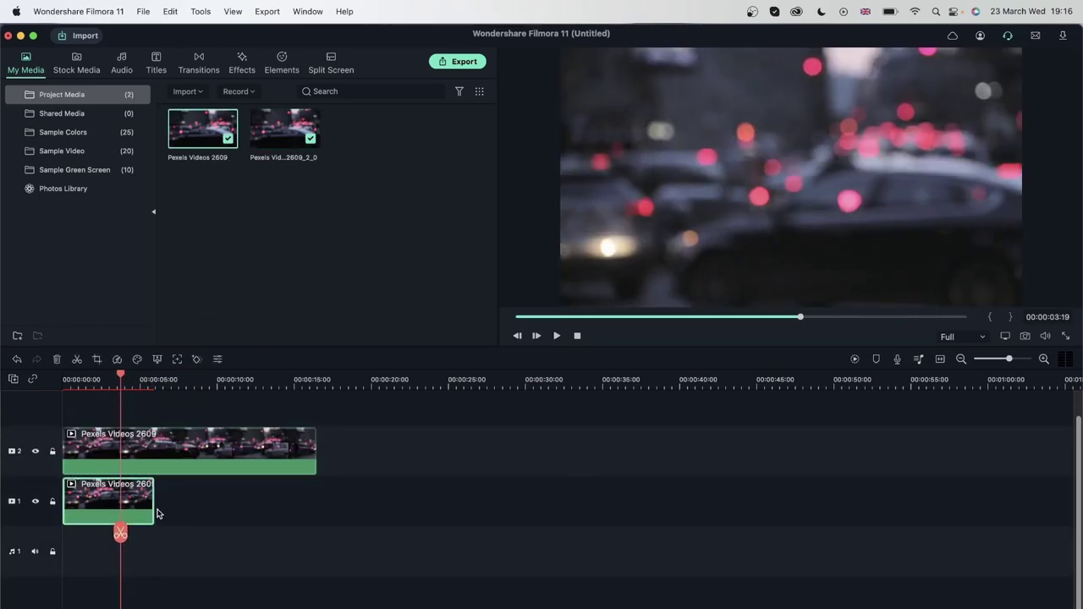
left_click(236, 445)
left_click_drag(121, 378, 261, 378)
Open Pexels Videos 2053100.mp4 from the videos folder in the Instant Cutter Tool.
left_click(143, 12)
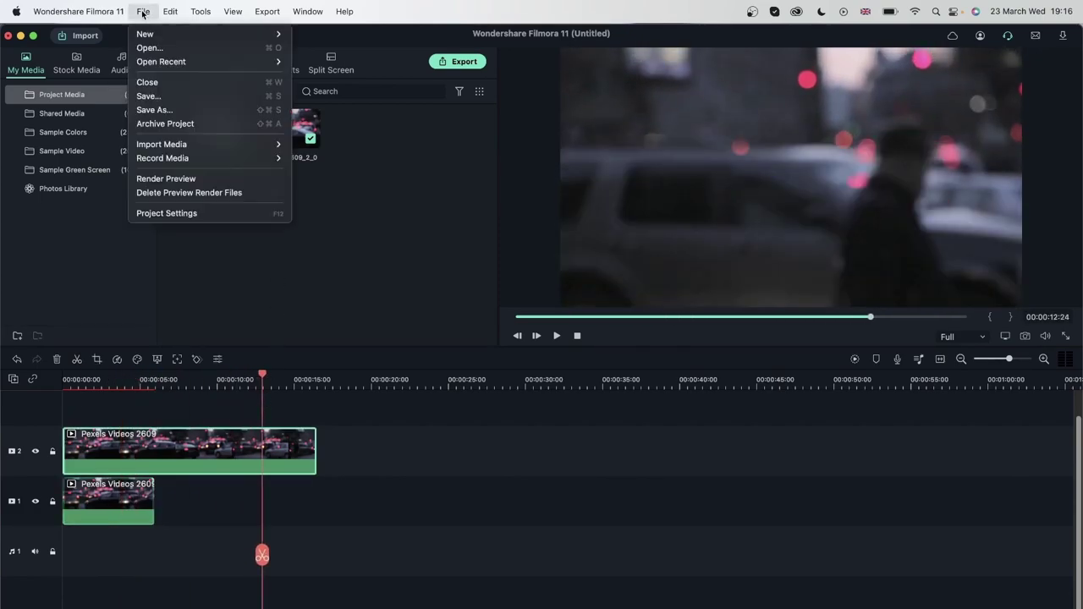
mouse_move(170, 144)
left_click(344, 186)
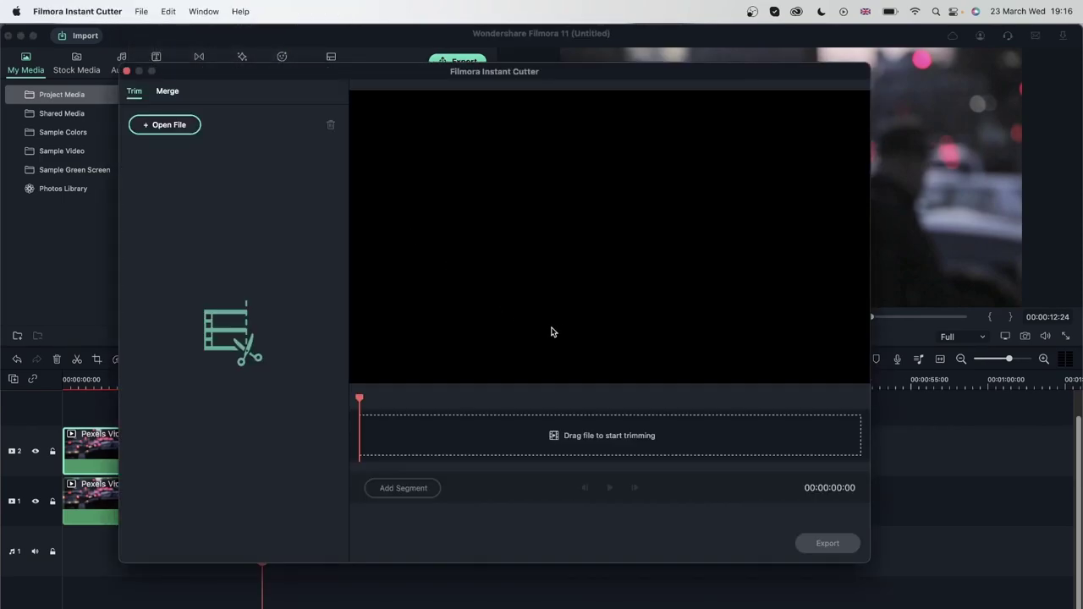
left_click(165, 124)
left_click(408, 267)
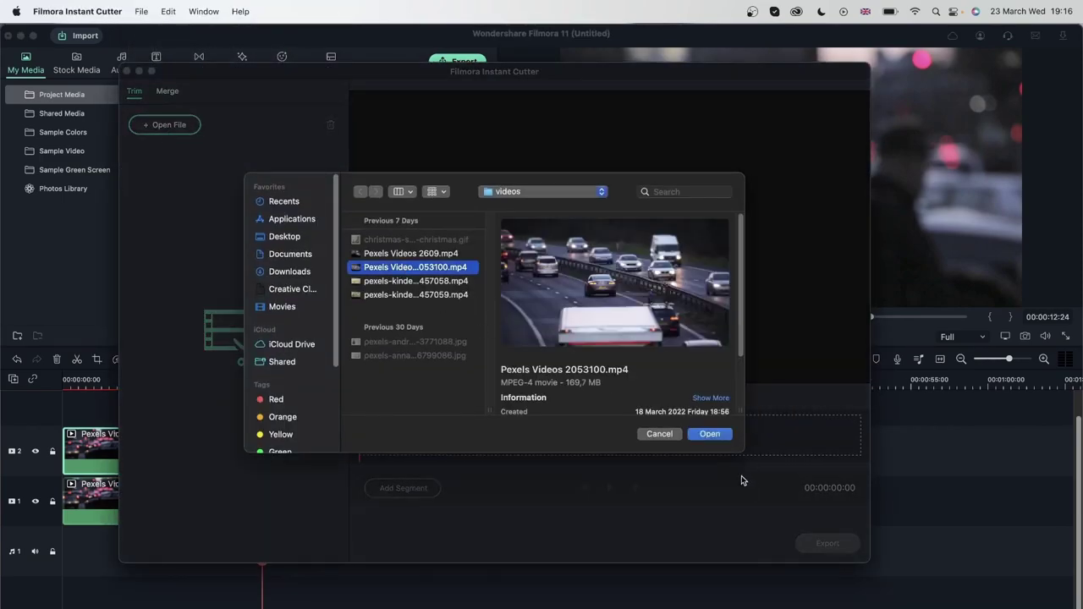
left_click(709, 434)
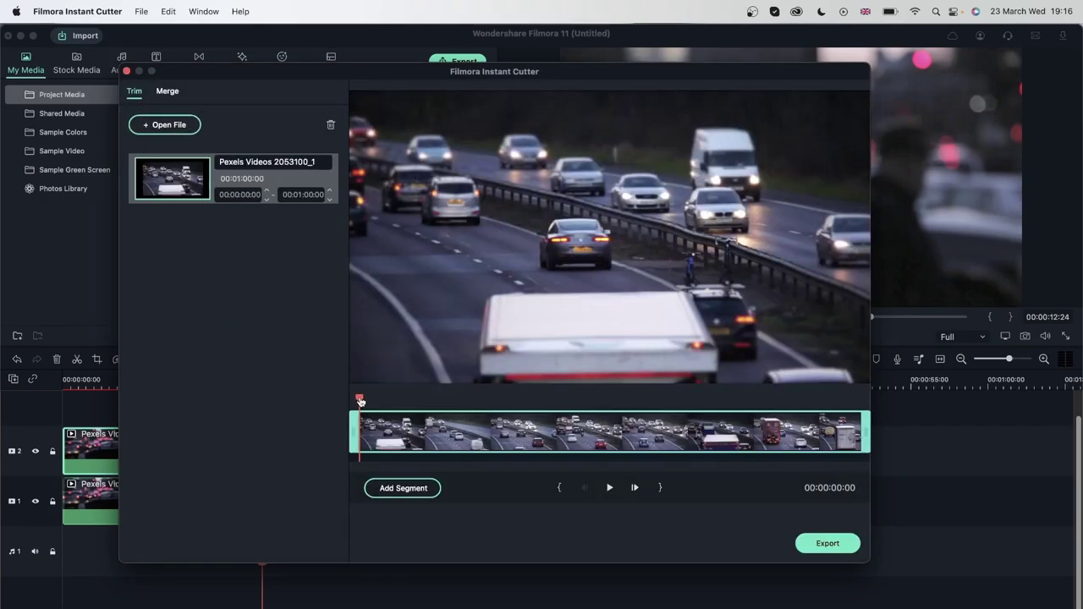
End the first segment at 00:00:13:11 and add a second segment named part 1.
left_click_drag(360, 401, 603, 435)
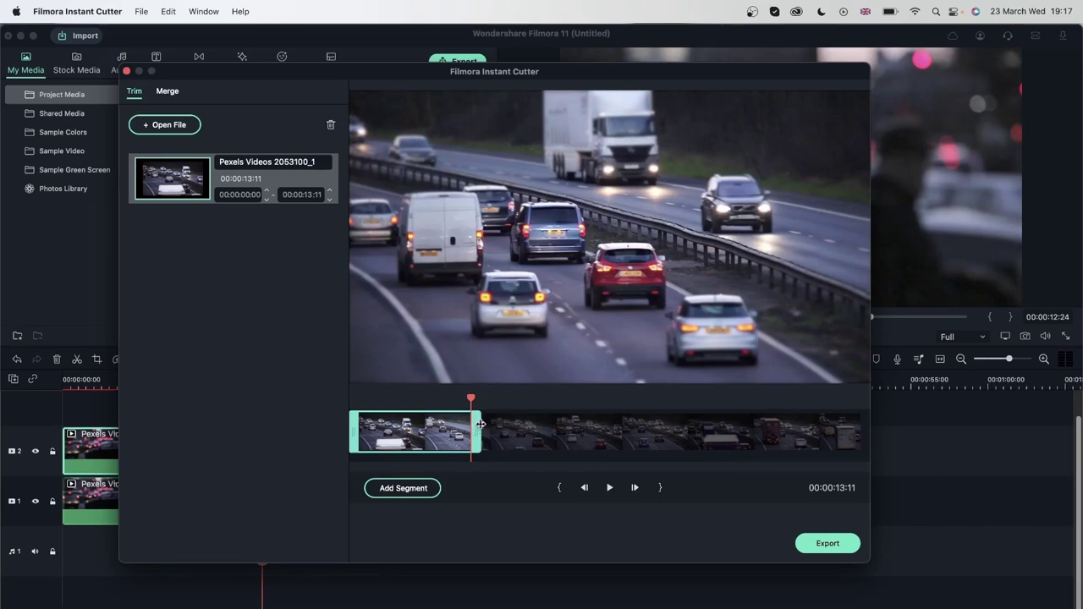
left_click(404, 488)
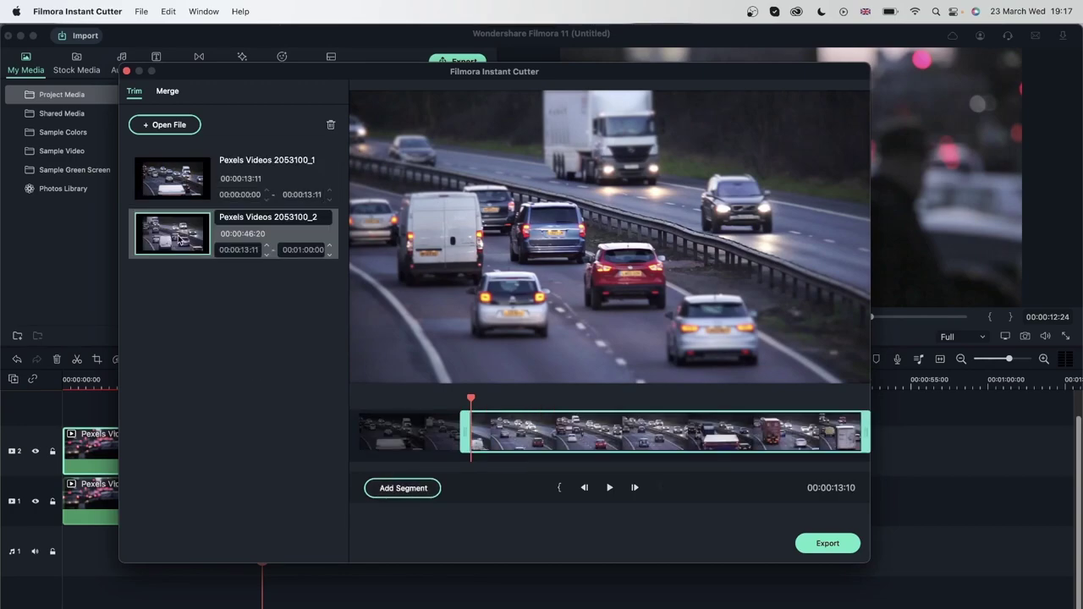
double_click(272, 217)
type("part 1")
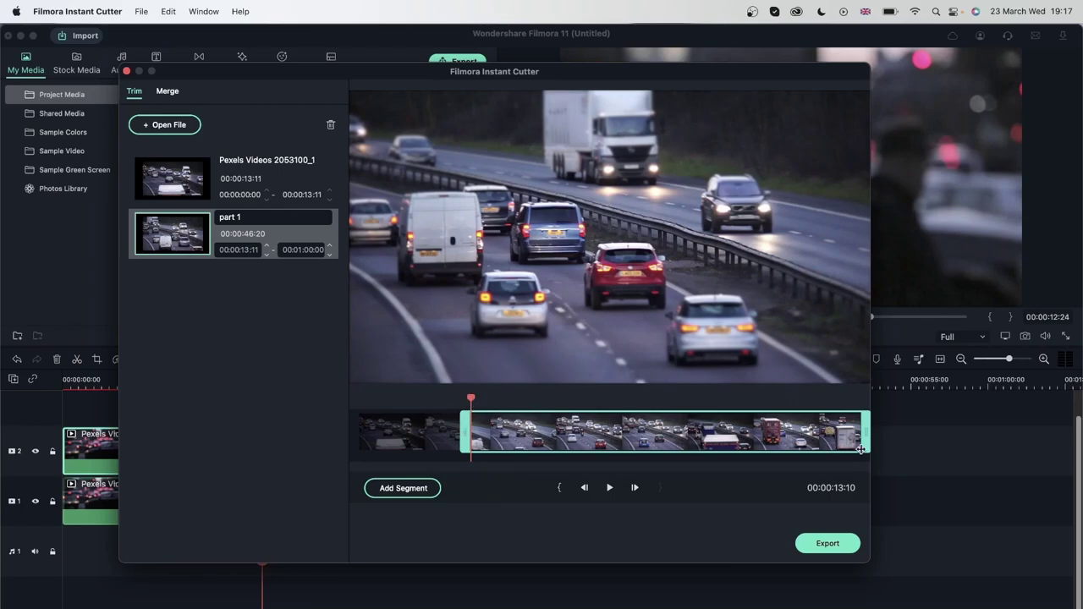
End the part 1 segment at 00:00:36:02 and add a following segment named part 2.
left_click_drag(863, 445, 661, 450)
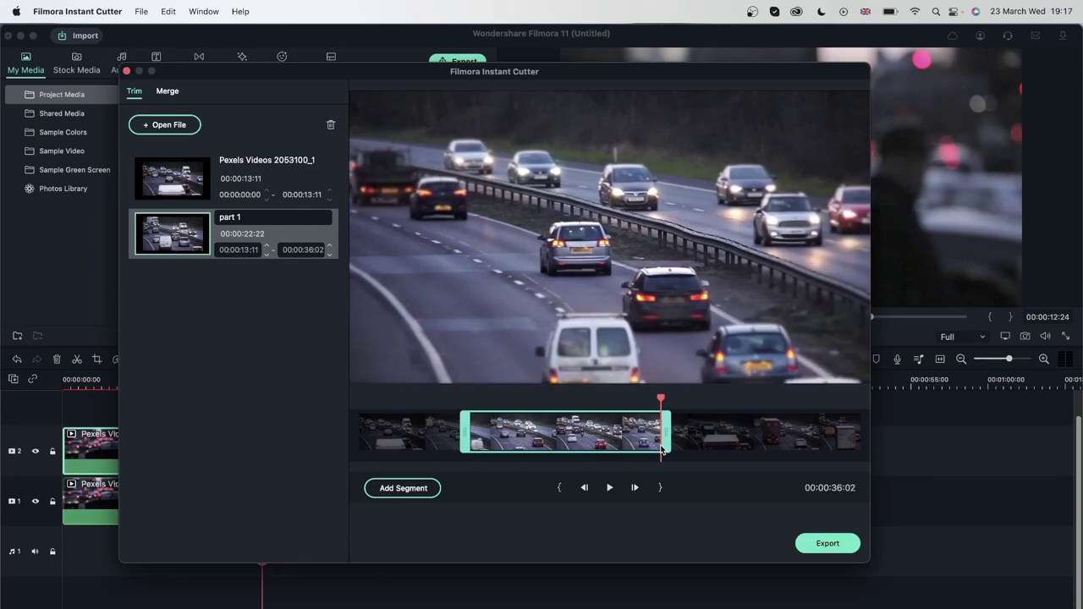
left_click(385, 489)
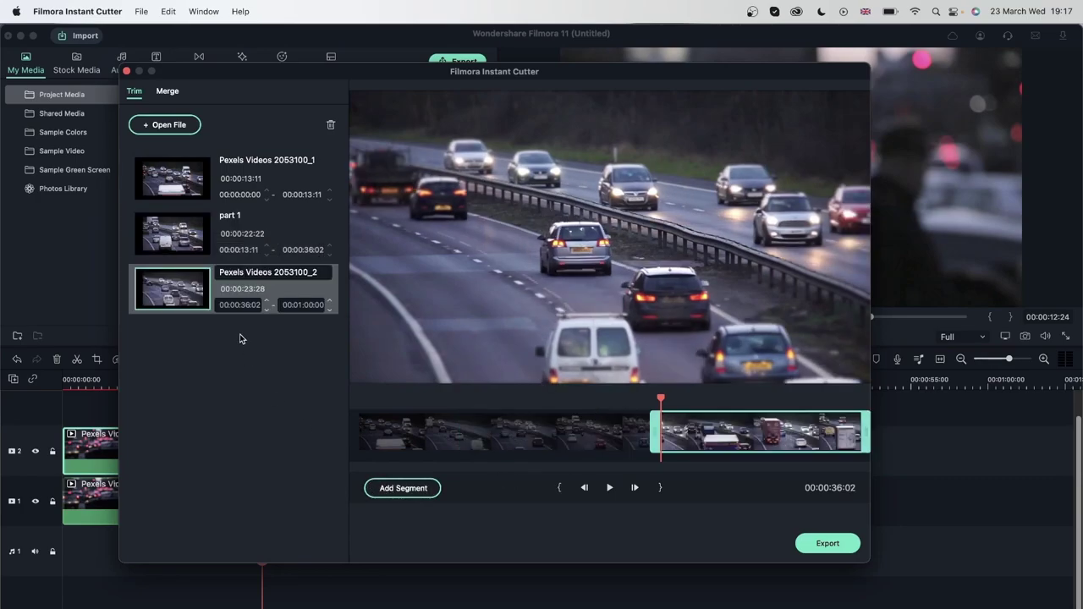
left_click(245, 271)
type("part 2")
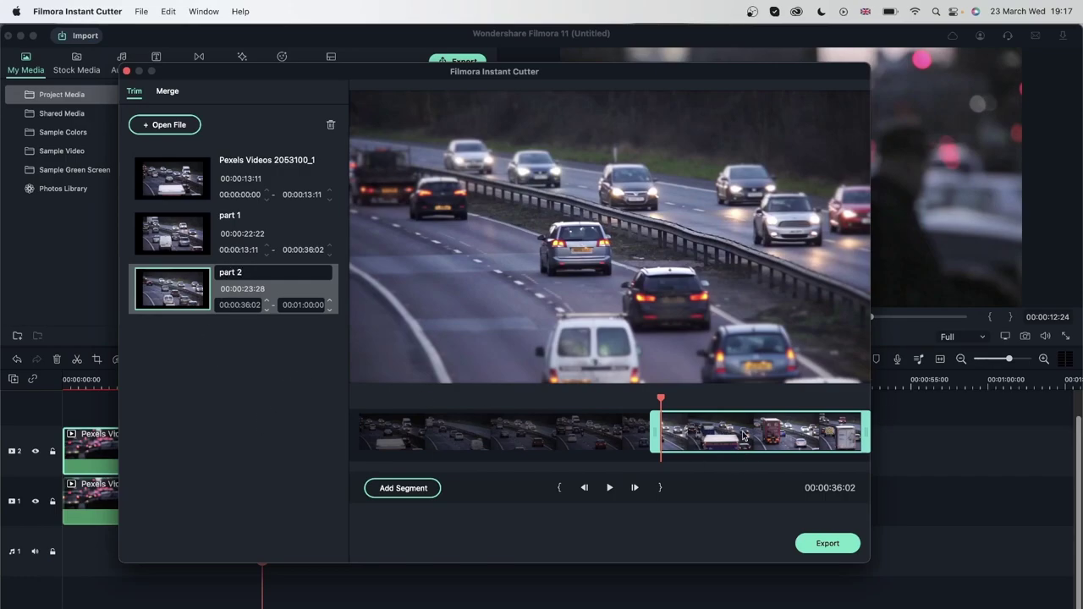
Add another segment after part 2 and name it part 3.
left_click(403, 488)
double_click(282, 329)
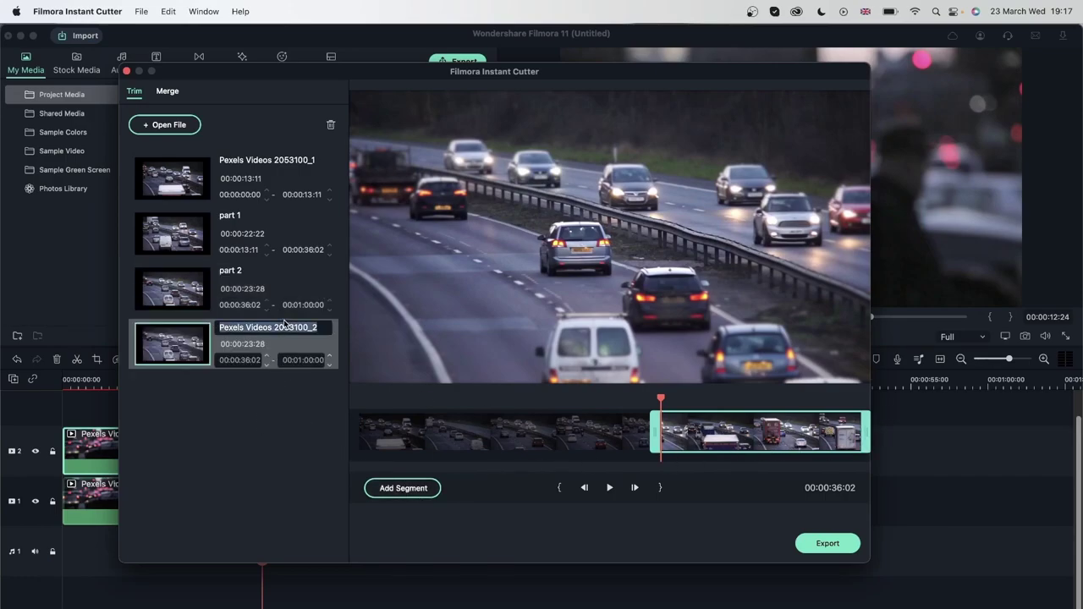
type("part 3")
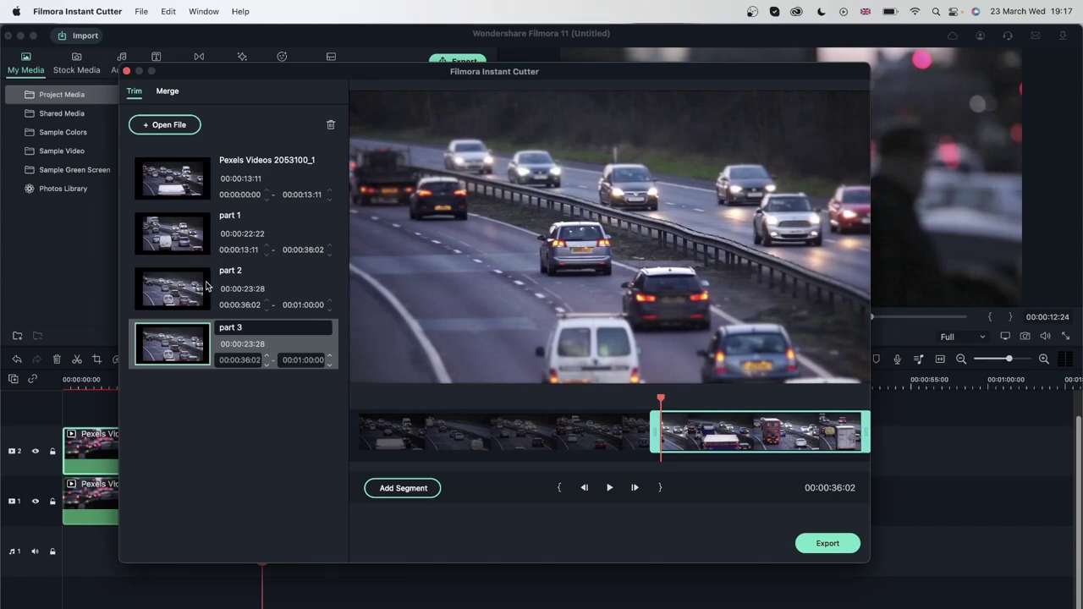
Review the trim ranges of the first segment, part 1, part 2 and part 3 one after another.
left_click(178, 296)
left_click(183, 236)
left_click(180, 190)
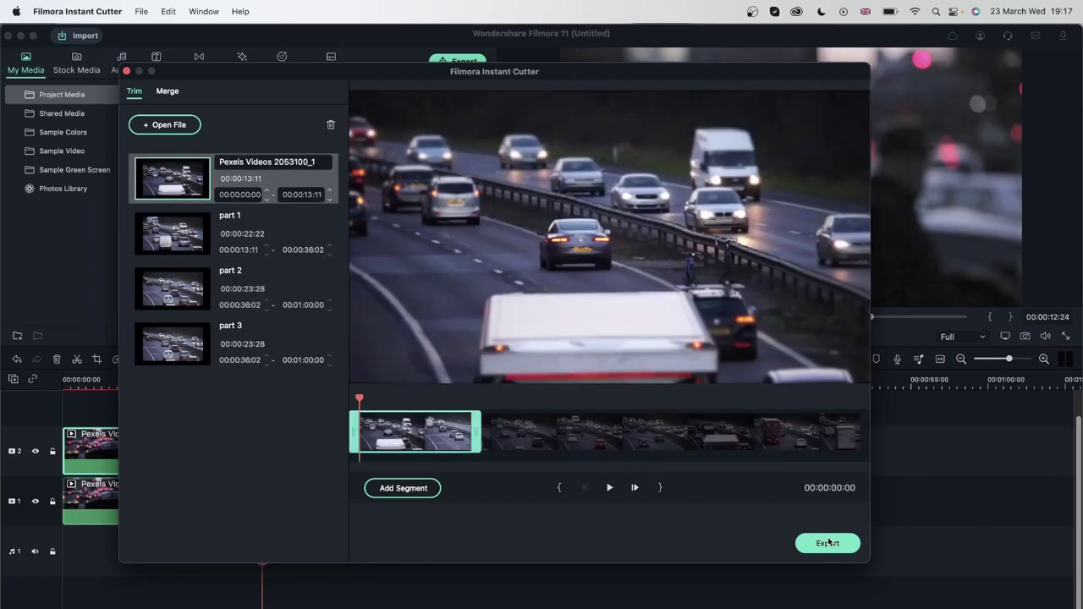
left_click(173, 347)
left_click(169, 193)
left_click(169, 293)
left_click(178, 199)
left_click(189, 352)
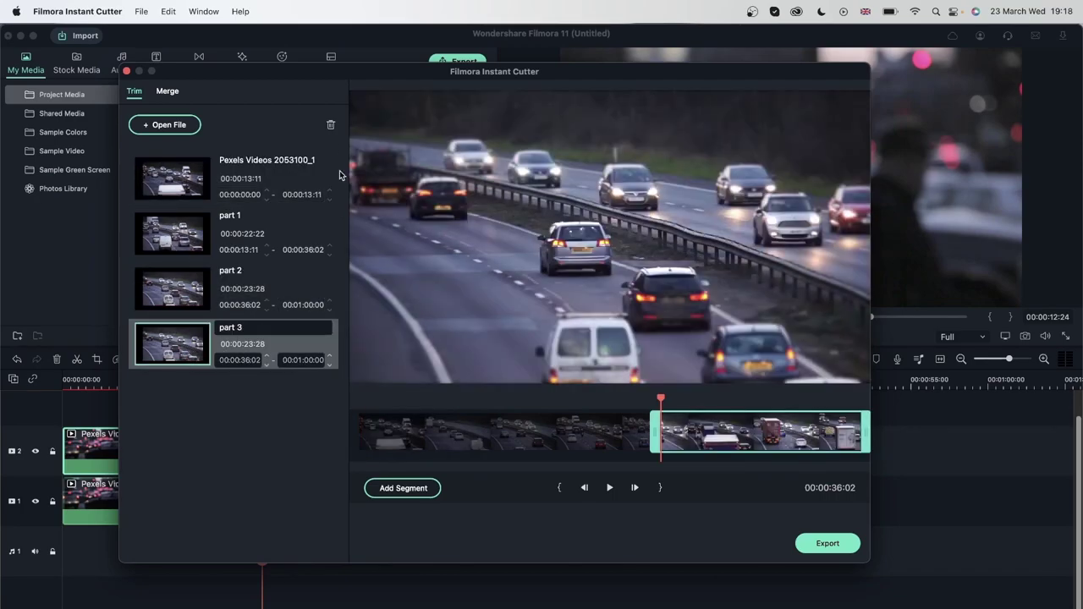
left_click(175, 184)
left_click(157, 241)
left_click(166, 292)
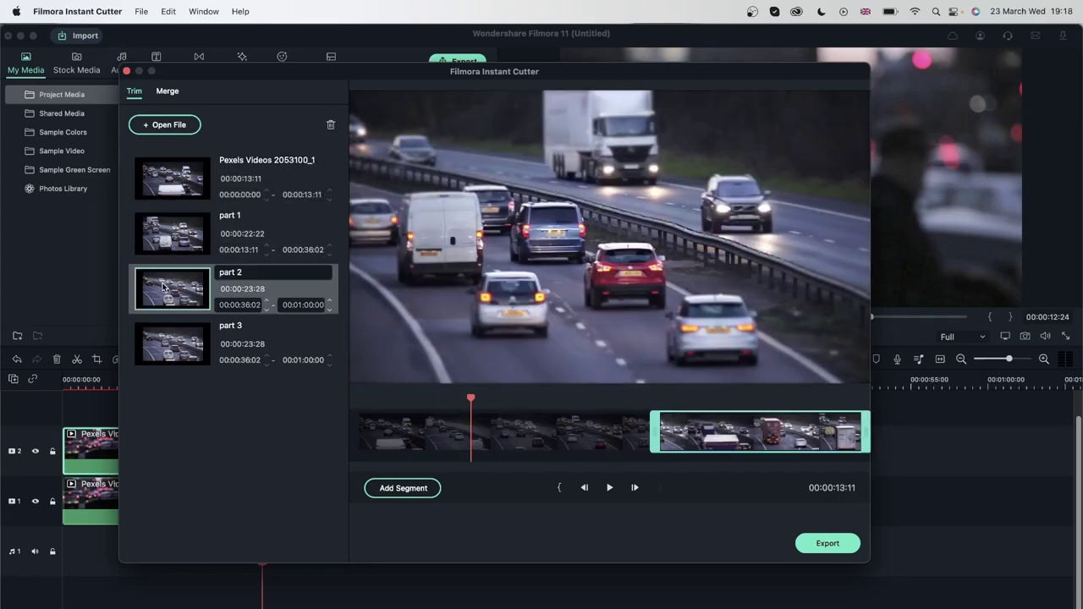
Delete the part 3 segment.
left_click(195, 342)
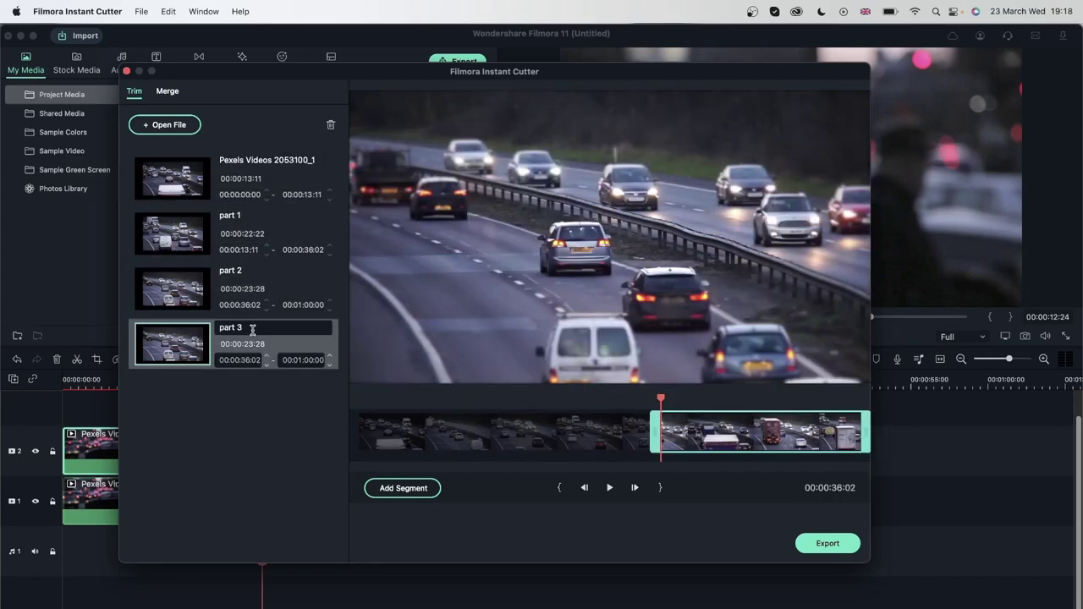
left_click(331, 124)
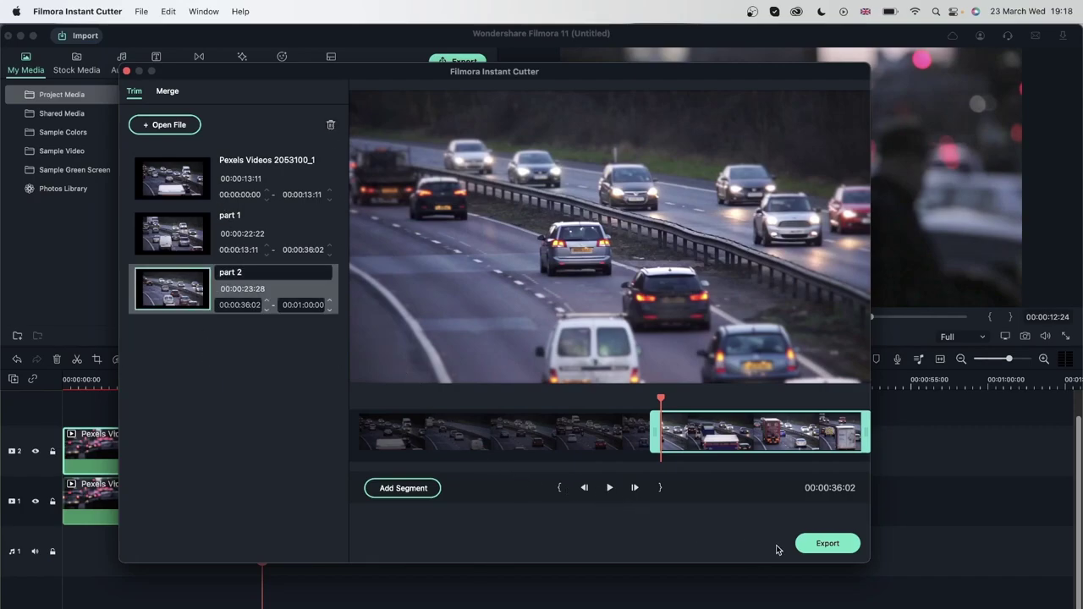
Export the three segments to the Desktop with the Do Nothing option.
left_click(827, 543)
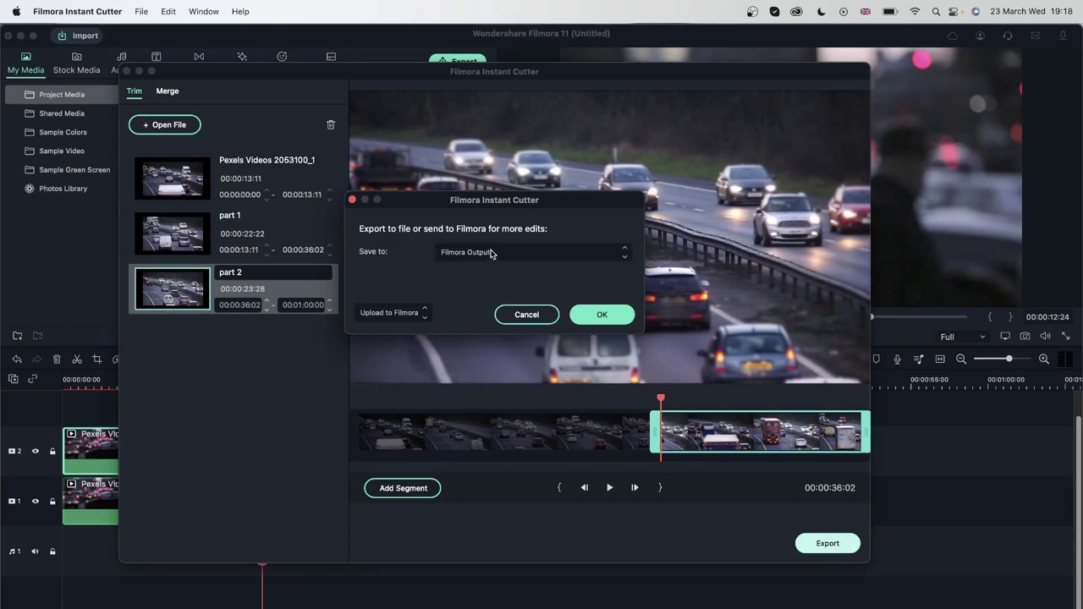
left_click(413, 313)
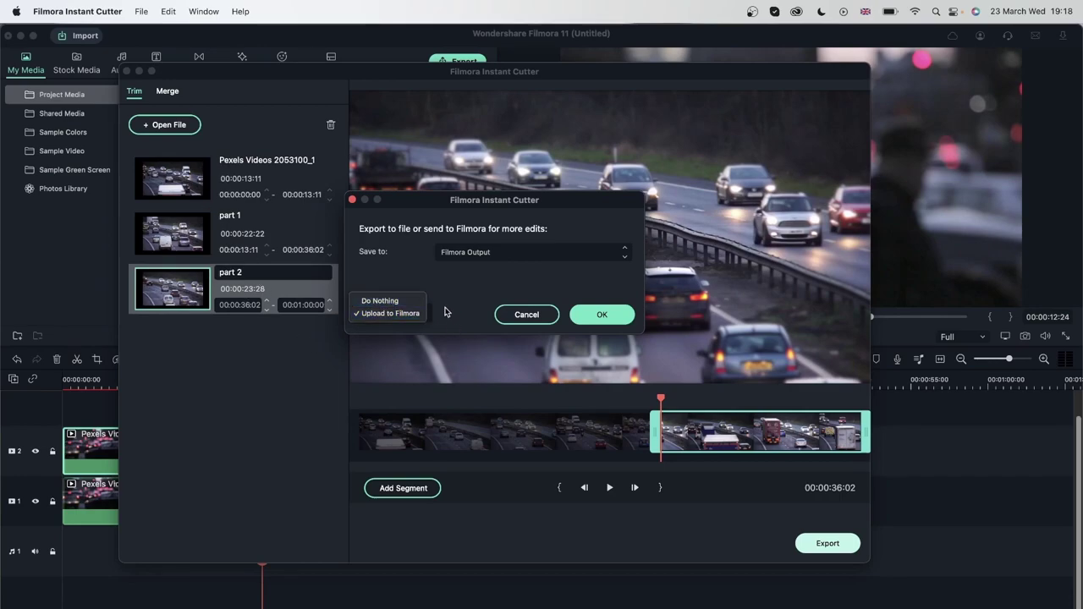
left_click(380, 300)
left_click(602, 319)
left_click(603, 327)
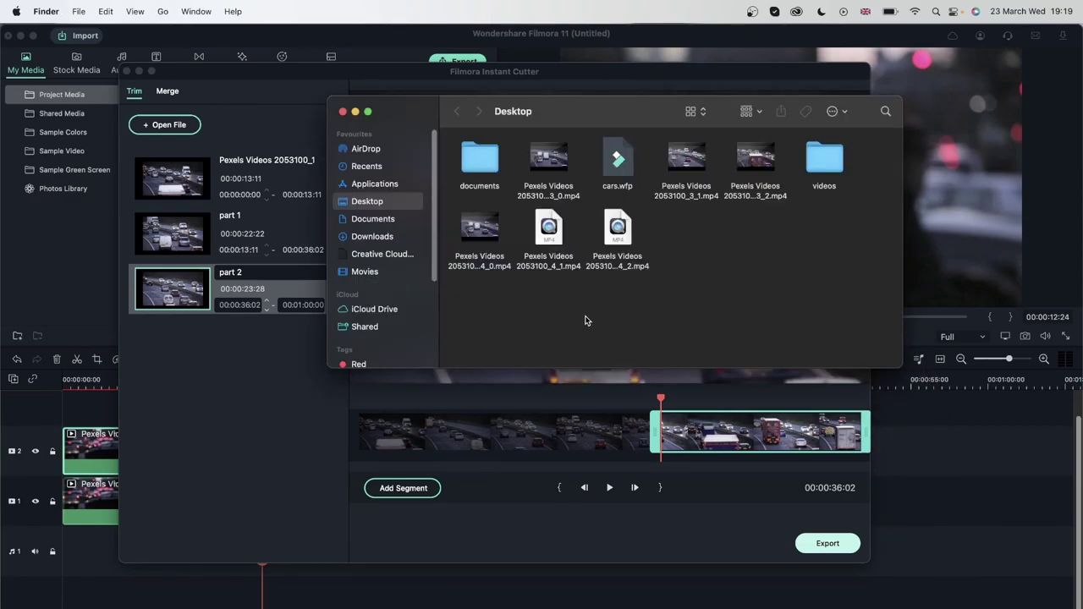
Check the exported segment files in the Desktop folder, then close the folder window and the export message.
left_click_drag(667, 279, 602, 258)
left_click(343, 111)
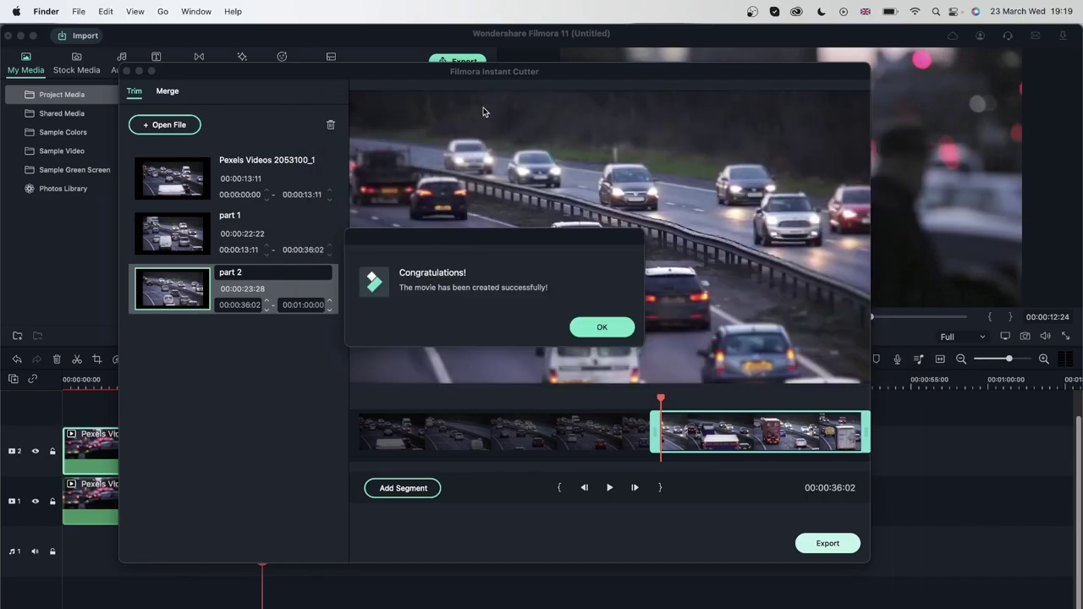
left_click(605, 333)
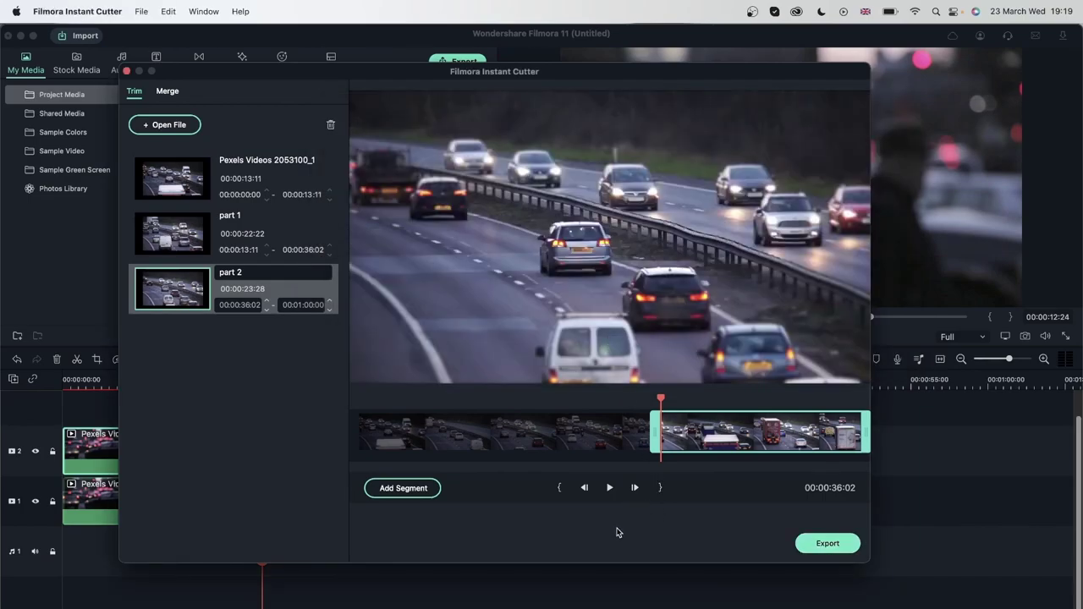
Export the three segments again to the Desktop with the Upload to Filmora option.
left_click(857, 550)
left_click(383, 313)
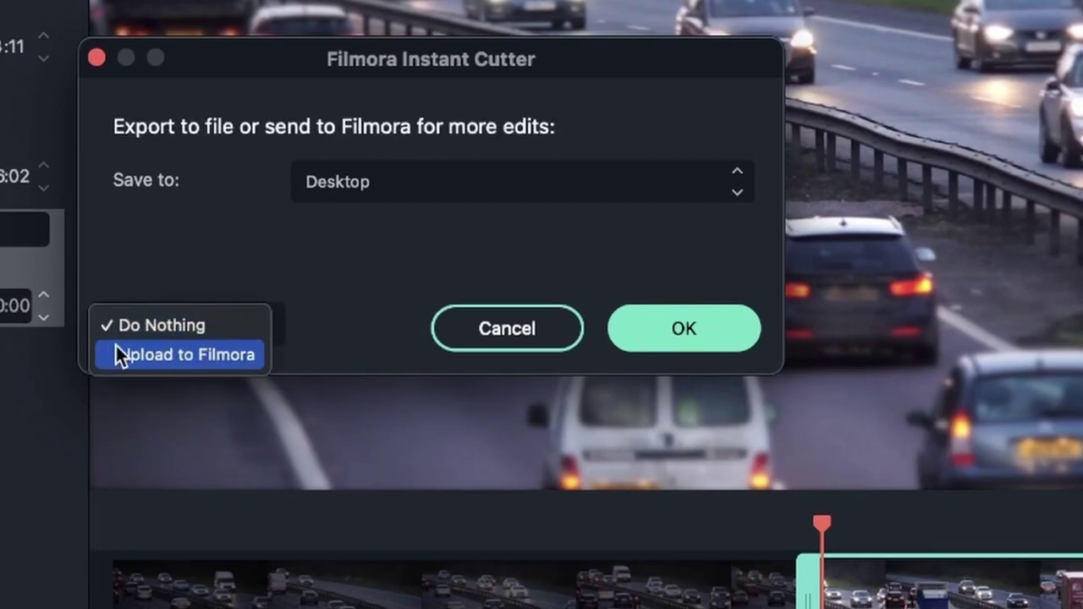
left_click(174, 355)
left_click(686, 335)
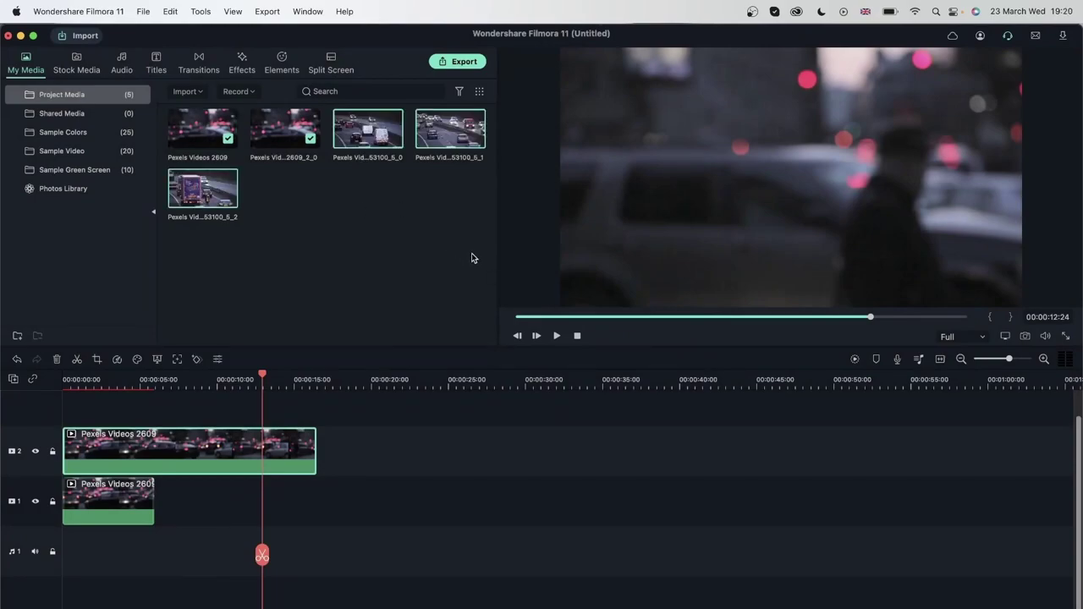
Place the three Pexels Videos 2053100 clips on track 2 from about 00:00:20, preview them and box-select them on the timeline.
left_click_drag(185, 193, 369, 445)
left_click(375, 378)
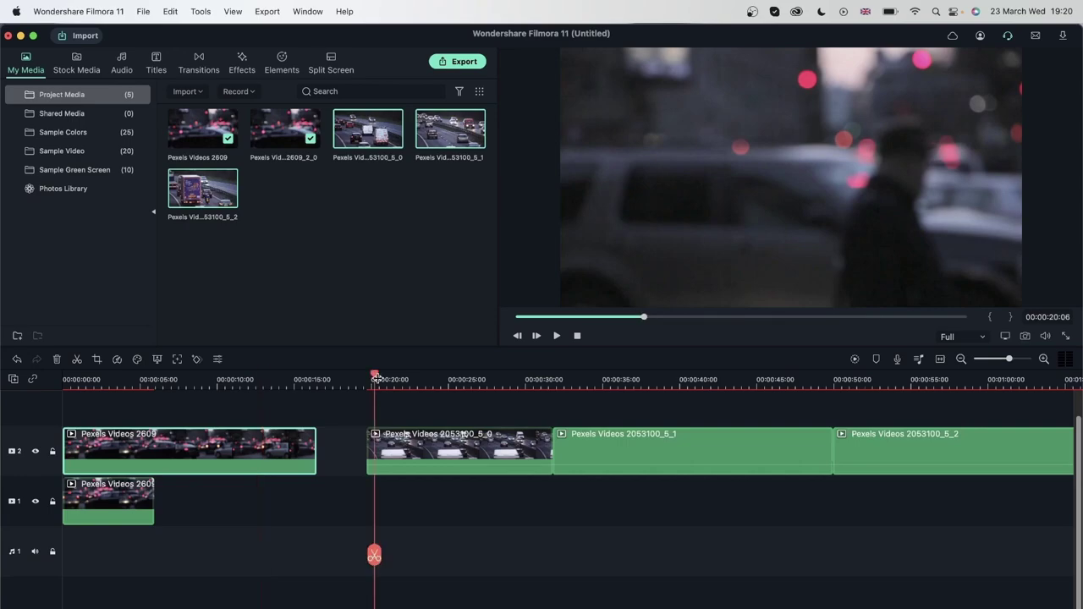
left_click_drag(375, 378, 493, 420)
left_click(890, 508)
left_click_drag(890, 507, 444, 431)
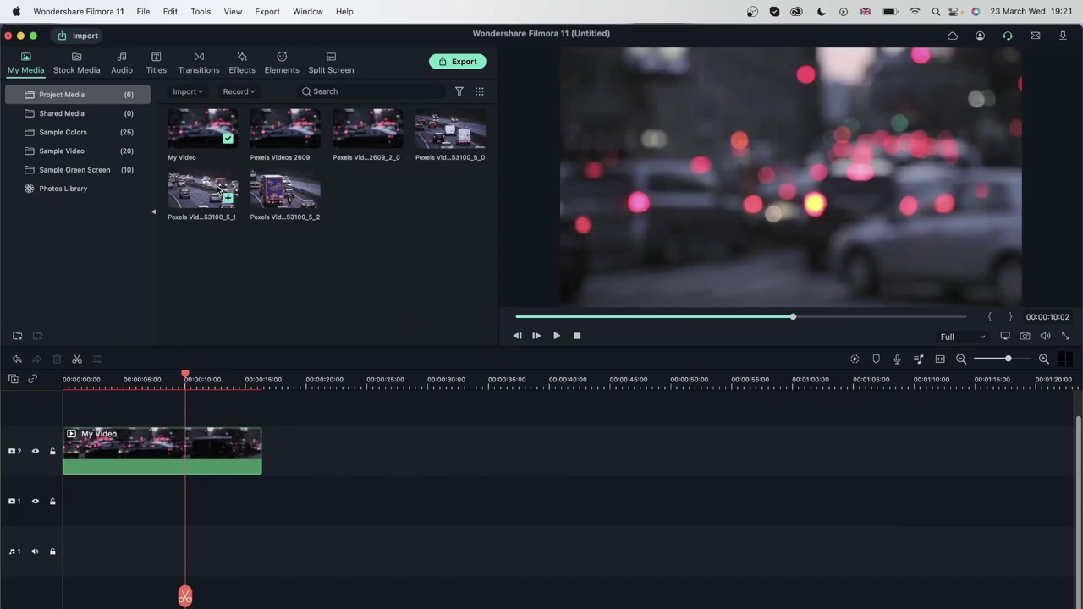
Open the Instant Cutter Tool for importing media and switch it to Merge mode.
left_click(152, 12)
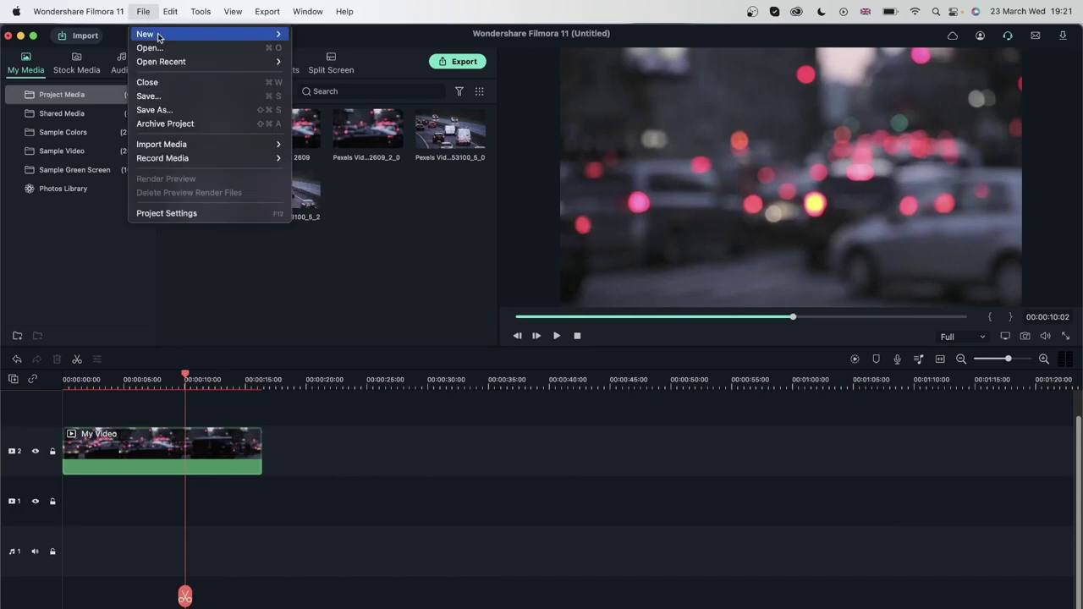
mouse_move(202, 145)
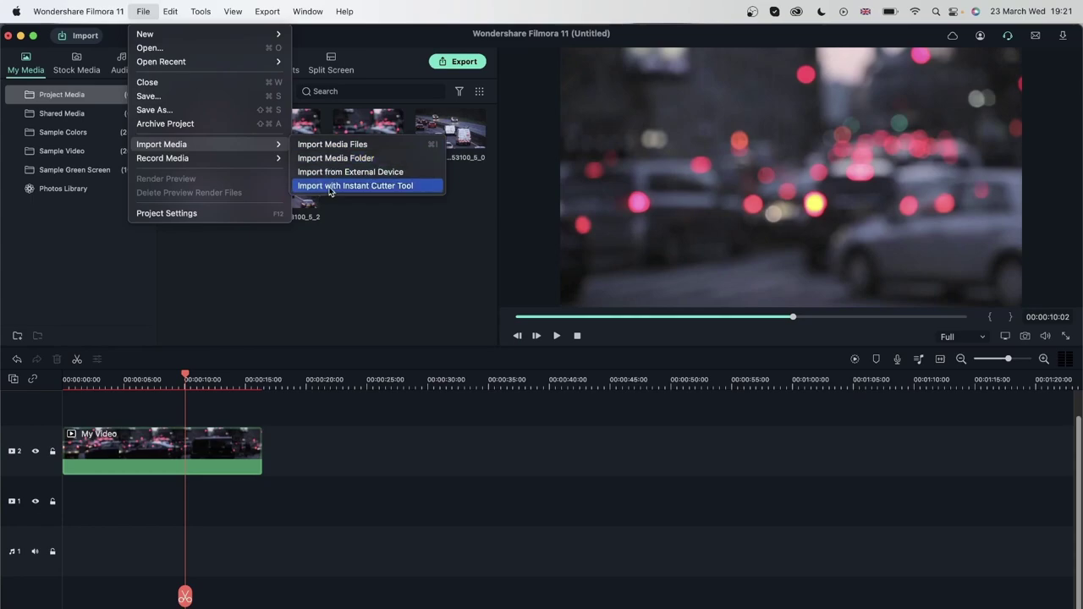
left_click(368, 186)
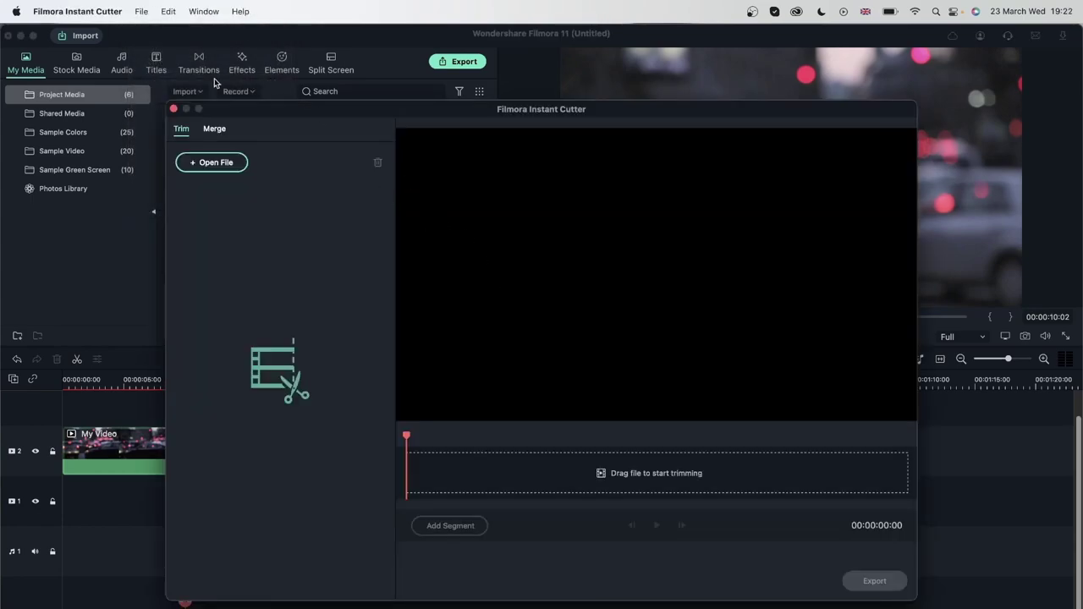
left_click(216, 132)
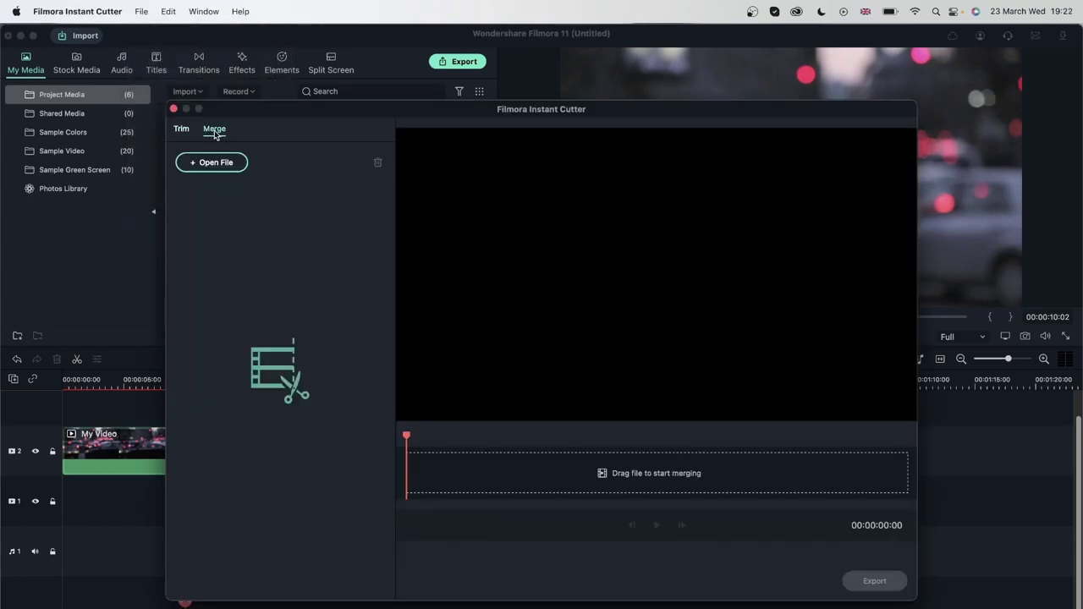
left_click(182, 130)
left_click(214, 130)
Load pexels-kindel-media-7457058 and 7457059 from the videos folder for merging and preview the 7457058 clip.
left_click(214, 164)
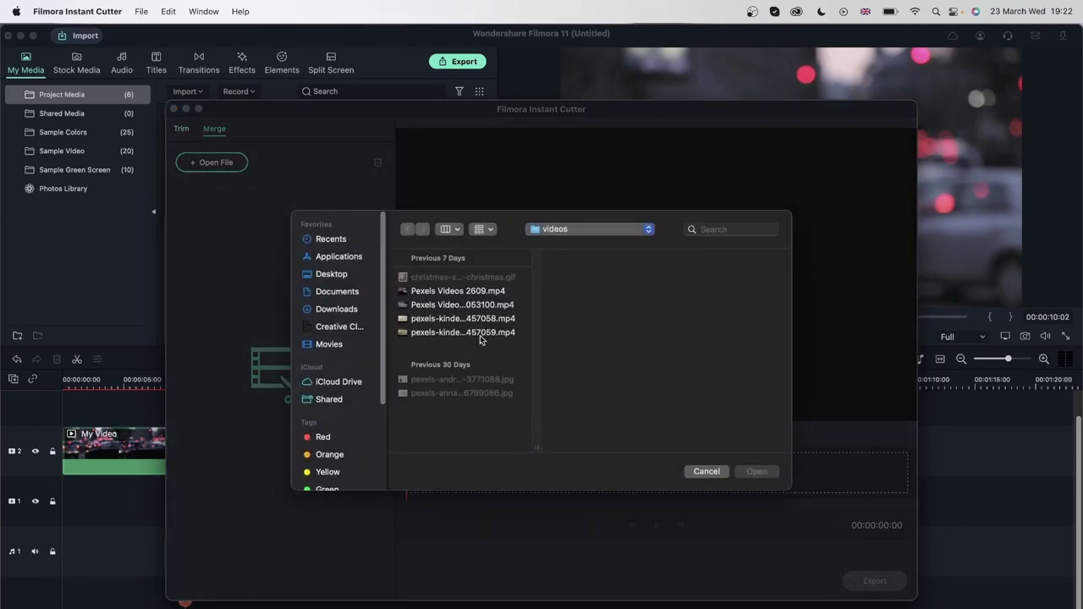
left_click(480, 333)
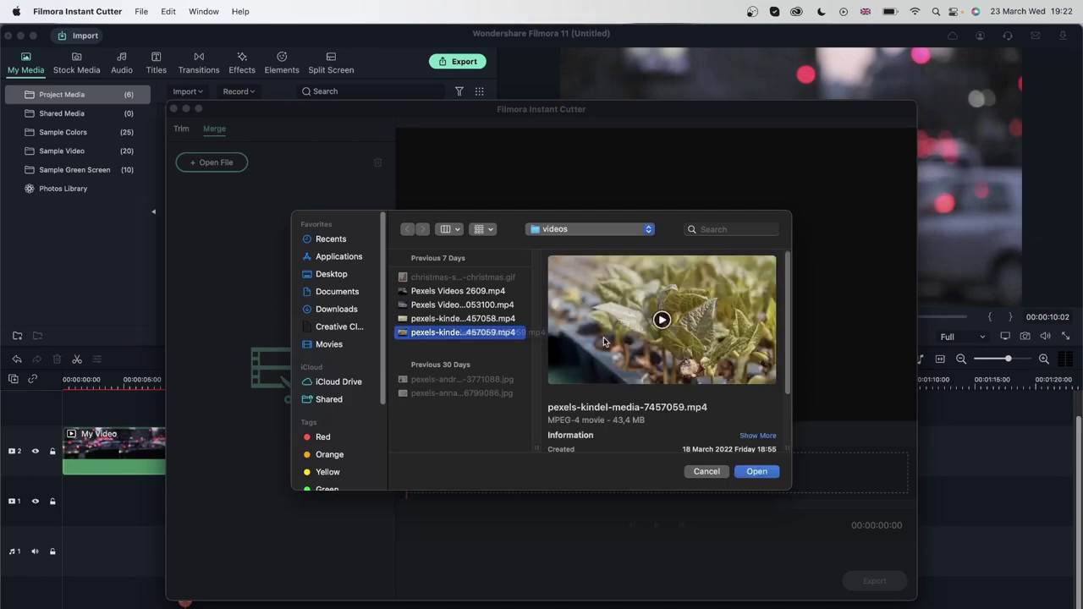
left_click(463, 319, "shift")
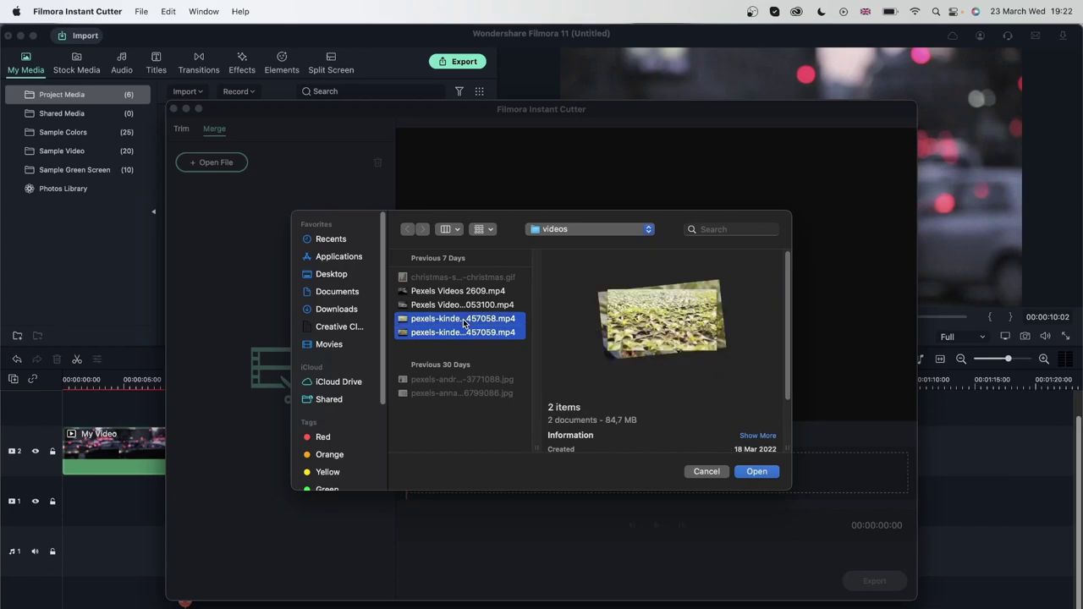
left_click(766, 475)
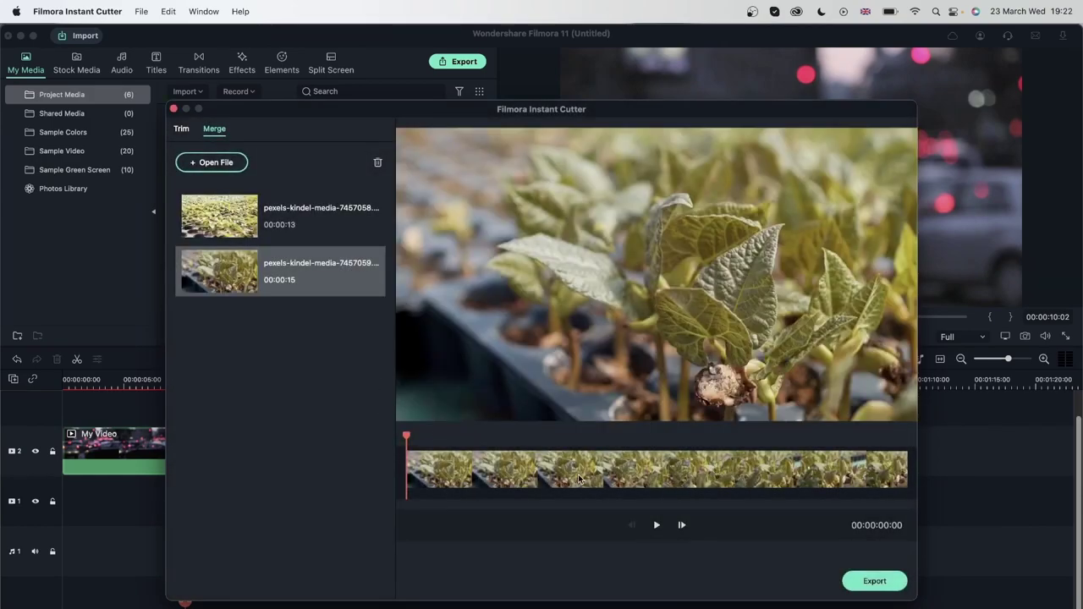
left_click(300, 224)
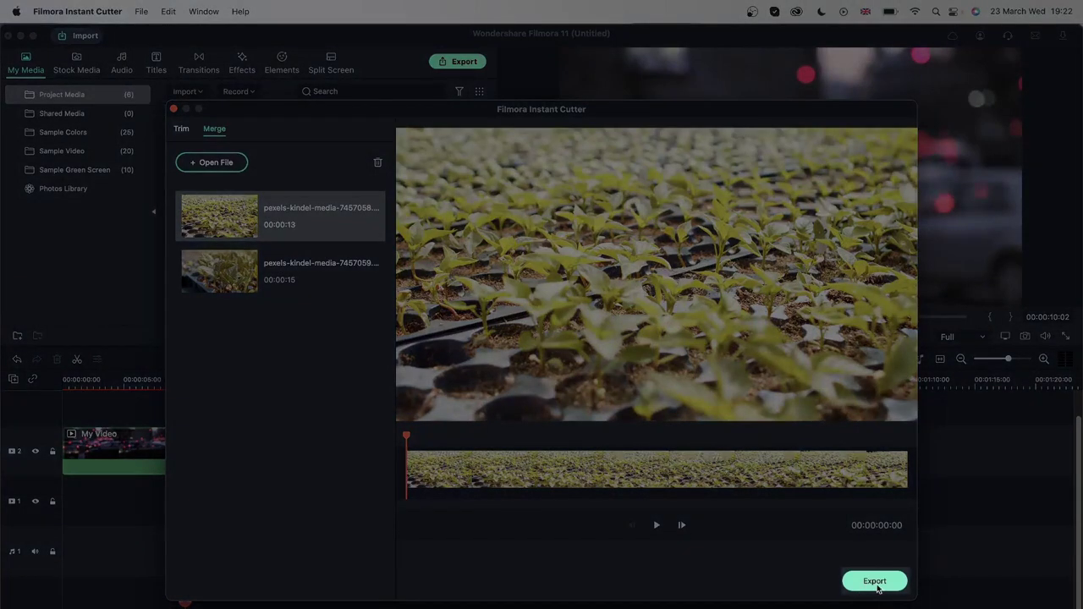
Export the merged video to the Desktop as plants with the Do Nothing option.
left_click(874, 581)
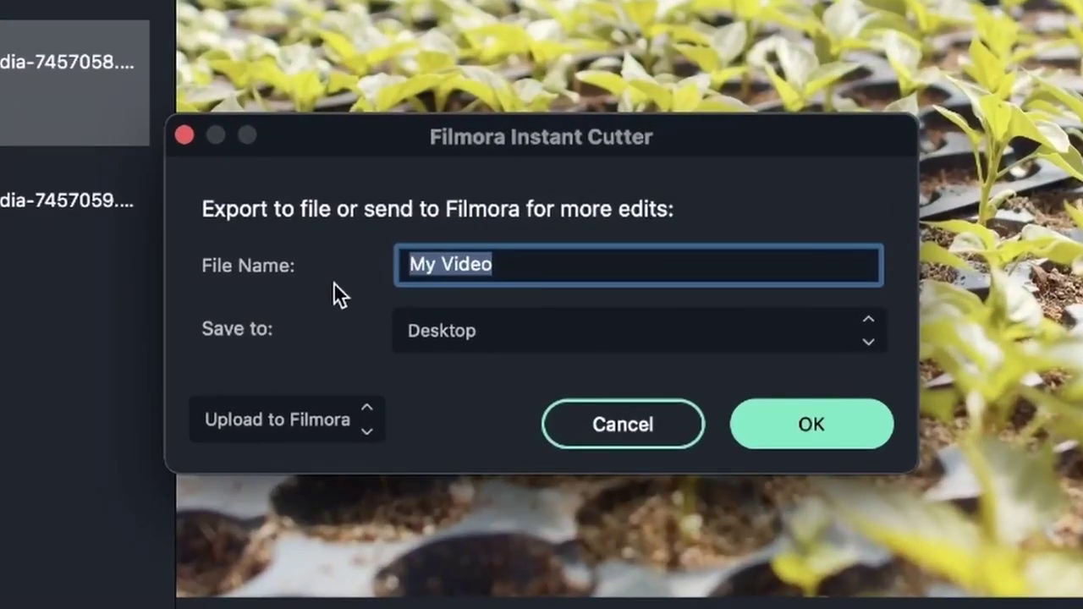
type("plants")
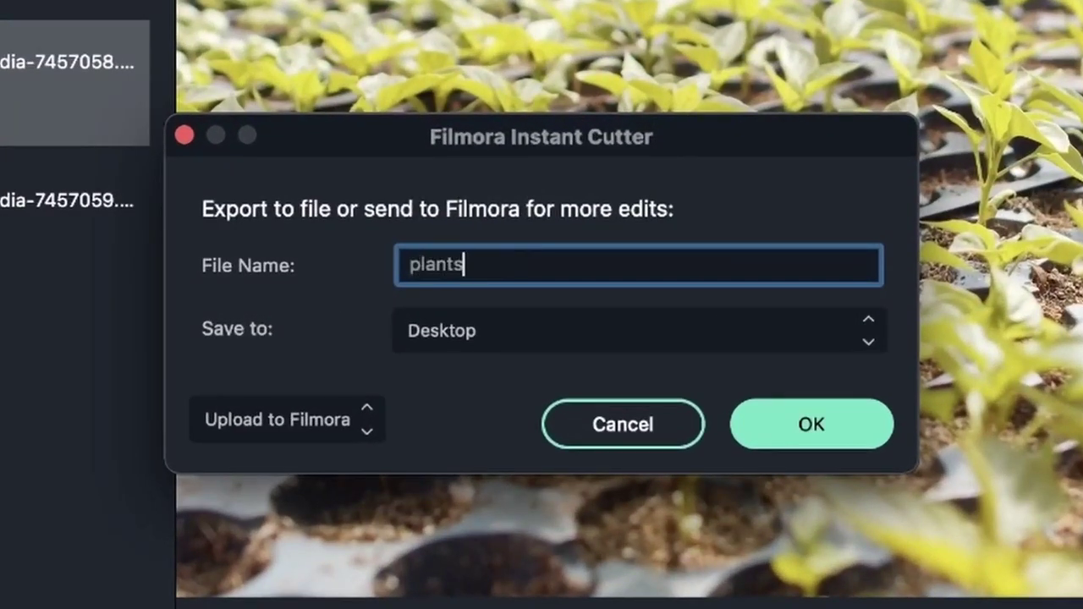
left_click(503, 334)
left_click(318, 320)
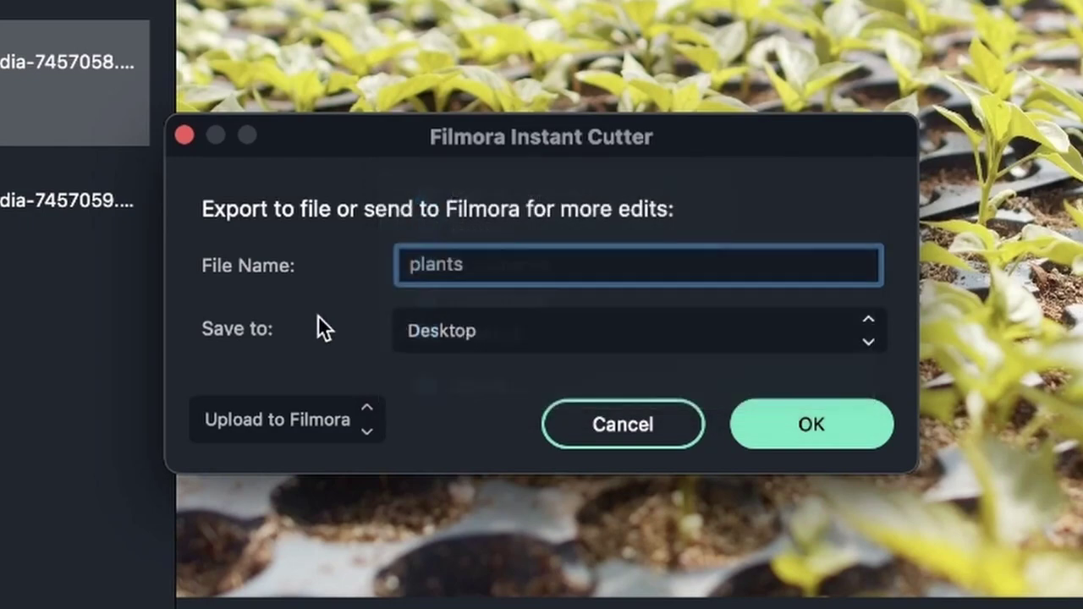
left_click(326, 422)
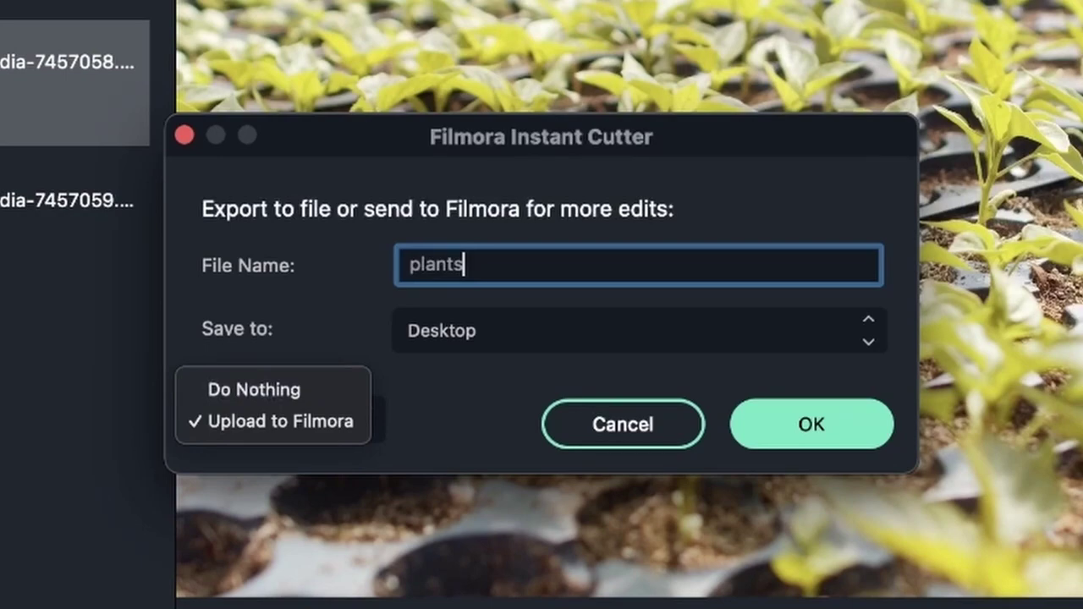
left_click(327, 394)
left_click(653, 356)
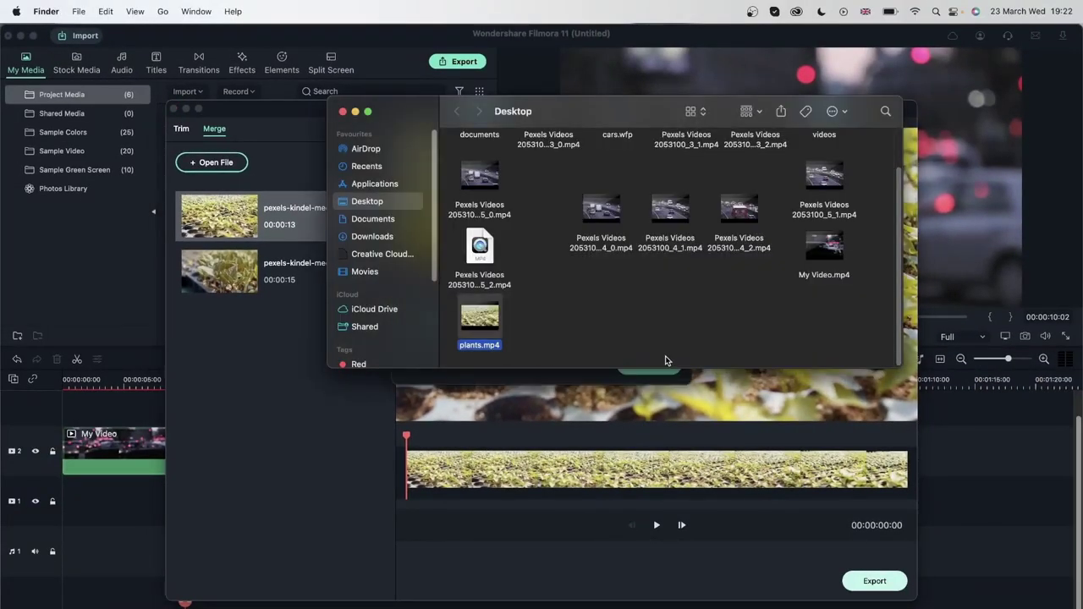
Play and scrub through the exported plants.mp4, then close the player, the Desktop folder and the export message.
double_click(479, 318)
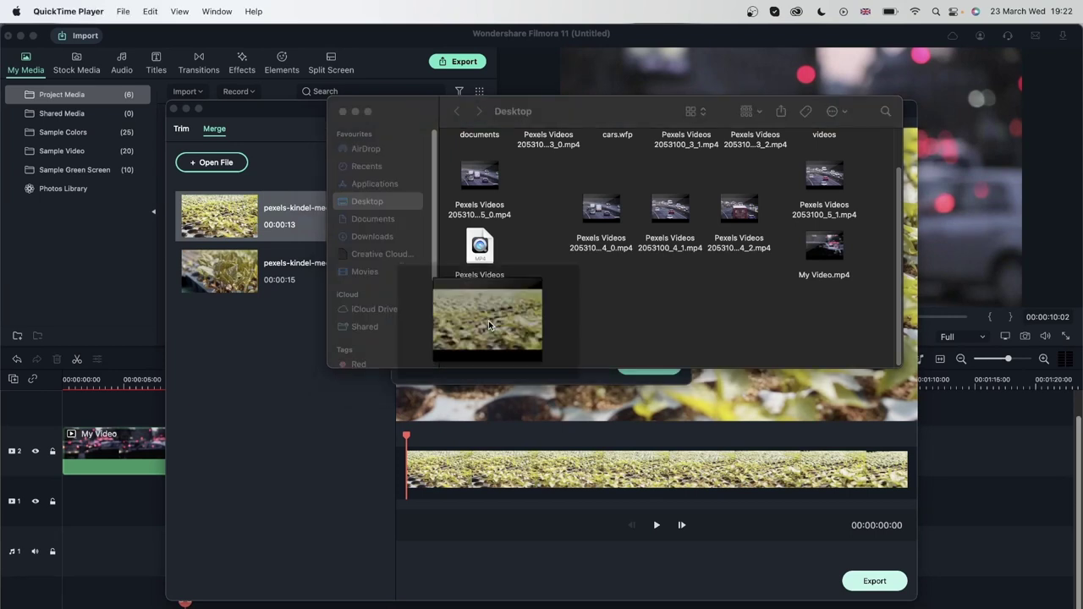
left_click(541, 526)
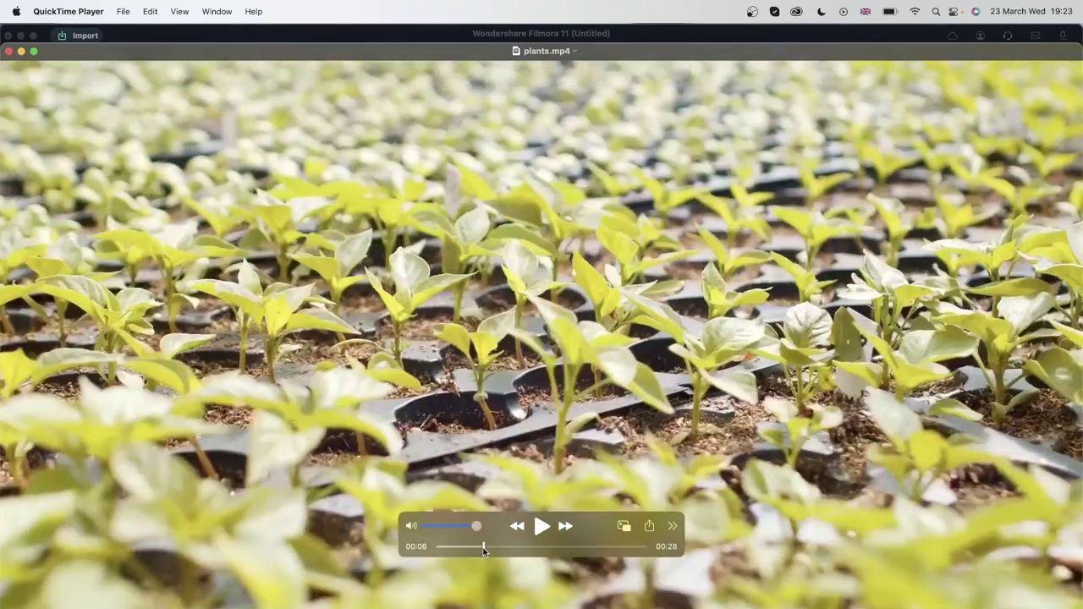
left_click_drag(462, 548, 634, 548)
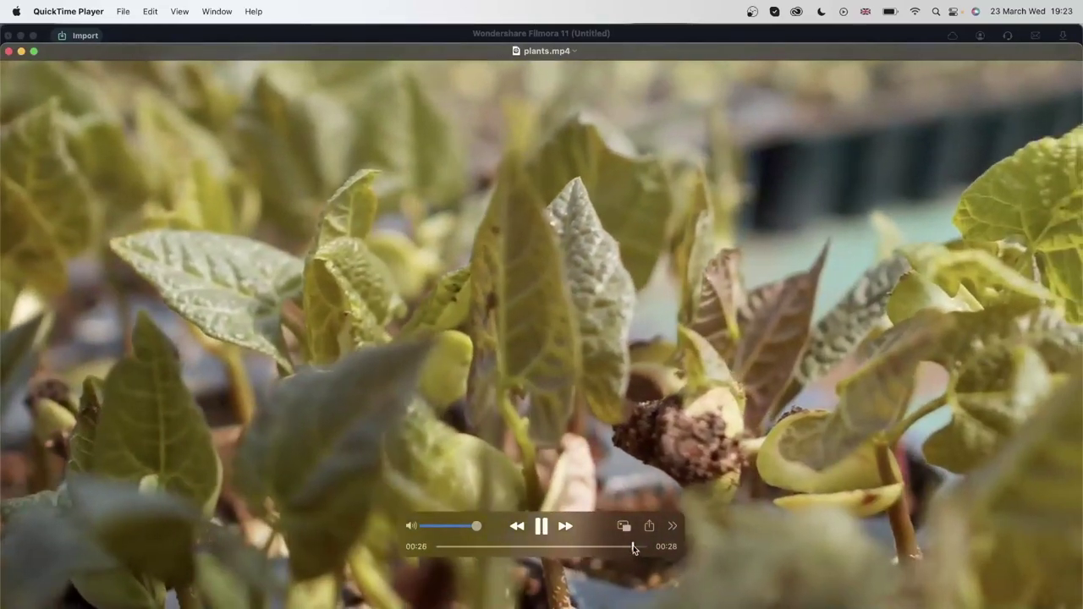
key("super+w")
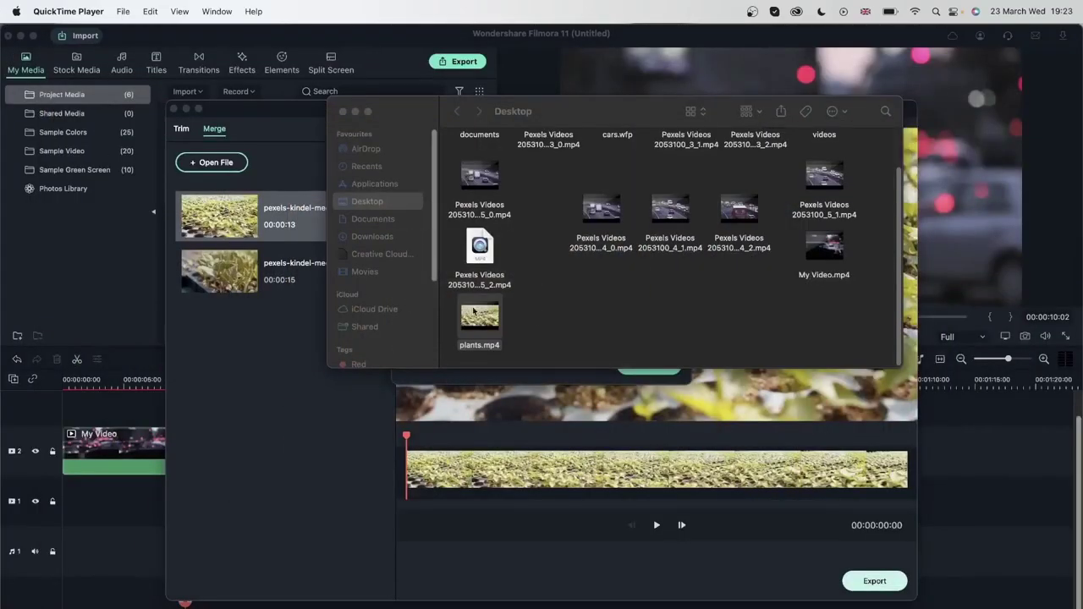
left_click(342, 111)
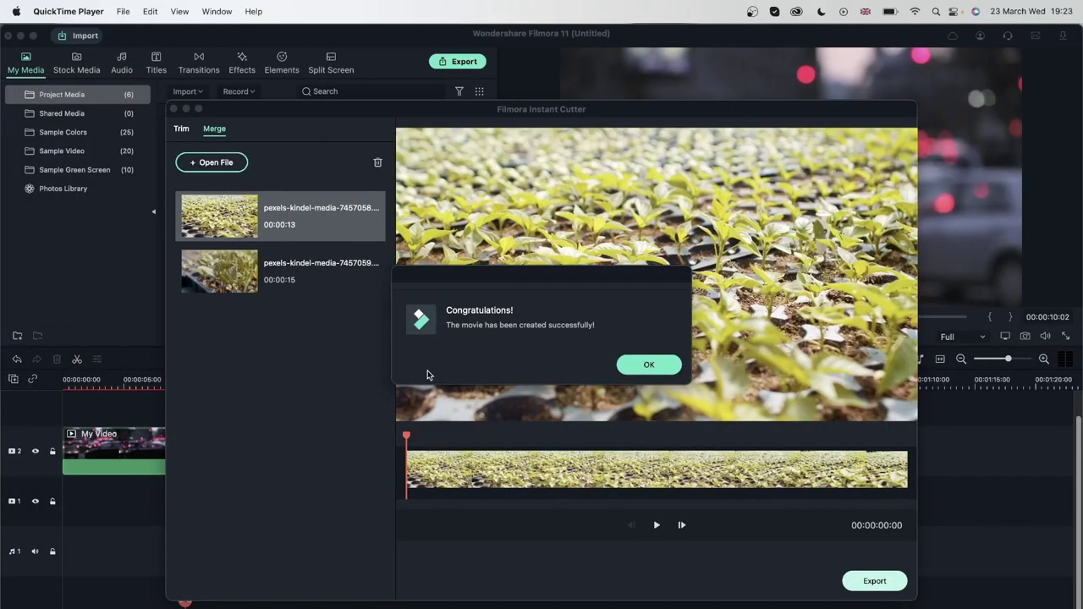
left_click(648, 365)
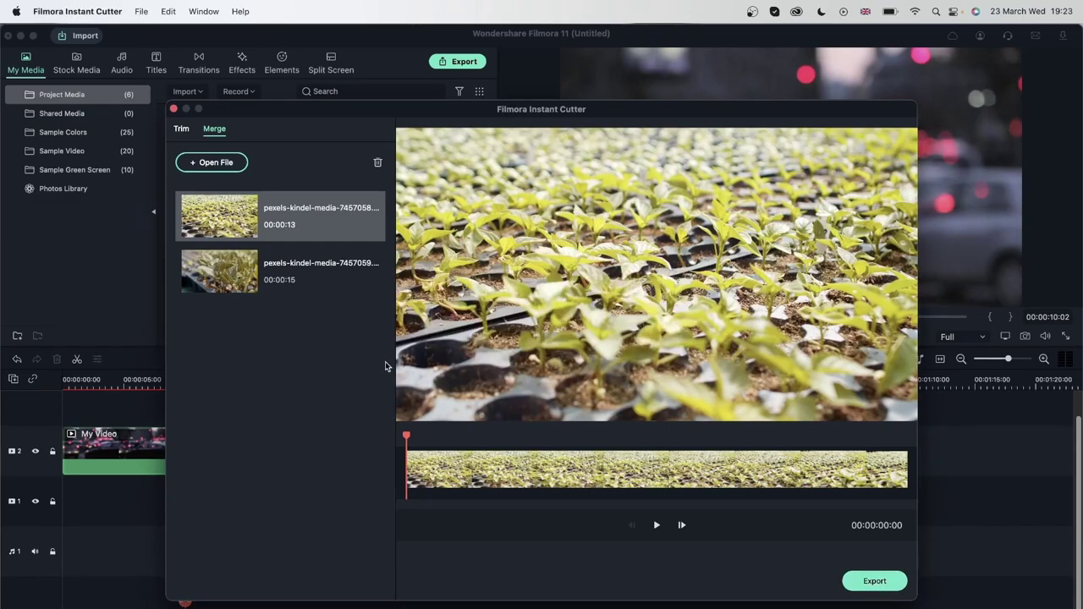
Export the merged video again to the Desktop as plants 2 with the Upload to Filmora option.
left_click(856, 577)
left_click(484, 351)
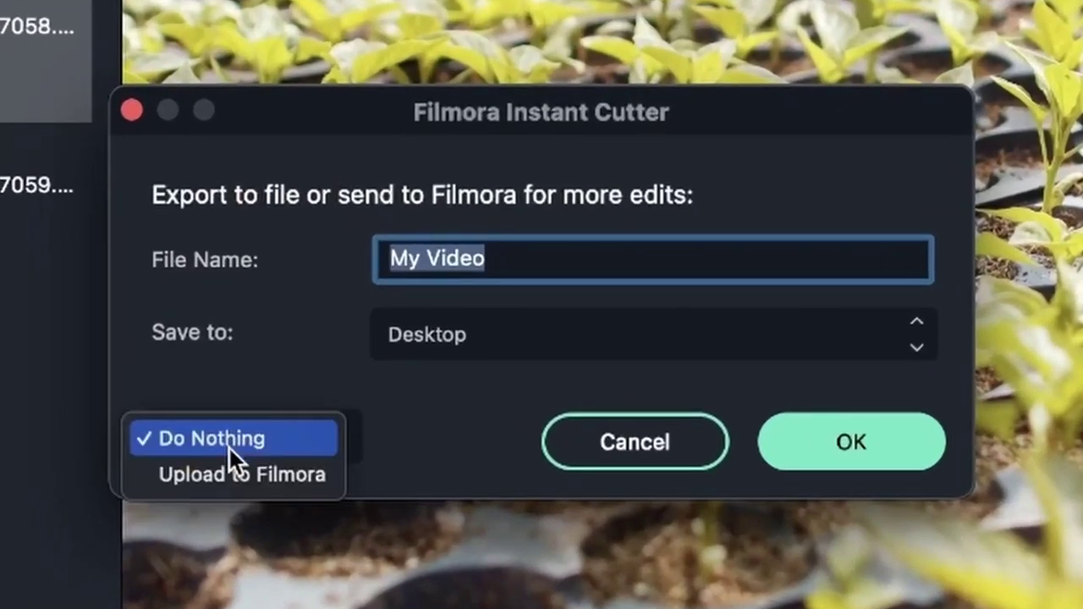
left_click(234, 476)
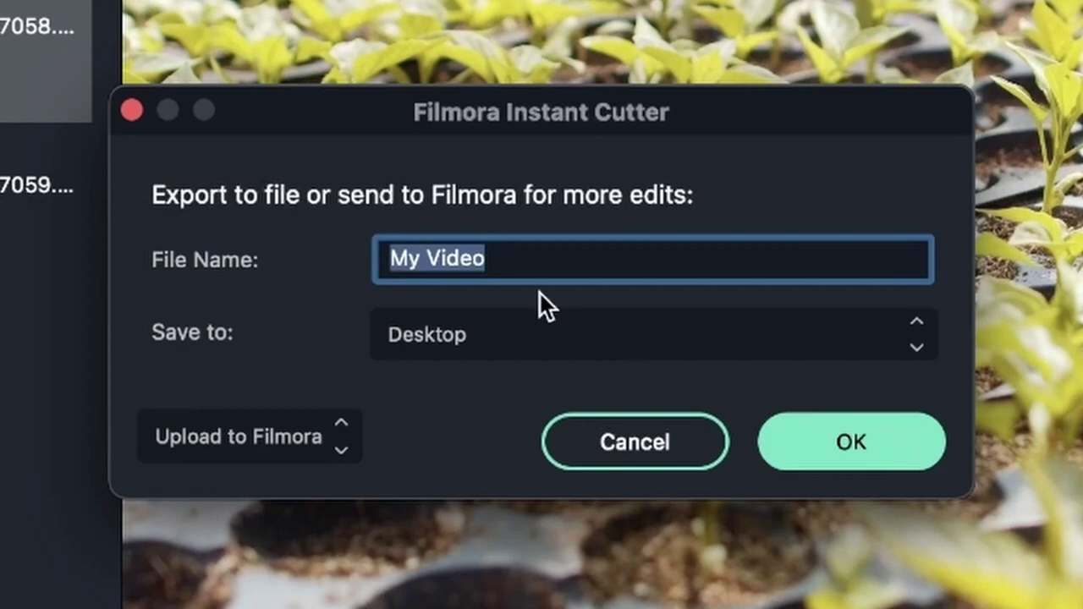
type("plants 2")
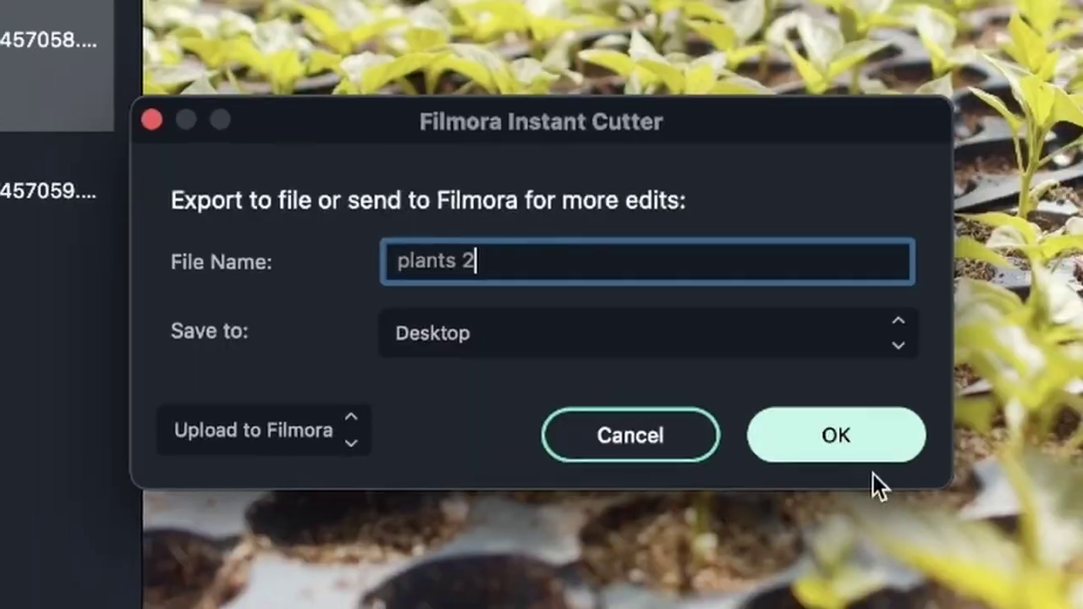
left_click(888, 461)
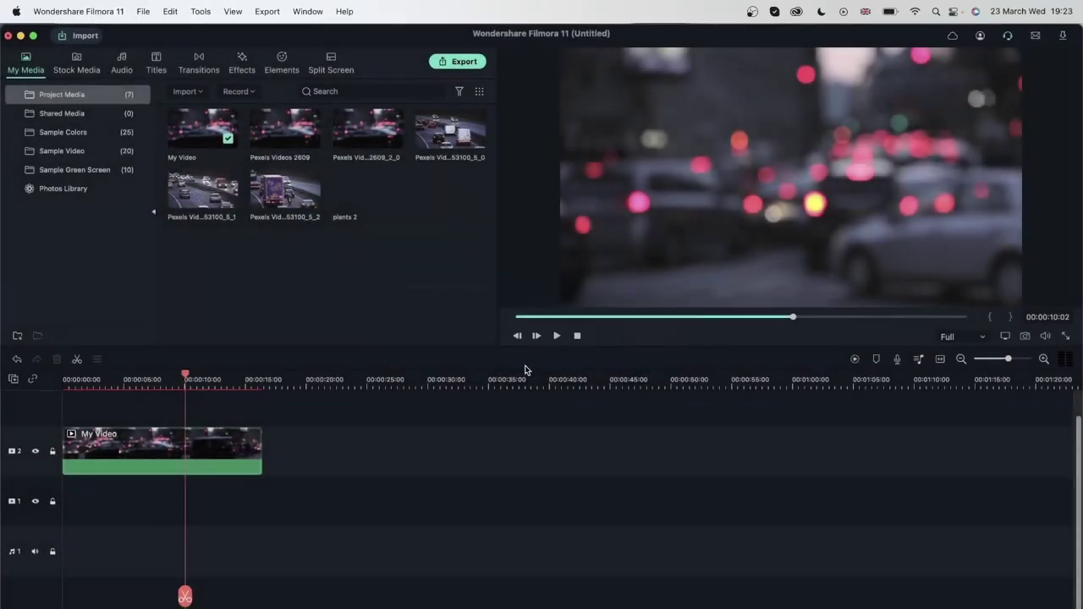
Place the plants 2 clip on track 2 after My Video, from about 00:00:18, and preview it.
left_click(364, 201)
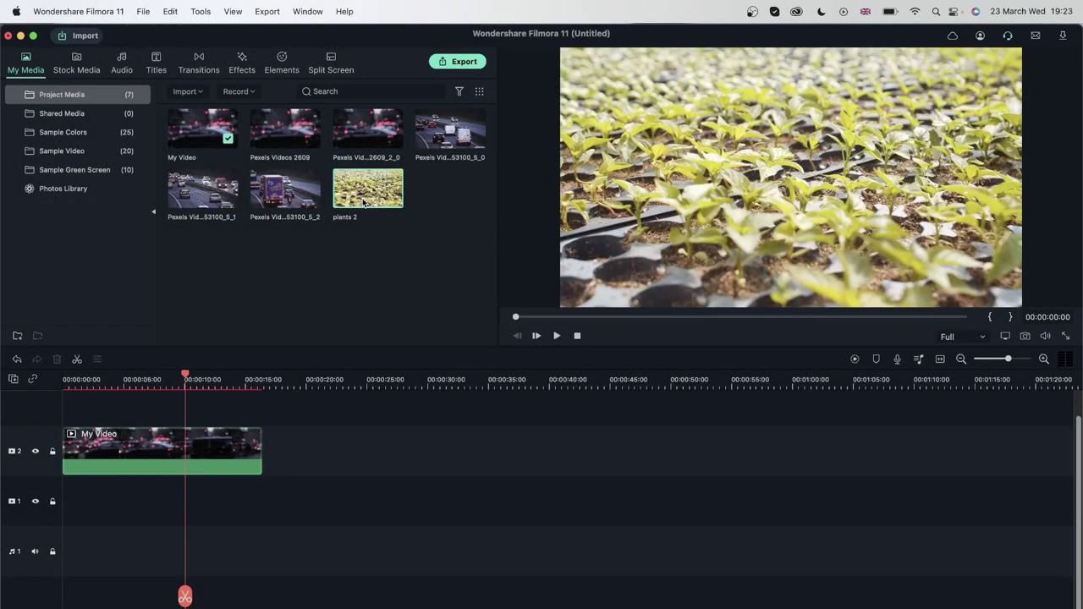
left_click_drag(360, 197, 566, 401)
left_click(288, 377)
Delete both clips from the timeline and remove the videos folder and the loose image from the project media.
left_click_drag(725, 516, 18, 428)
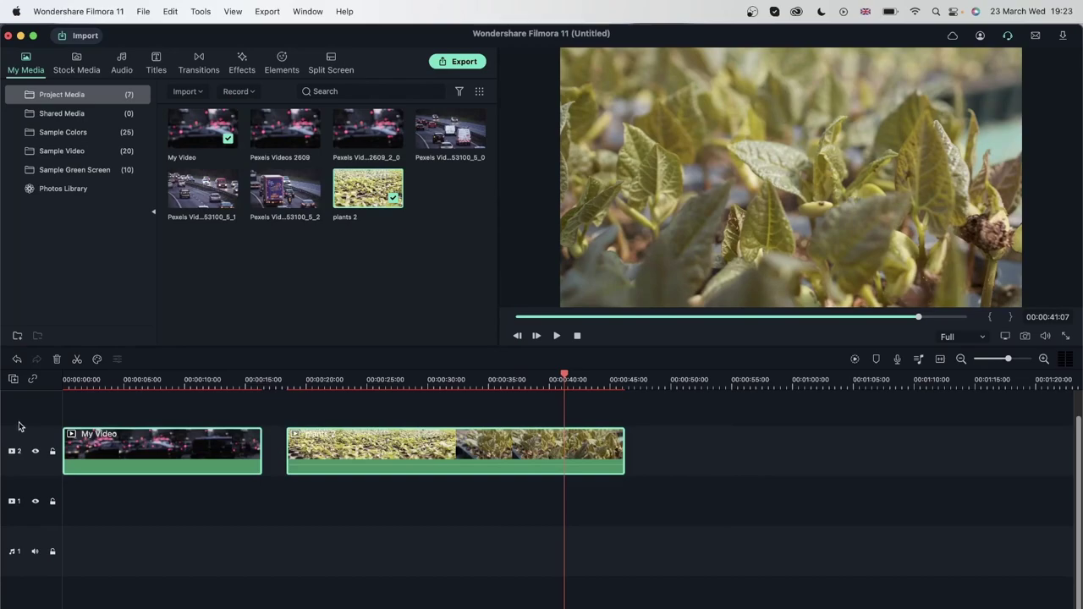
key("Delete")
left_click_drag(449, 263, 121, 114)
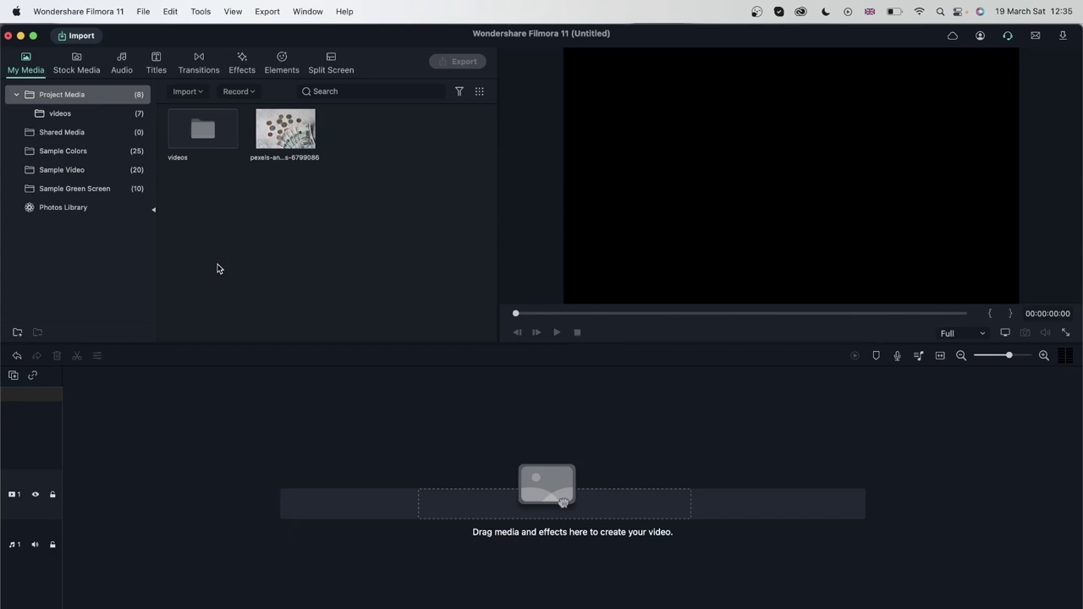
left_click_drag(402, 225, 199, 127)
right_click(195, 141)
left_click(361, 257)
key("Delete")
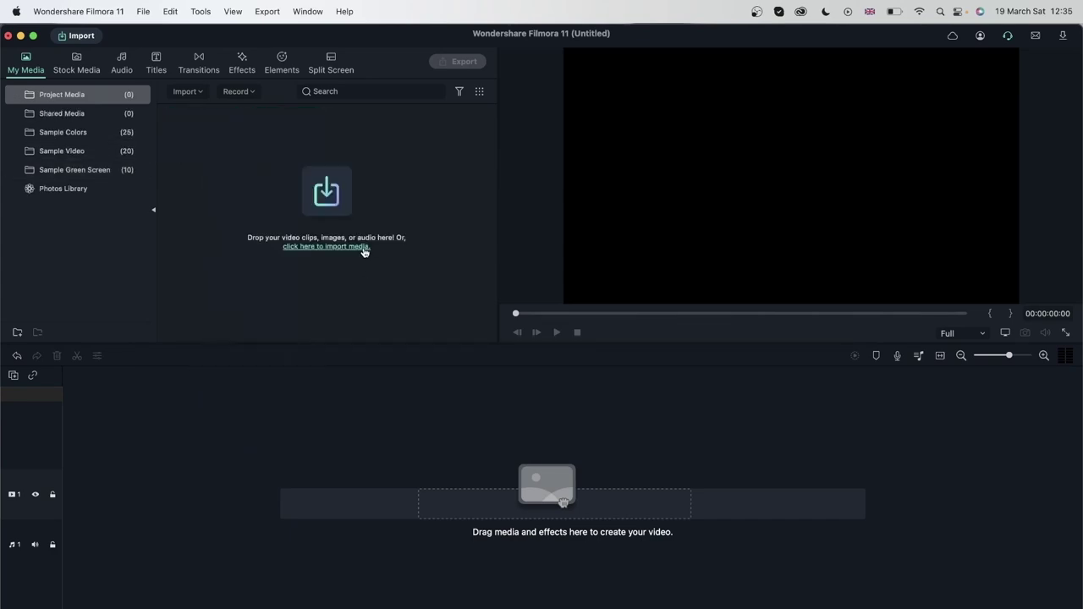
Import all seven media files from the videos folder into the empty project media.
left_click(288, 247)
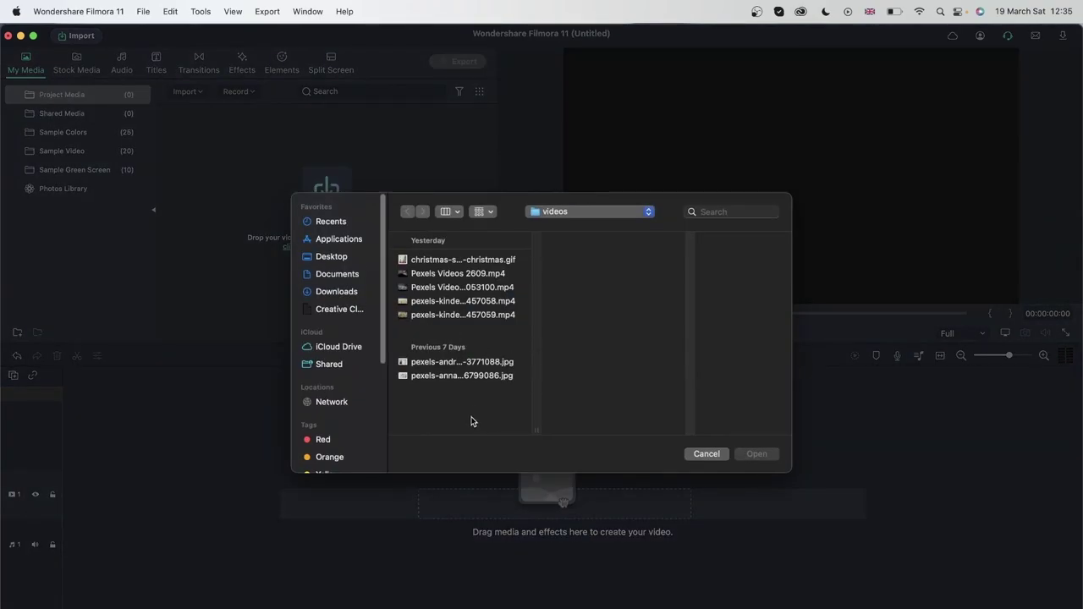
key("super+a")
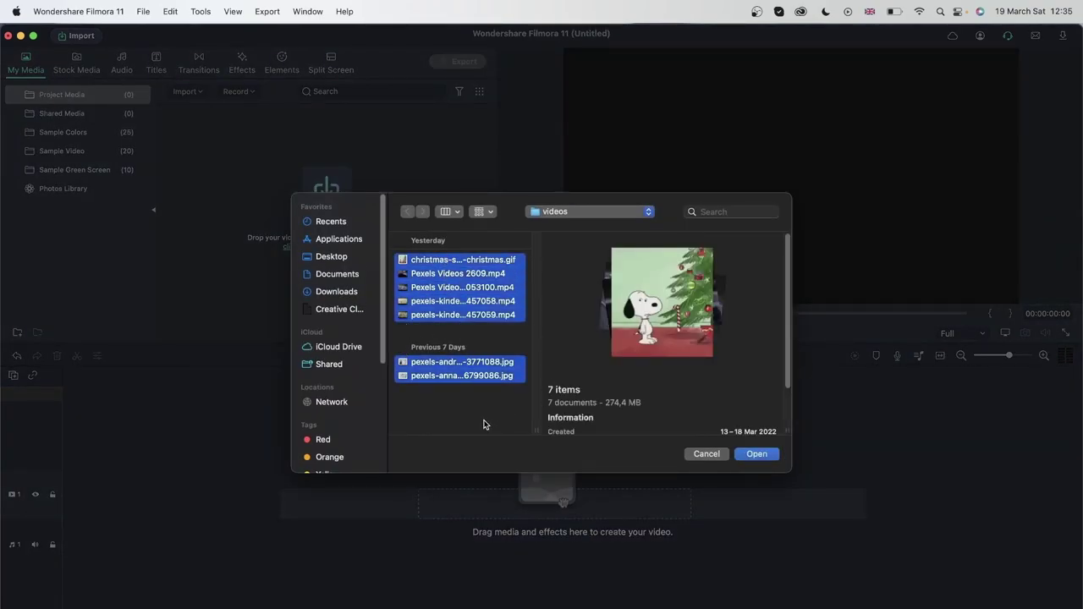
left_click(756, 454)
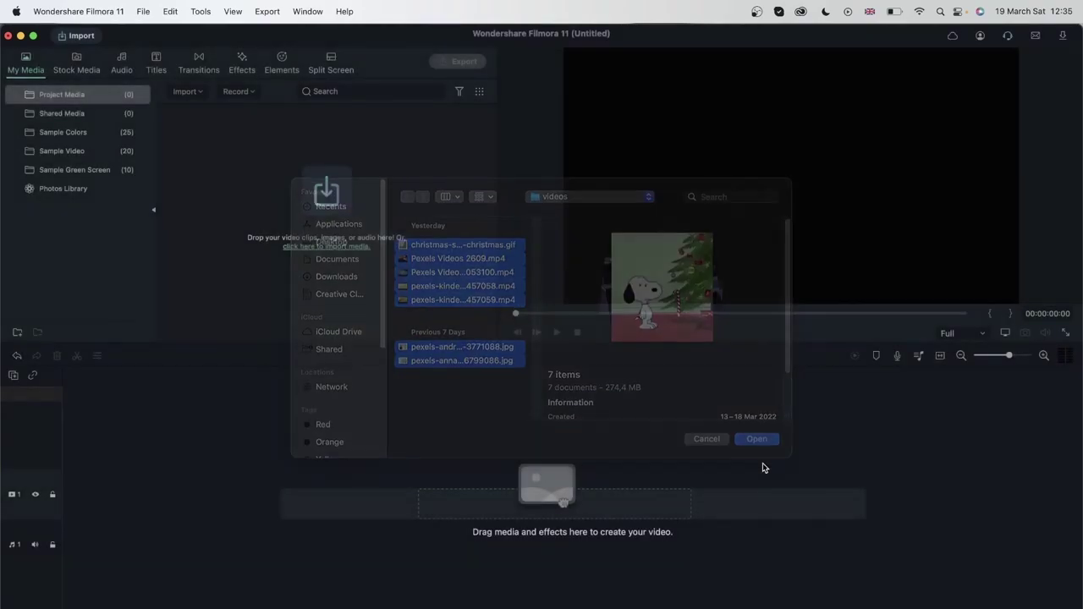
Select all the imported media, clear the selection, and preview the pexels-kindel-media-7457058 and 7457059 clips.
key("super+a")
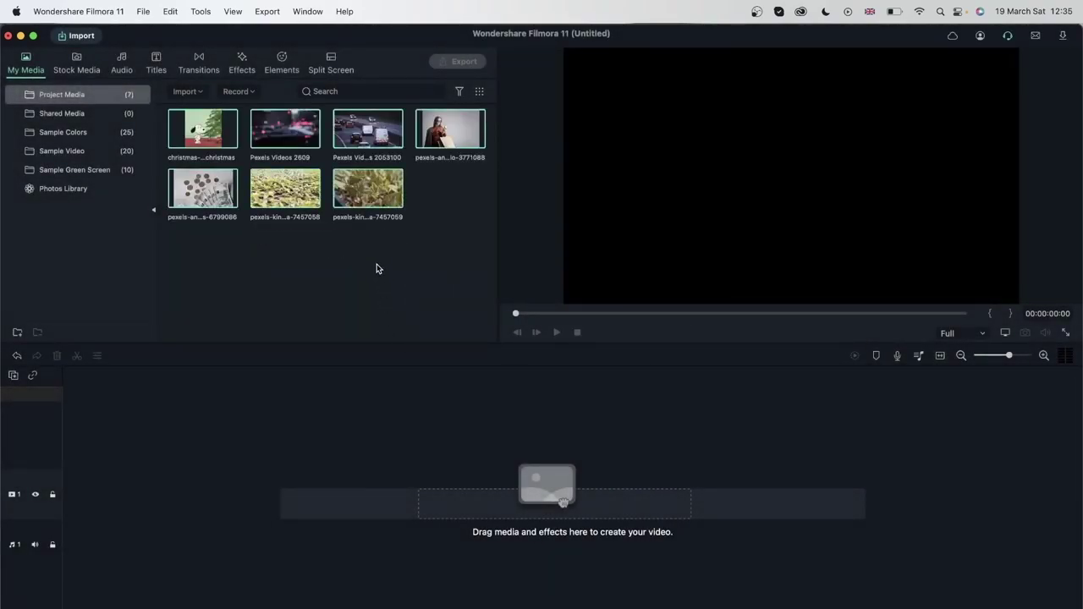
left_click(273, 291)
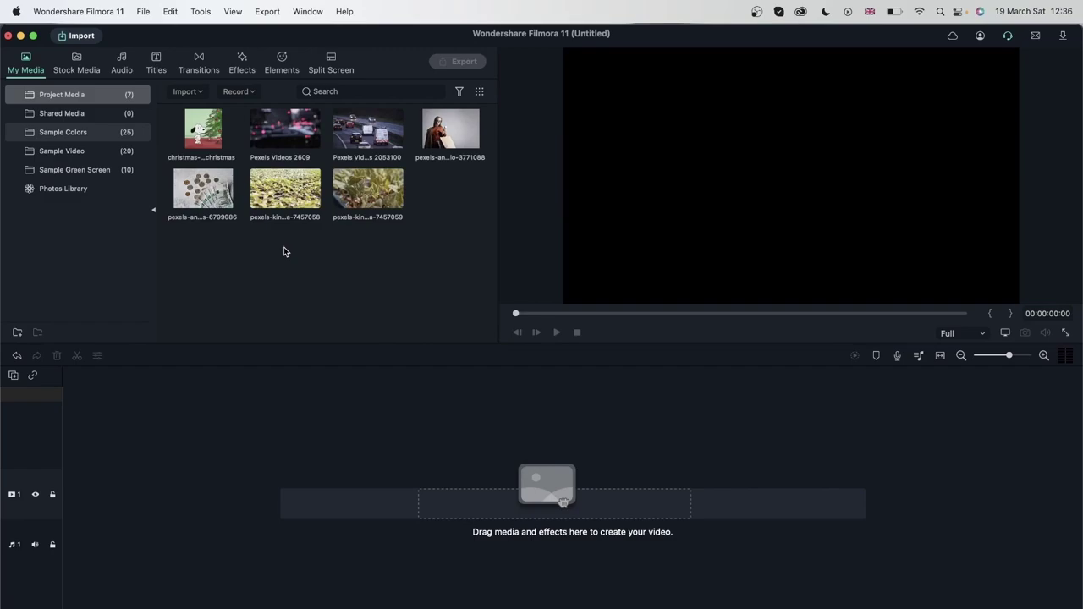
mouse_move(287, 191)
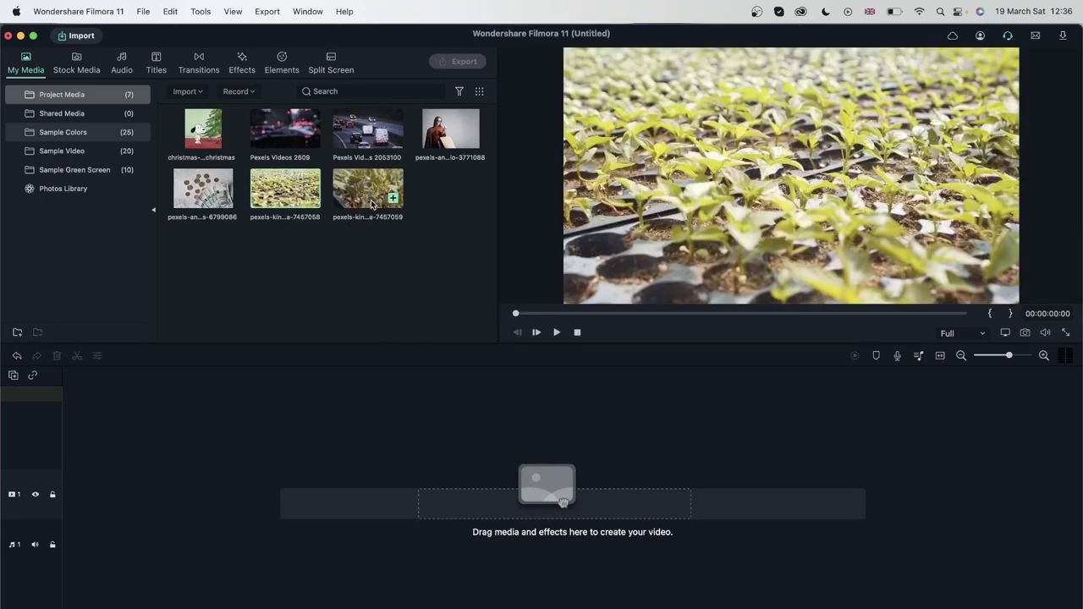
left_click(372, 203)
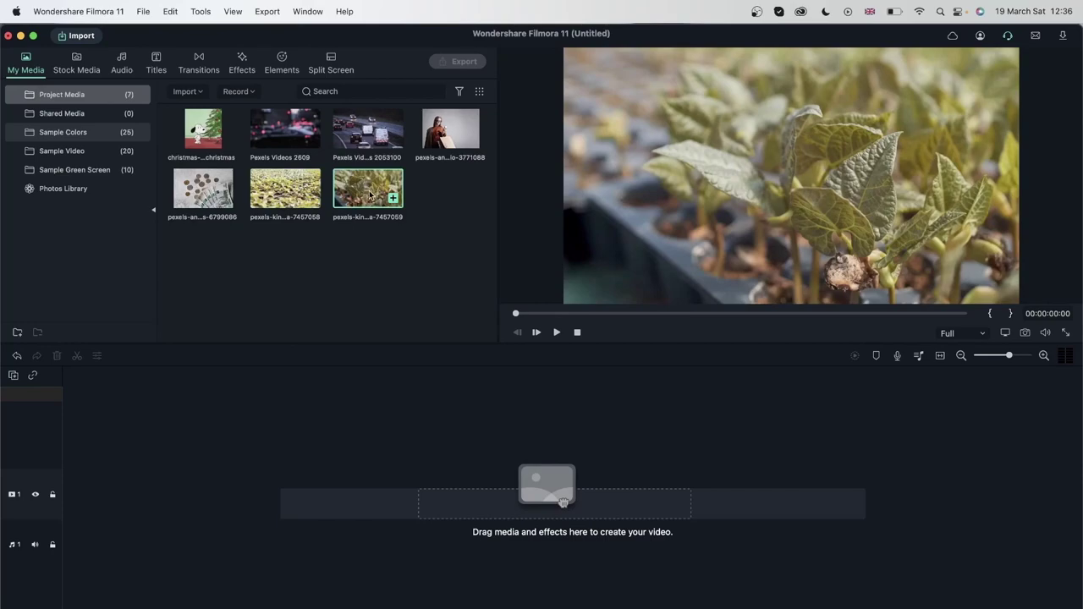
Preview the Pexels Videos 2053100 and Pexels Videos 2609 car clips and clear the media selection.
left_click(351, 137)
left_click(286, 138)
left_click(317, 265)
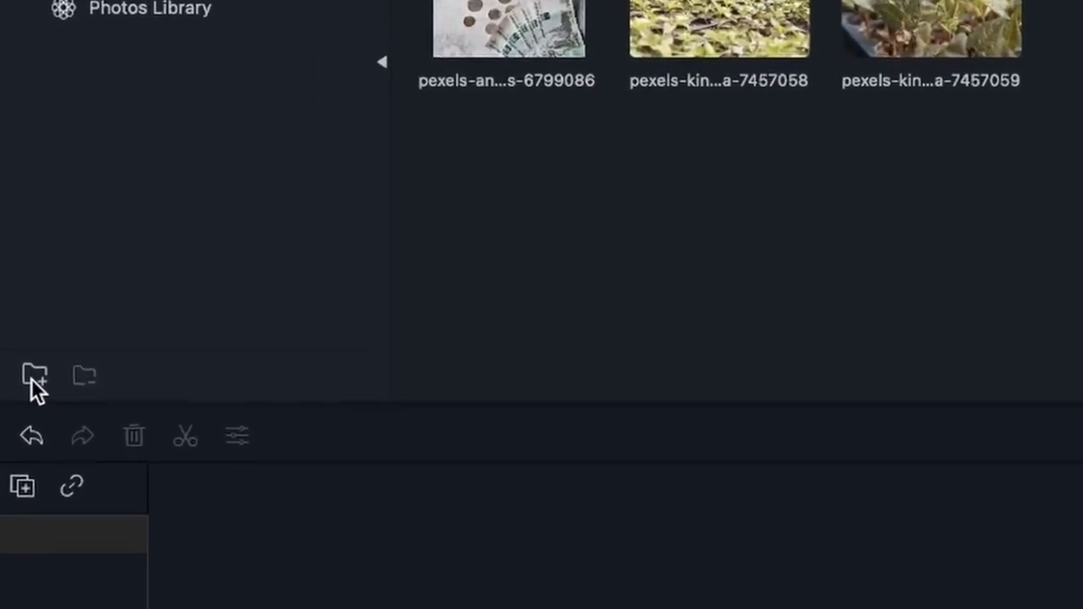
Create a folder named cars inside Project Media.
left_click(22, 344)
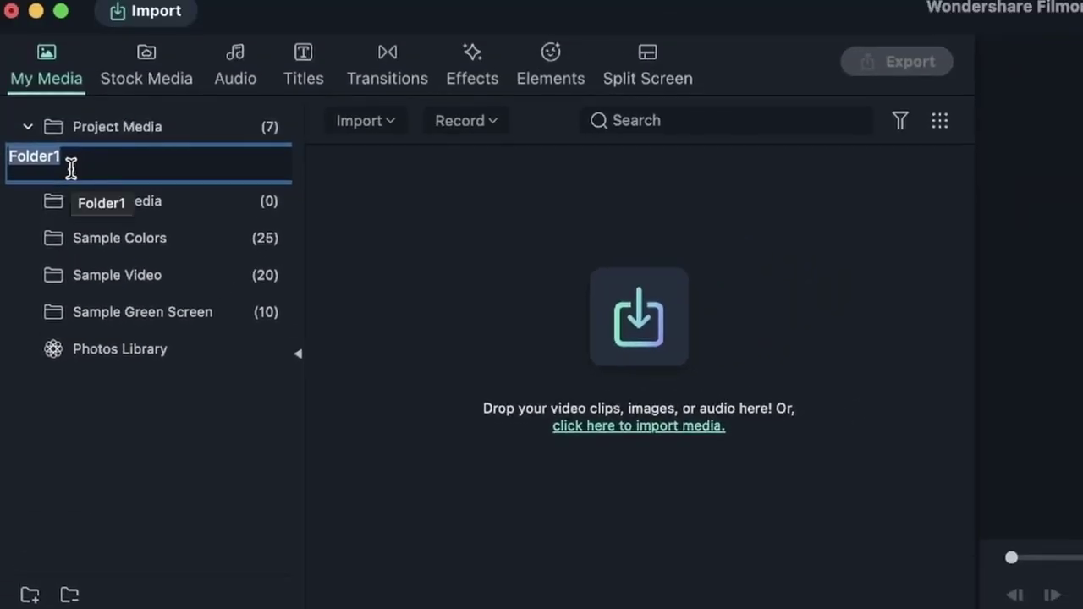
type("cars")
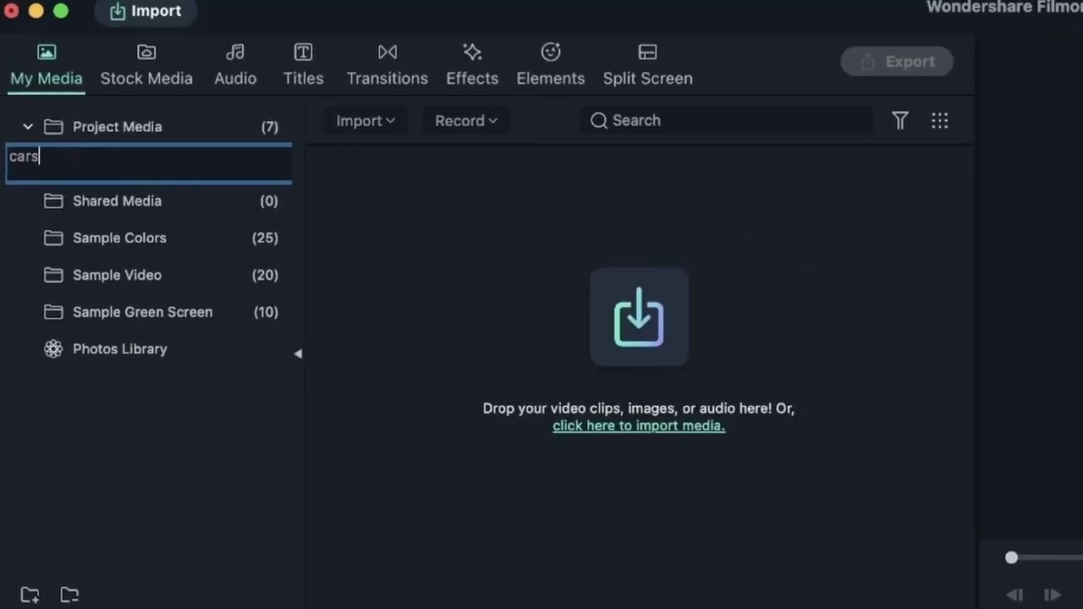
key("Return")
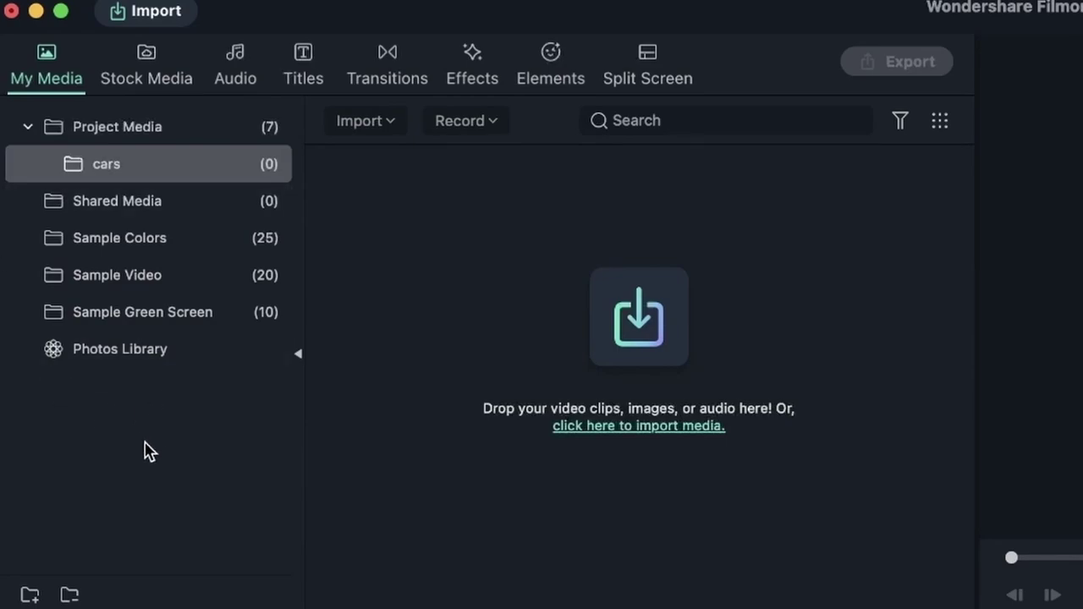
Create a subfolder named cars 2 inside the cars folder.
left_click(121, 141)
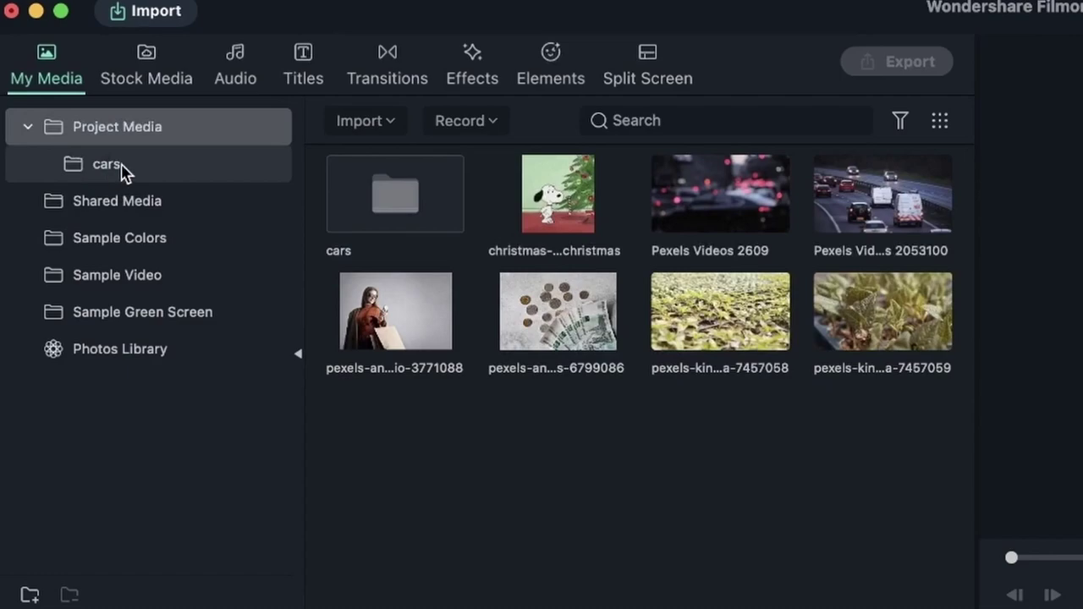
left_click(119, 166)
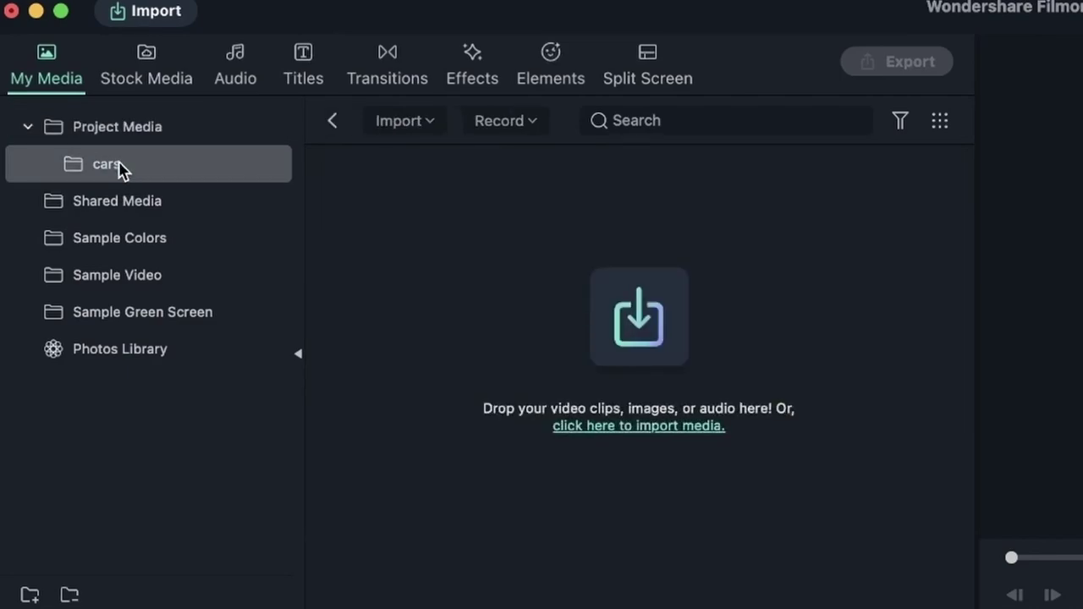
left_click(30, 595)
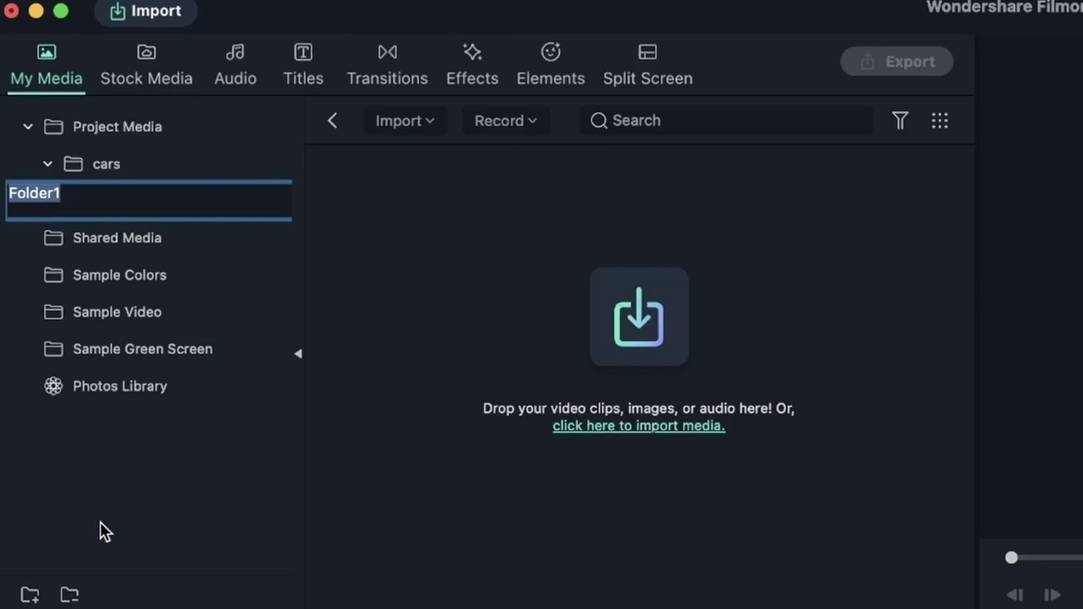
type("cars 2")
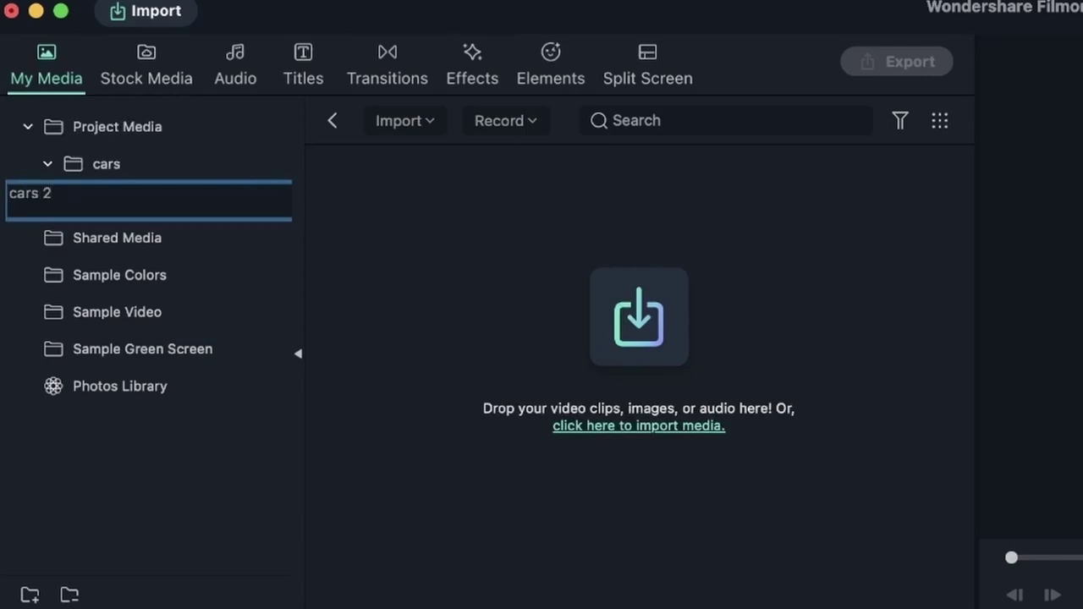
key("Return")
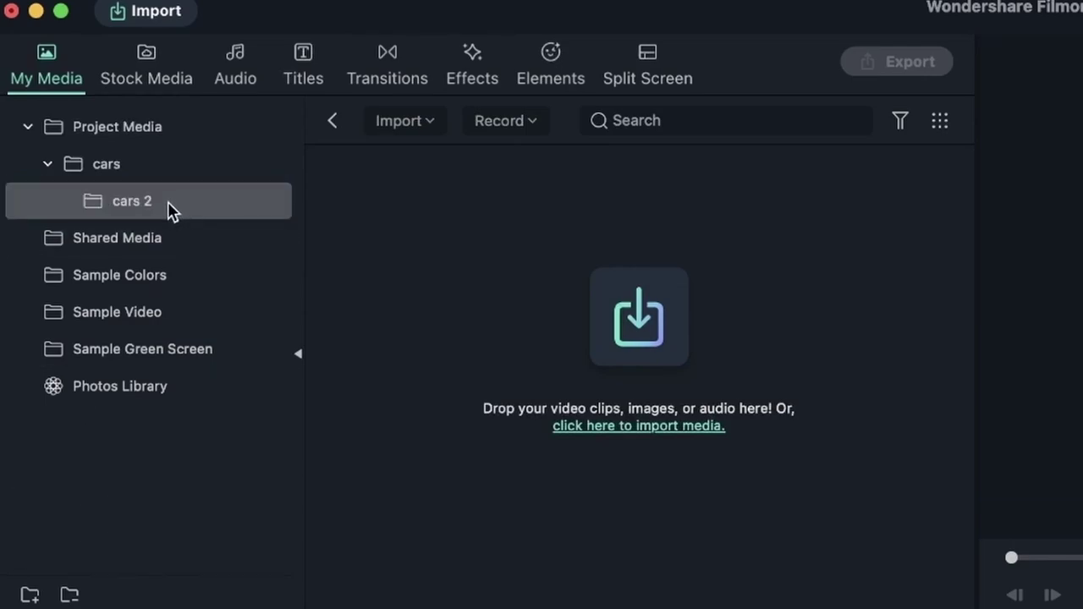
Collapse and expand the cars folder and view its contents.
double_click(141, 171)
left_click(49, 164)
left_click(52, 171)
double_click(165, 170)
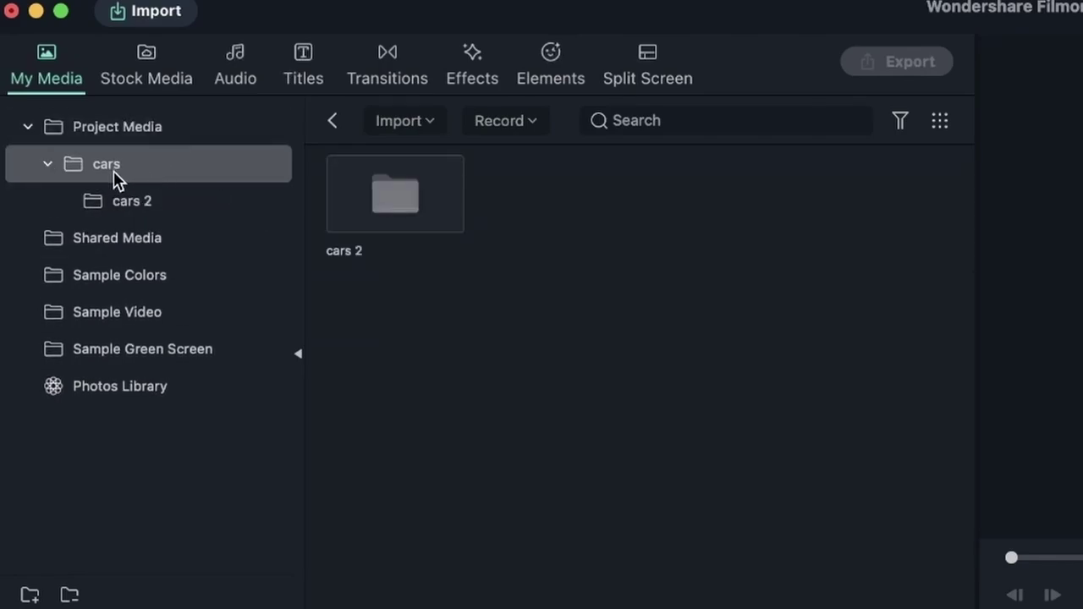
Create a second folder named sprouts directly under Project Media.
double_click(108, 140)
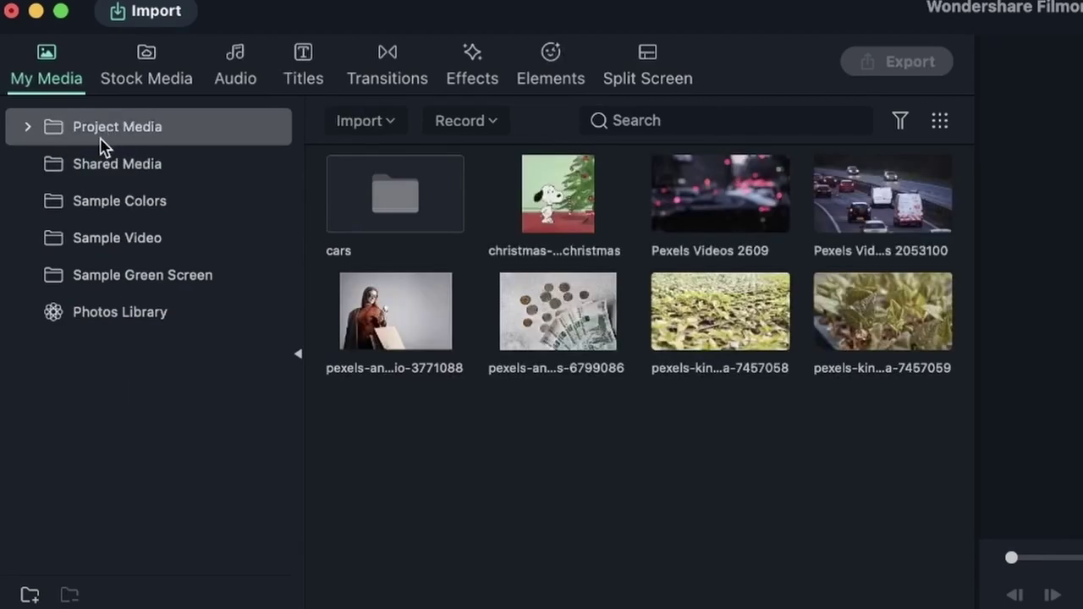
left_click(30, 595)
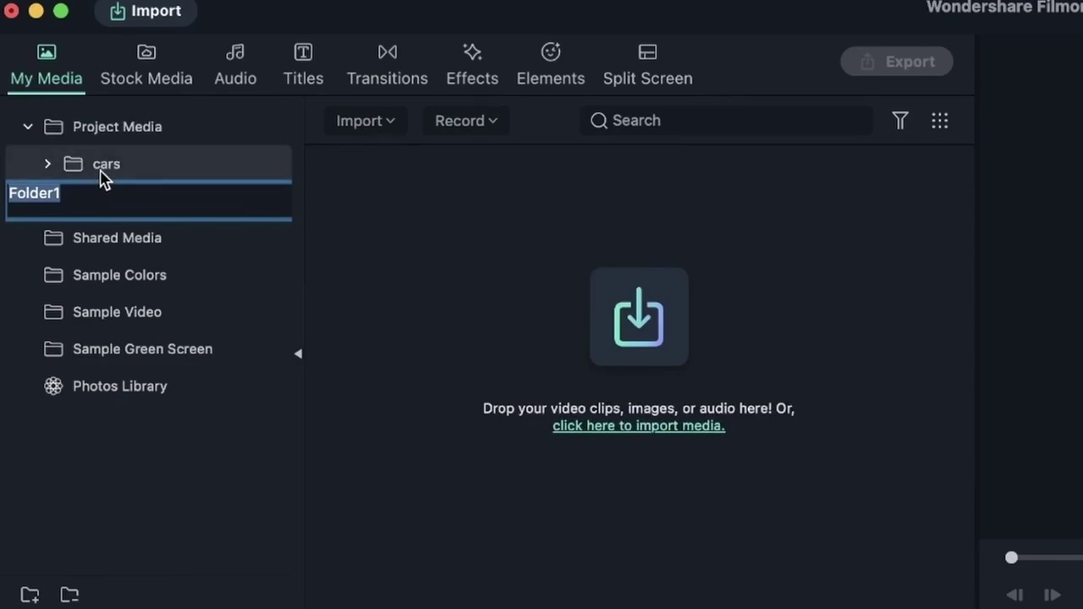
type("sp")
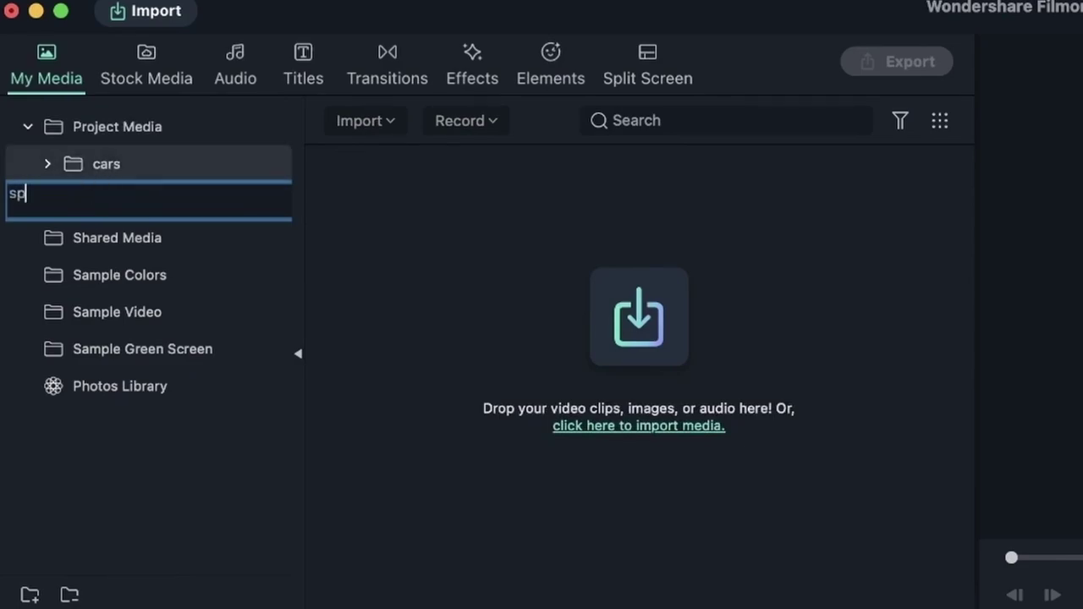
type("routs")
key("Return")
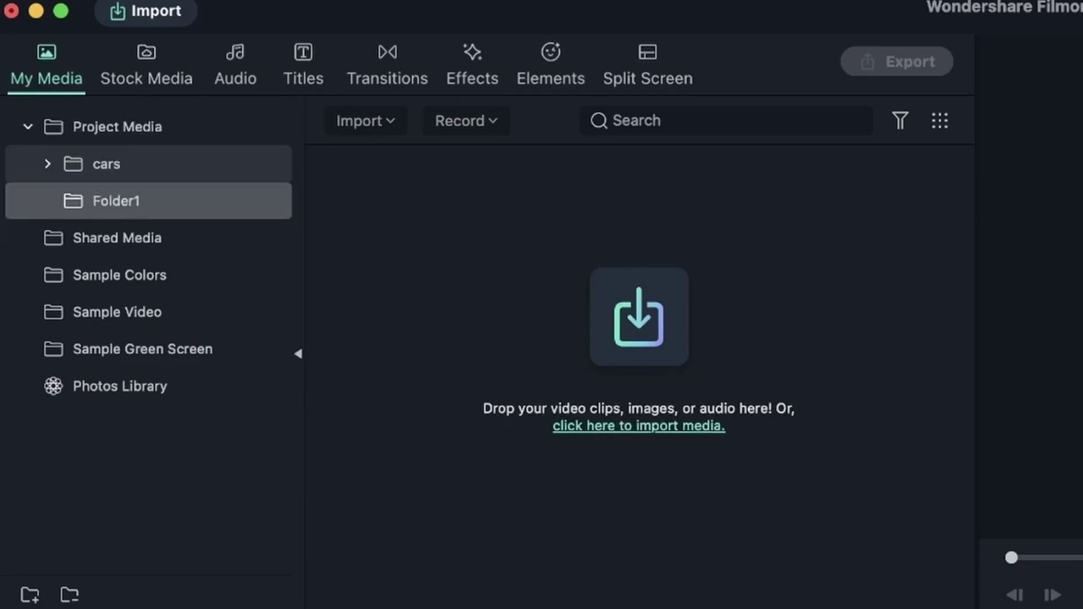
Create a third folder named shopping directly under Project Media.
left_click(29, 127)
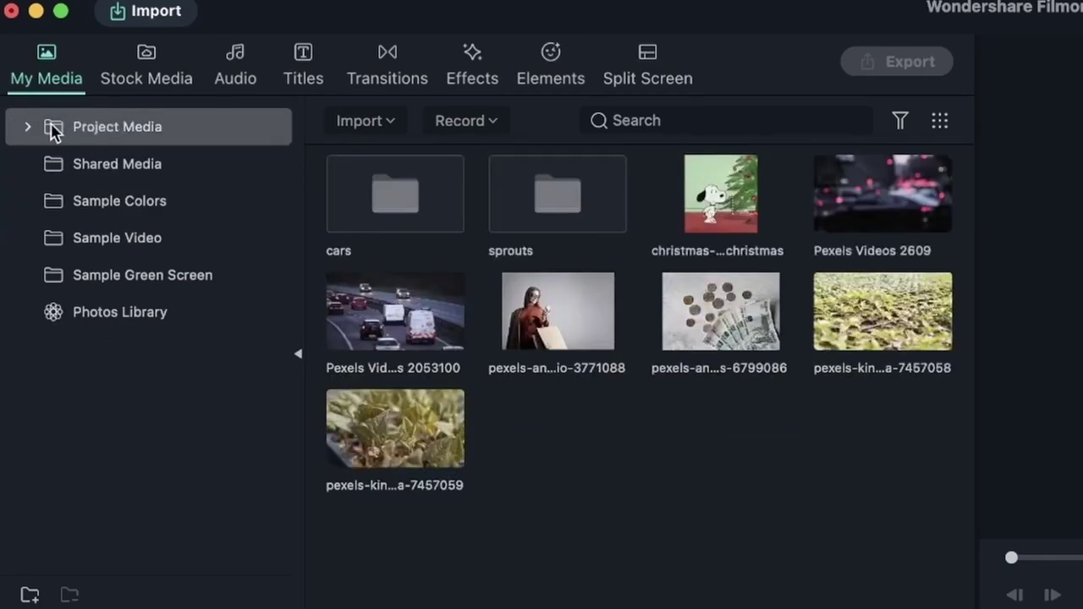
left_click(31, 596)
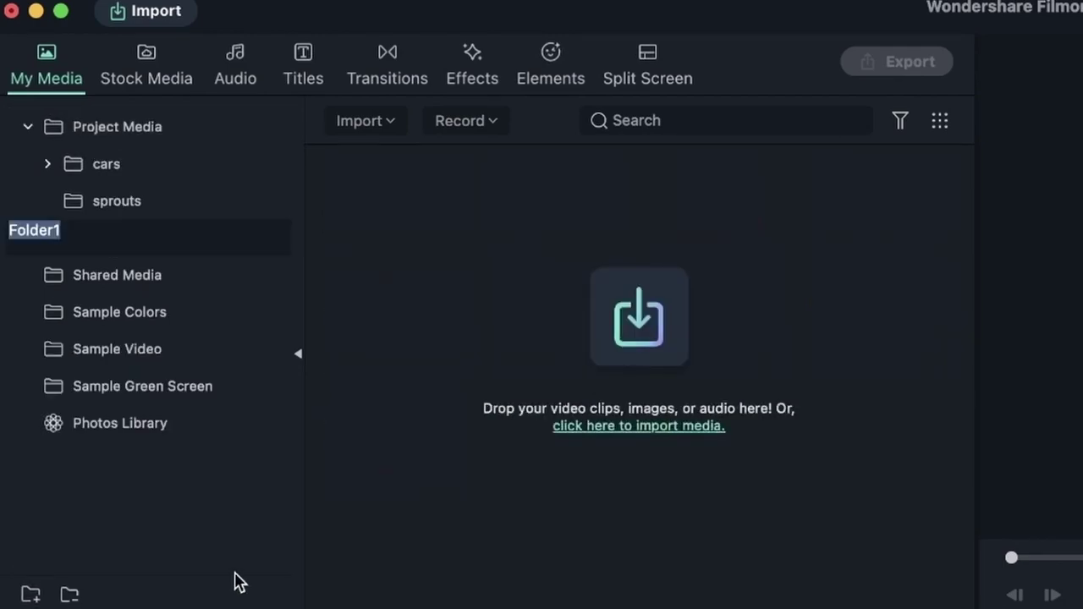
type("shopping")
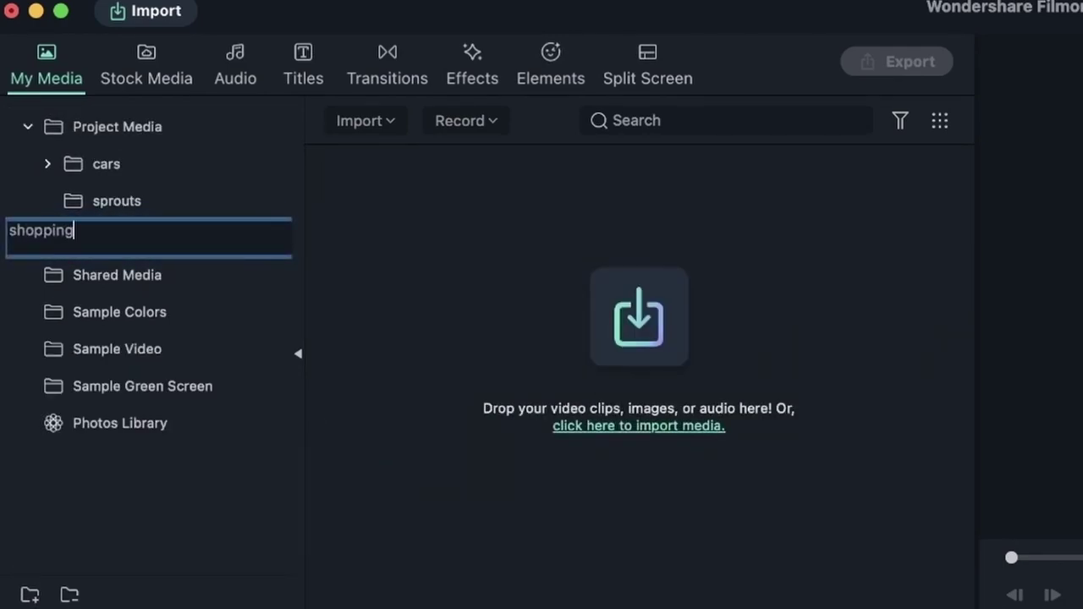
key("Return")
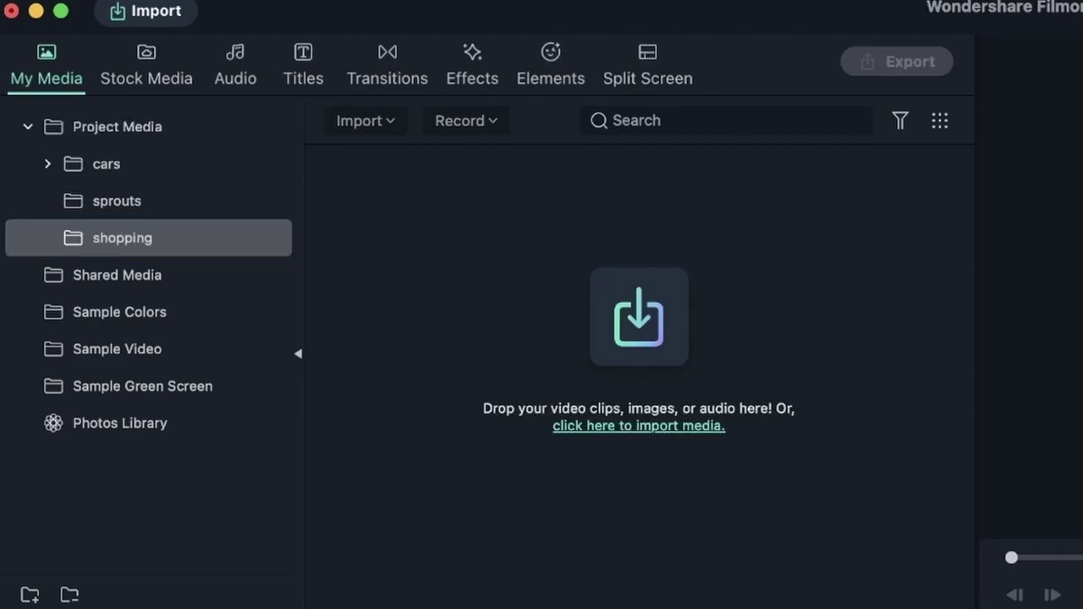
Review the Project Media folder structure by opening the new folders and collapsing and expanding their tree.
left_click(47, 166)
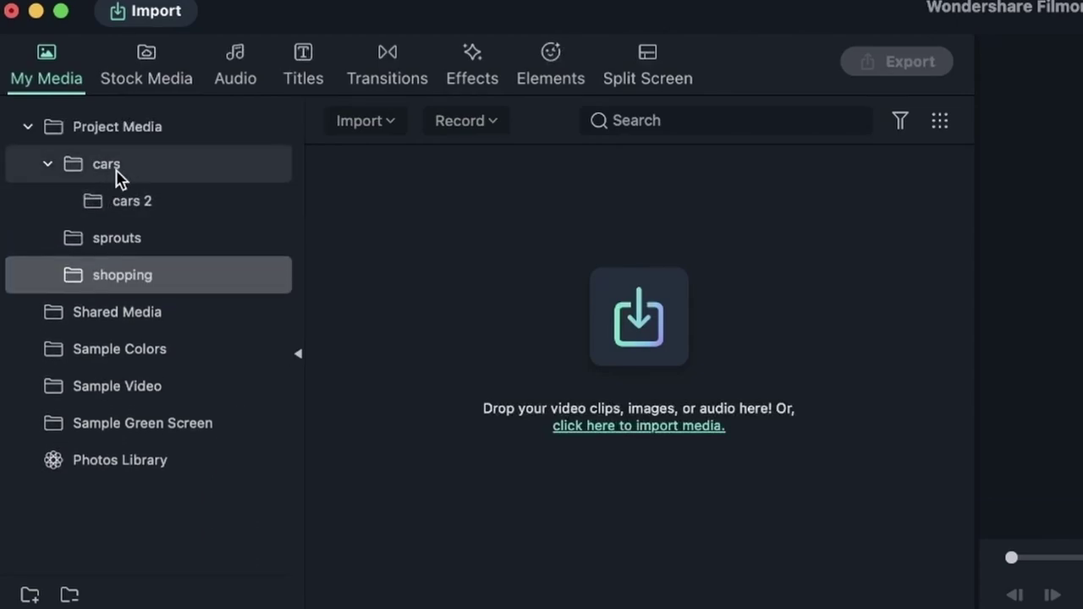
left_click(127, 242)
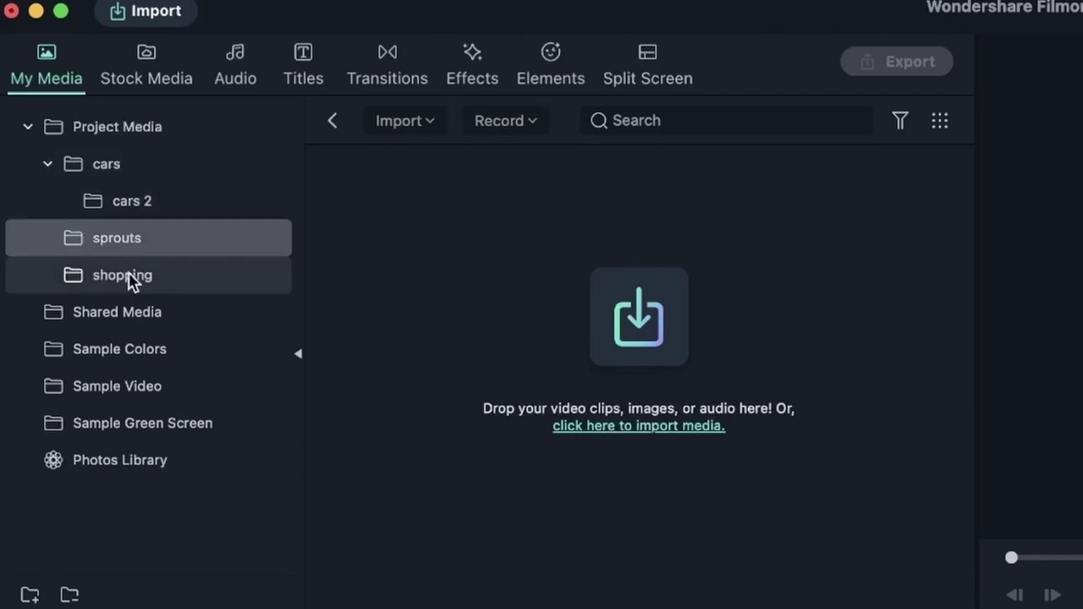
left_click_drag(128, 279, 81, 137)
left_click(29, 129)
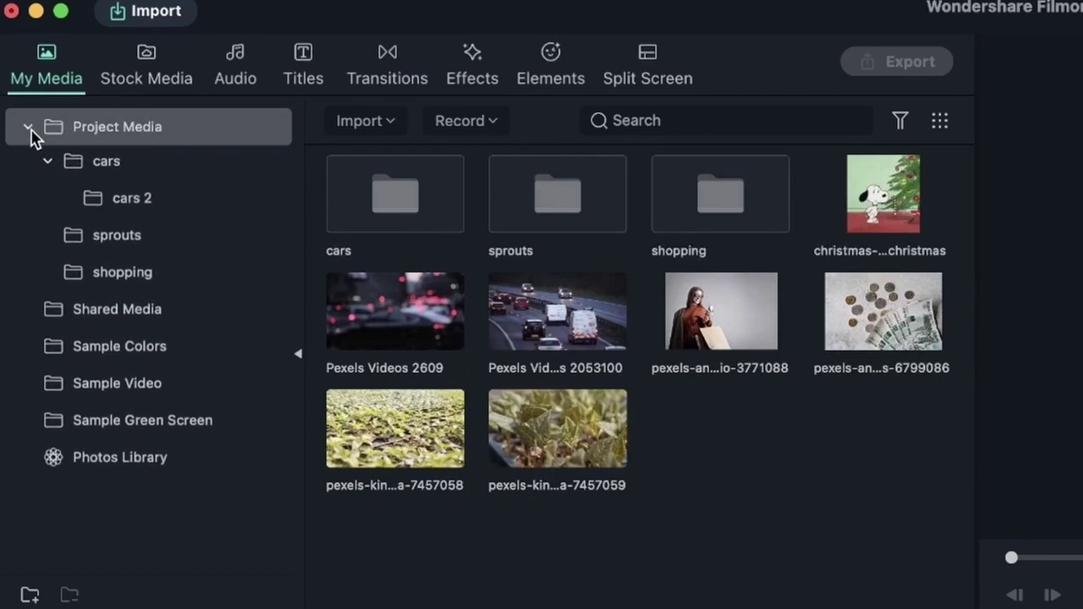
left_click(30, 128)
left_click(29, 129)
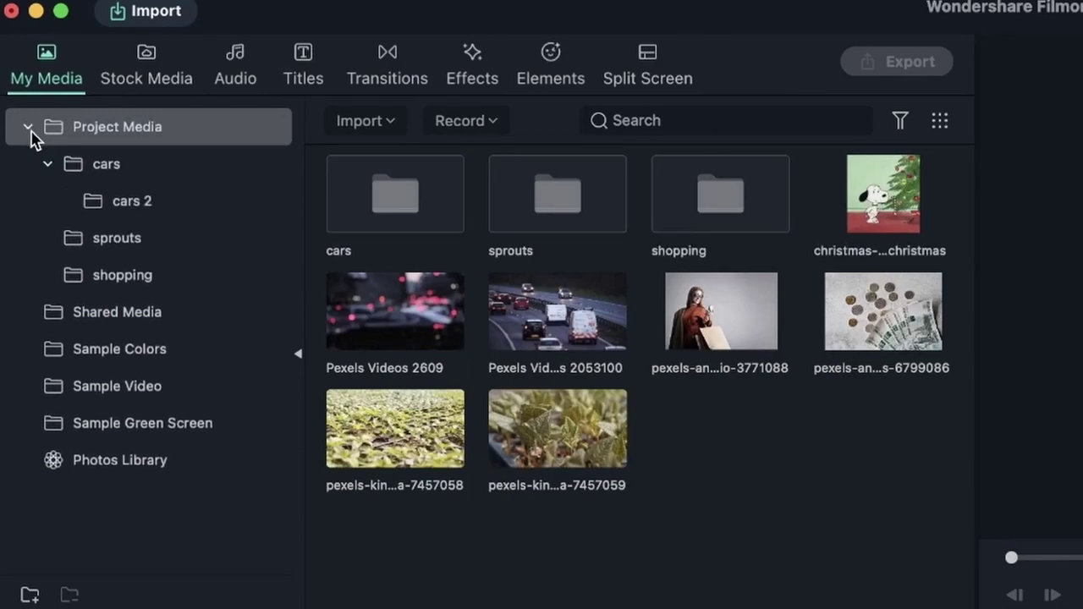
left_click(127, 165)
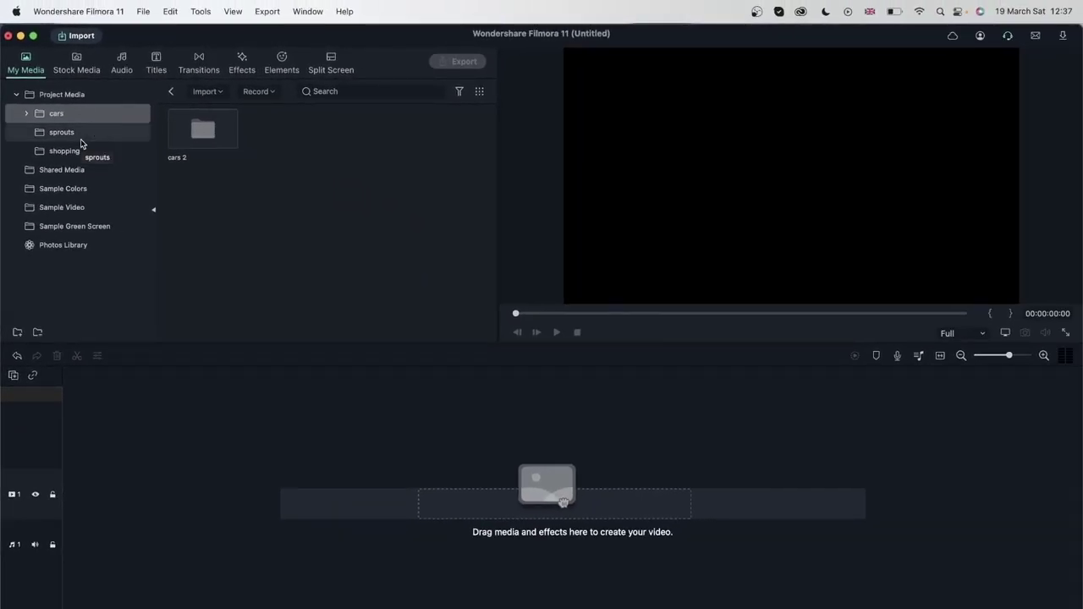
Import pexels-kindel-media-7457059.mp4 from the videos folder directly into the sprouts folder.
left_click(82, 137)
left_click(397, 236)
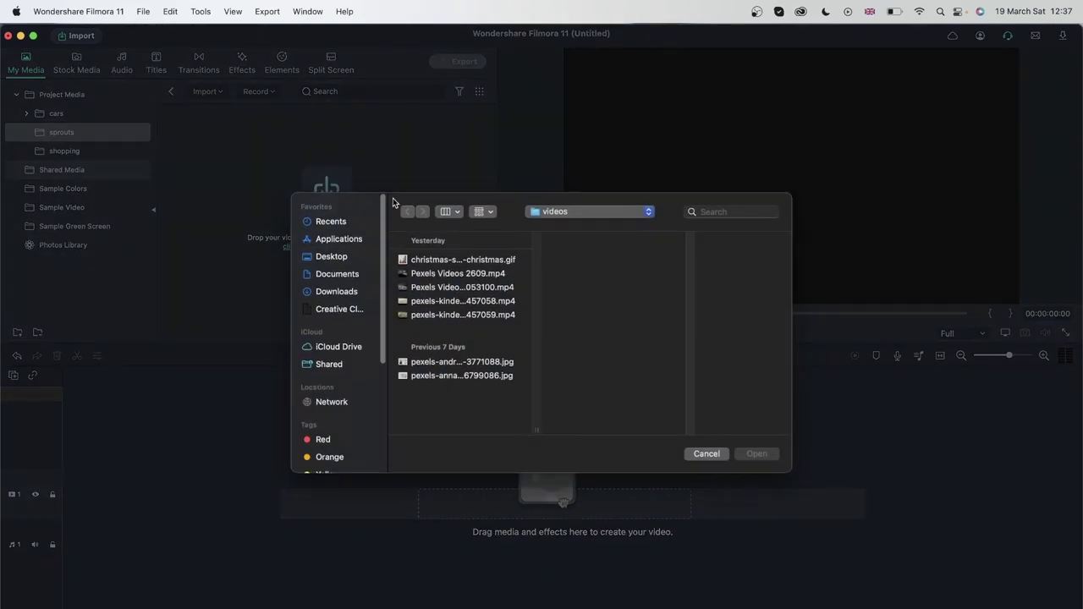
left_click(486, 316)
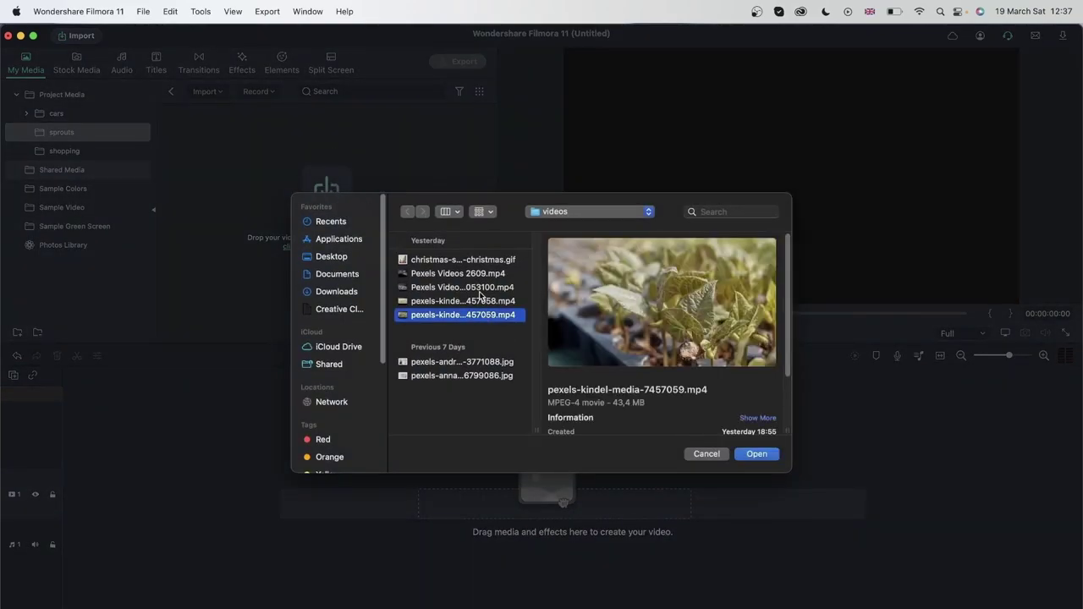
left_click(479, 302, "shift")
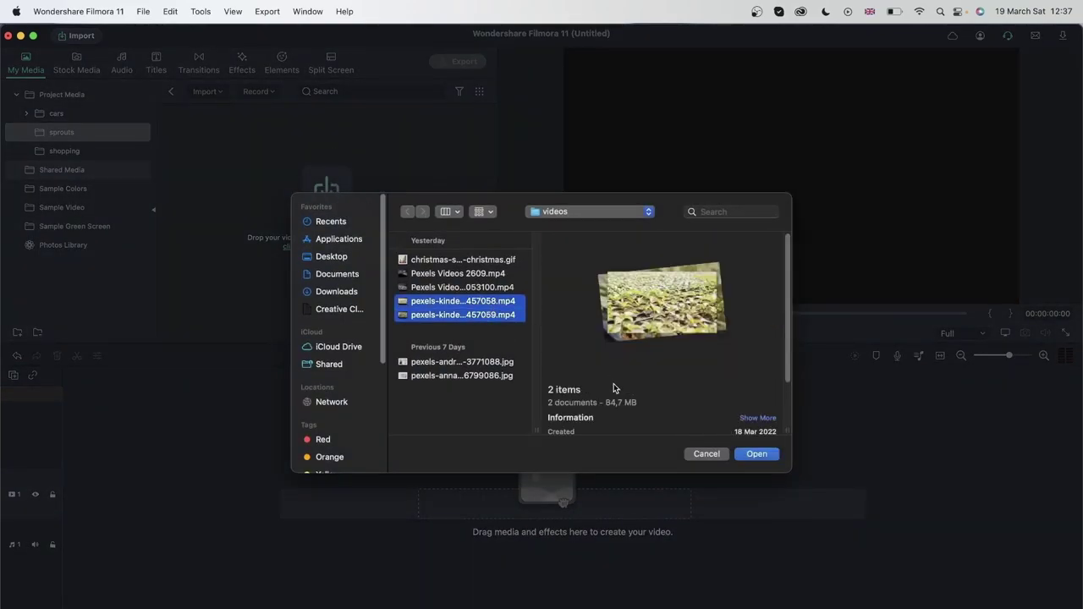
left_click(488, 317)
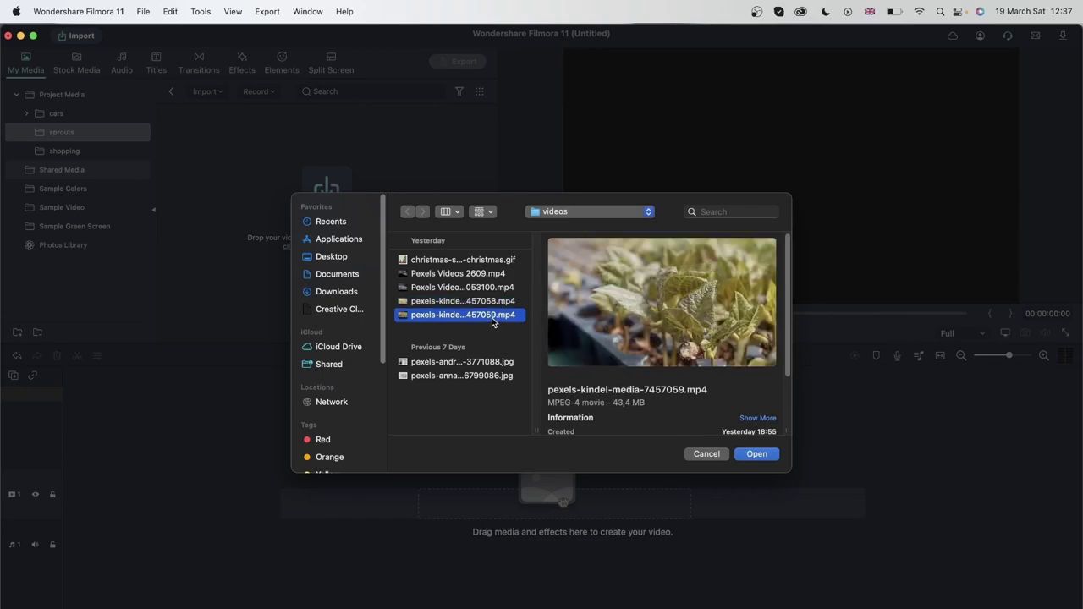
left_click(771, 456)
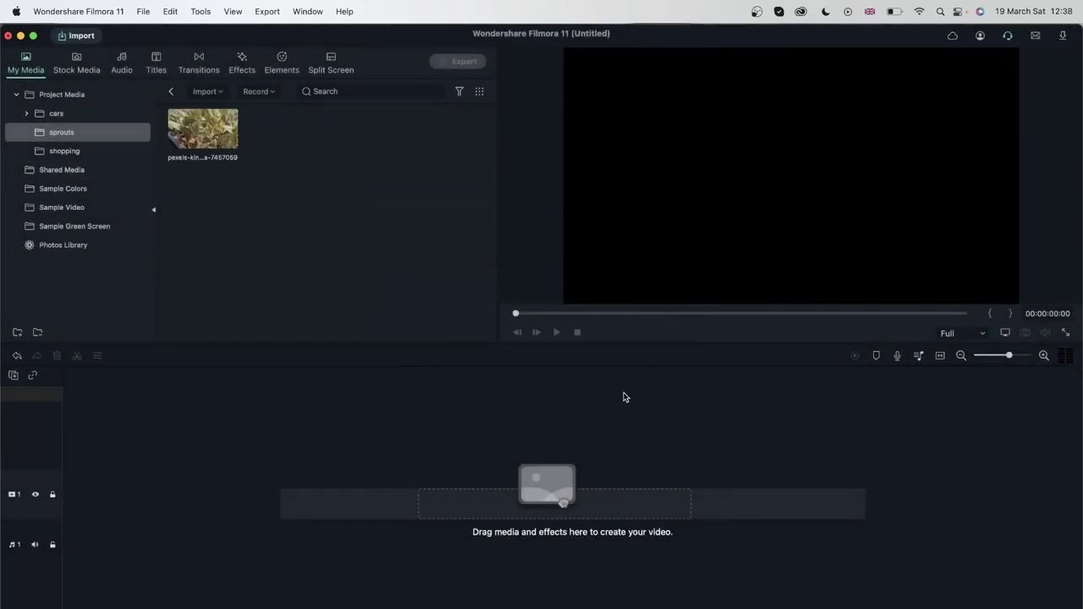
Move the pexels-kindel-media-7457058 clip from Project Media into the sprouts folder and open that folder.
left_click(66, 96)
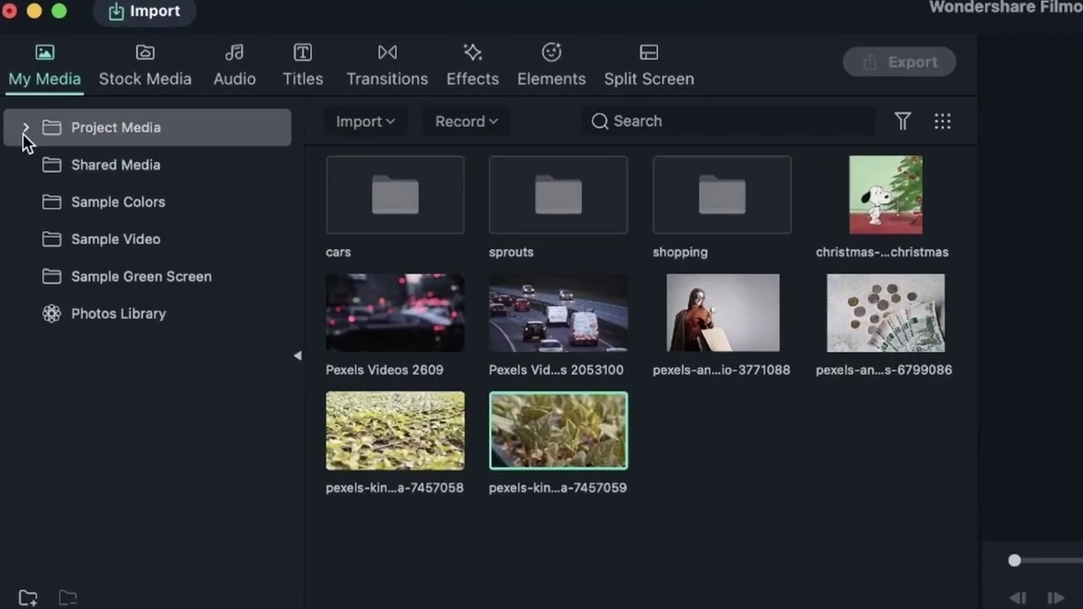
left_click(20, 119)
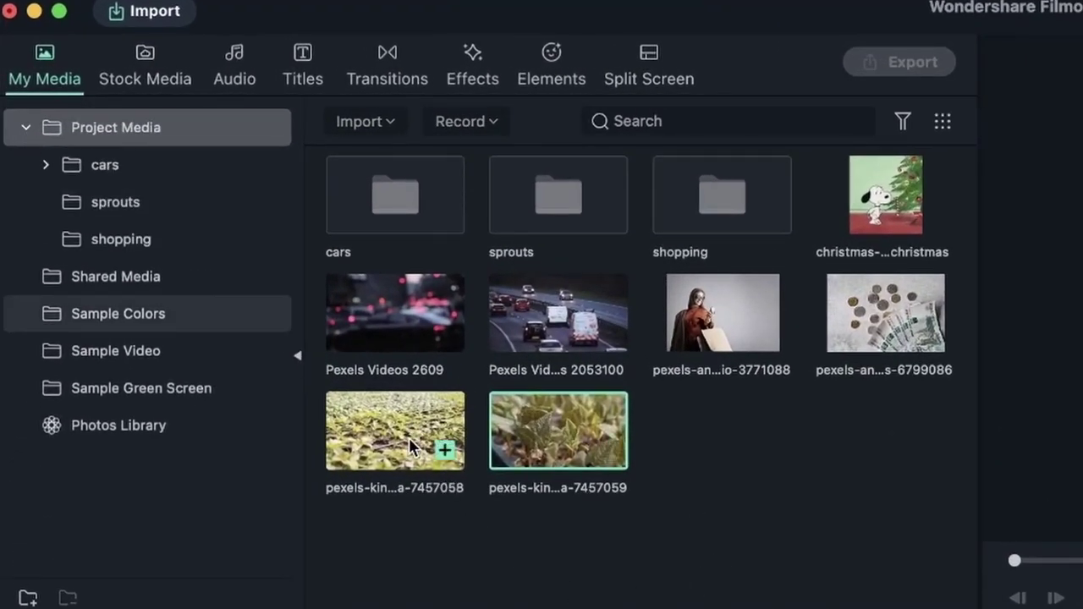
left_click_drag(385, 449, 118, 209)
left_click(119, 210)
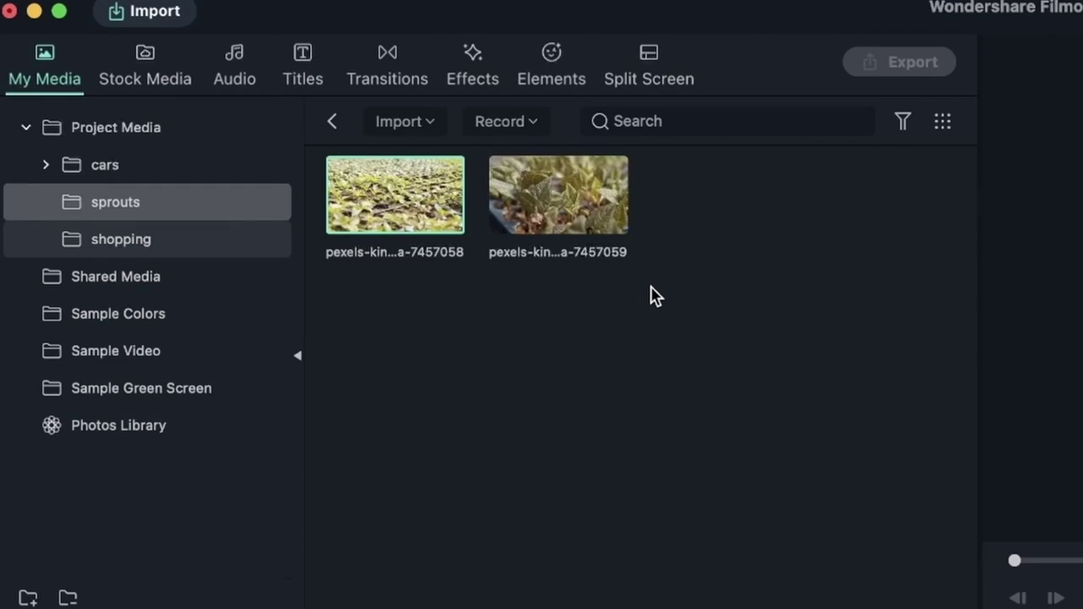
Move the Pexels Videos 2609 and Pexels Videos 2053100 clips together from Project Media into the cars folder.
double_click(93, 136)
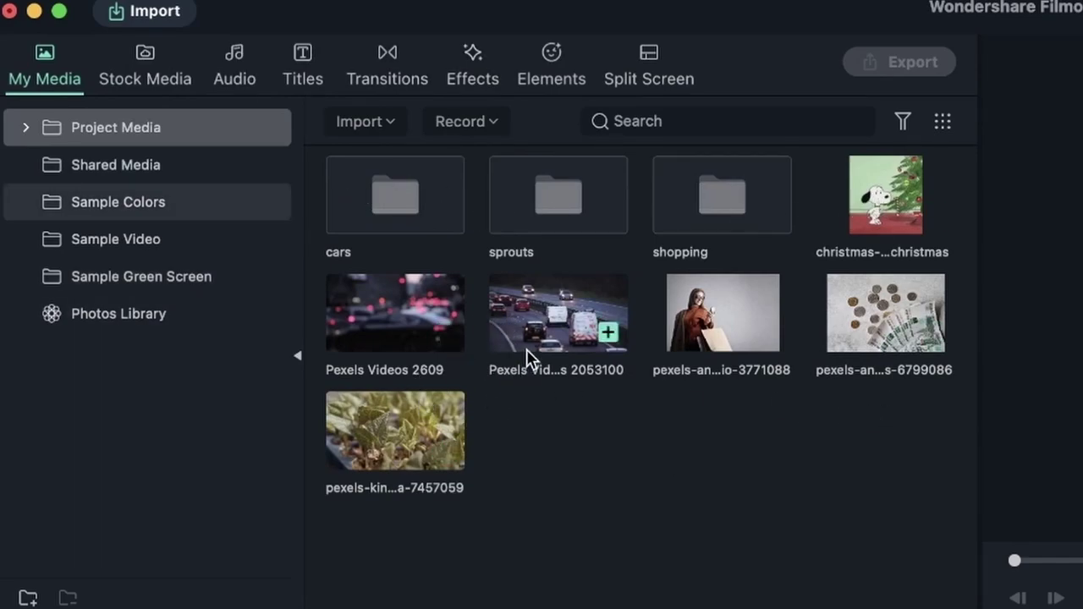
left_click(586, 308)
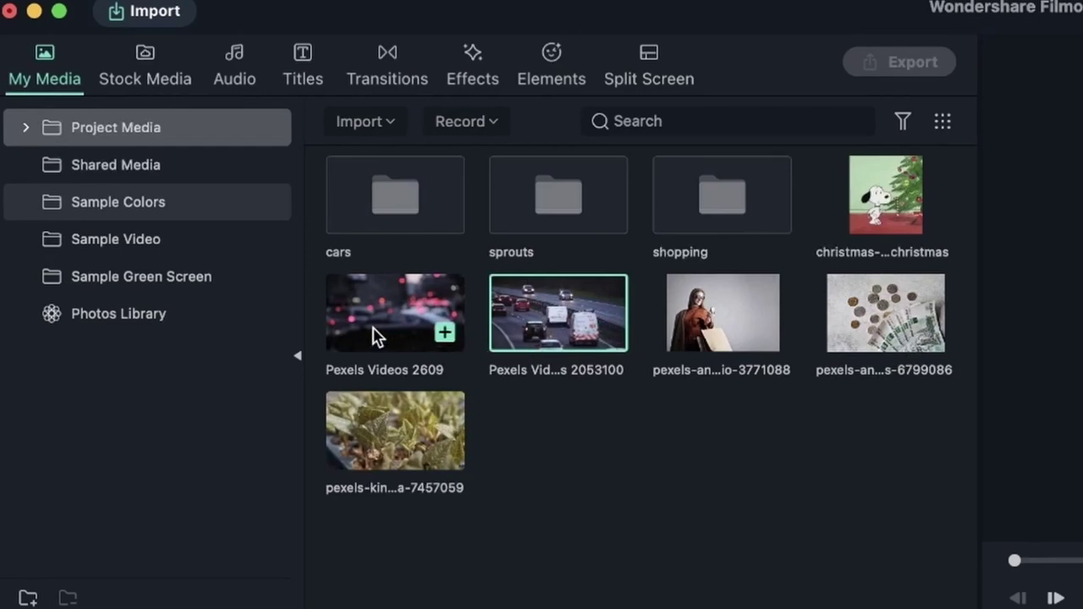
left_click(402, 309, "super")
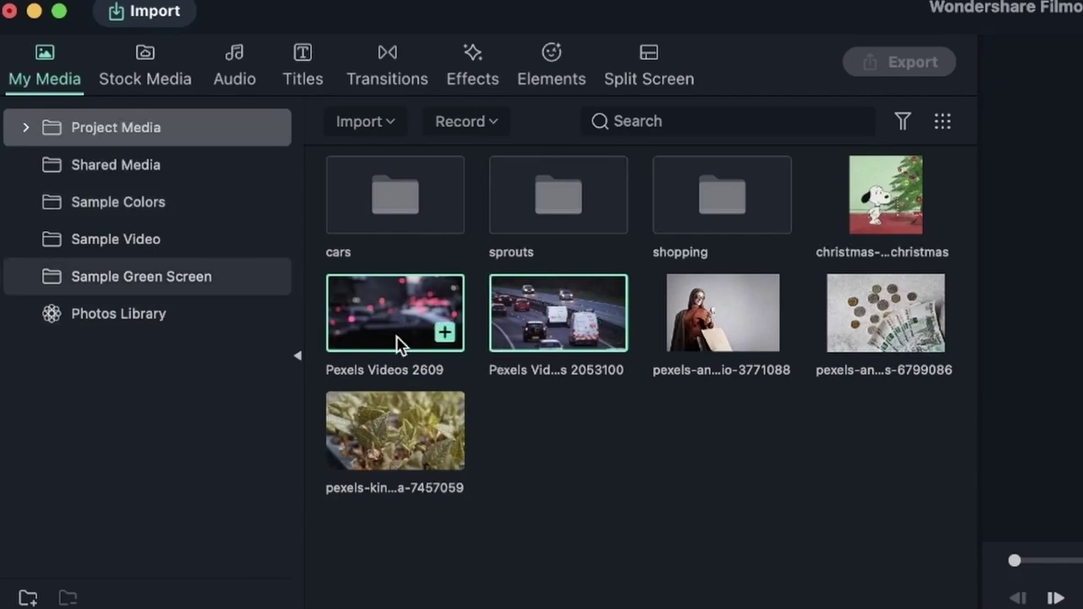
left_click(25, 127)
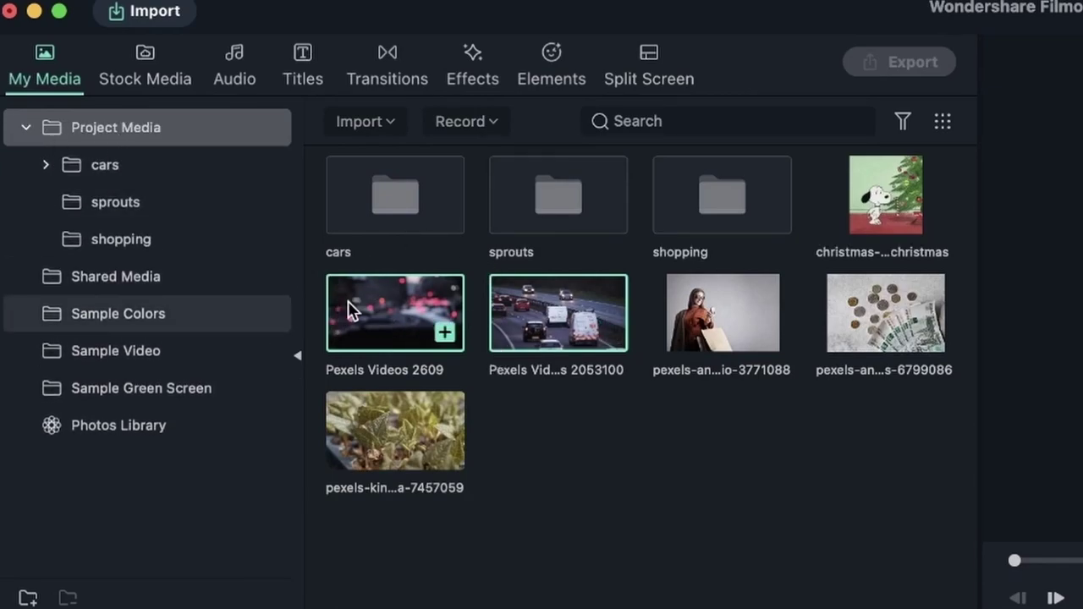
left_click_drag(414, 330, 126, 167)
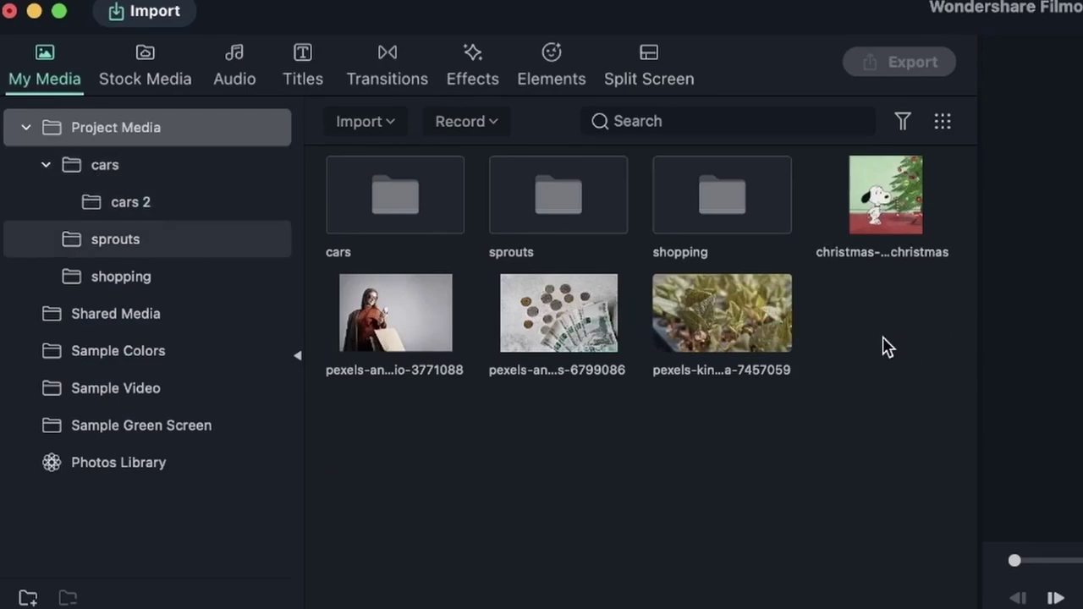
Rename the cars 2 subfolder inside cars as GIF.
left_click(157, 210)
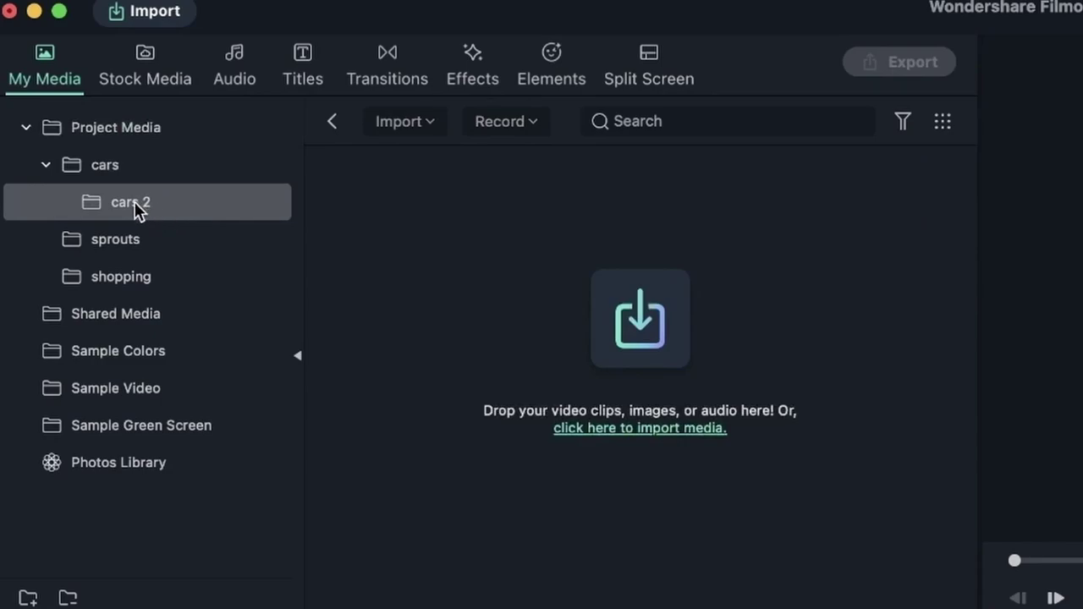
right_click(137, 209)
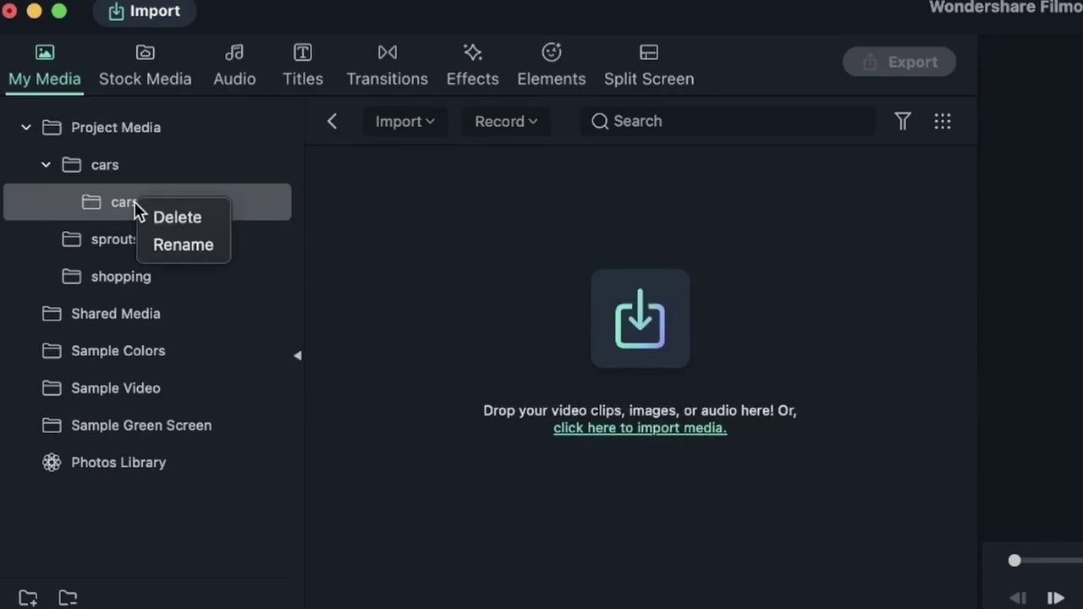
left_click(169, 248)
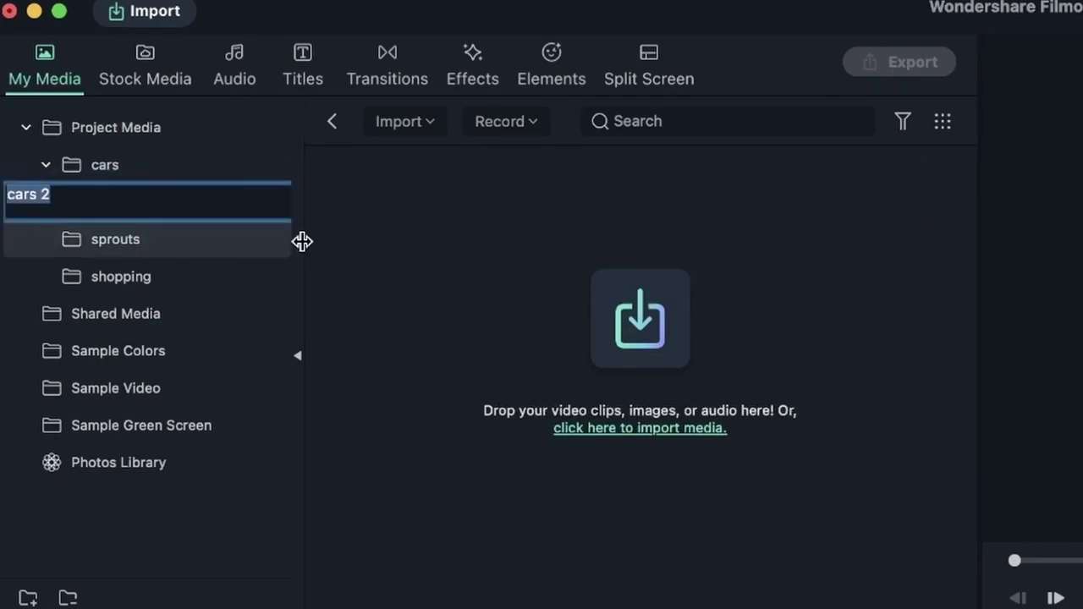
type("g")
type("GIF")
key("Return")
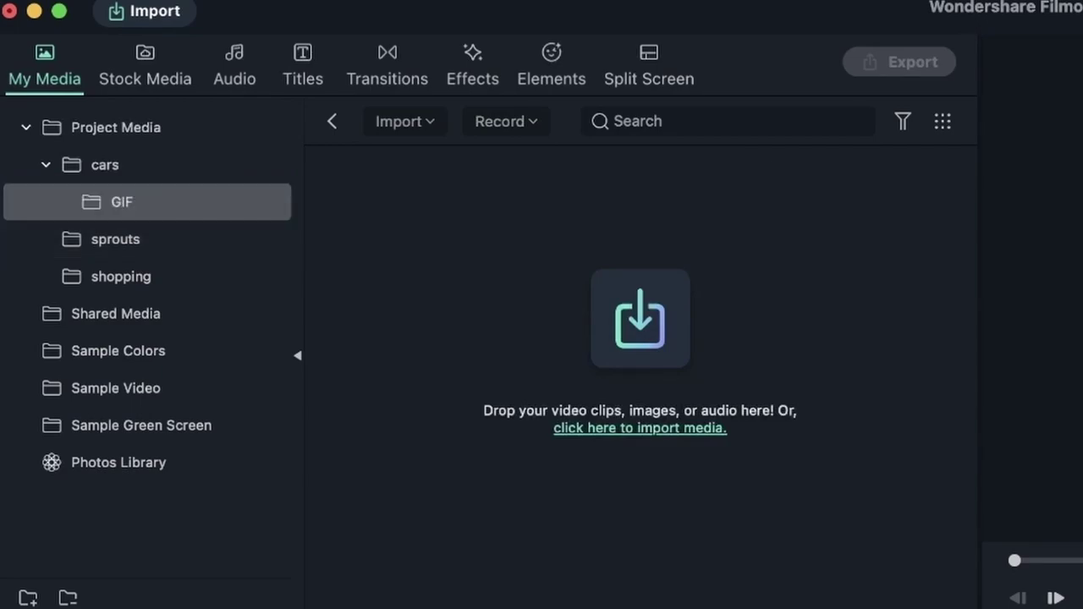
Move the Snoopy christmas GIF from Project Media into the GIF subfolder under cars.
left_click(227, 133)
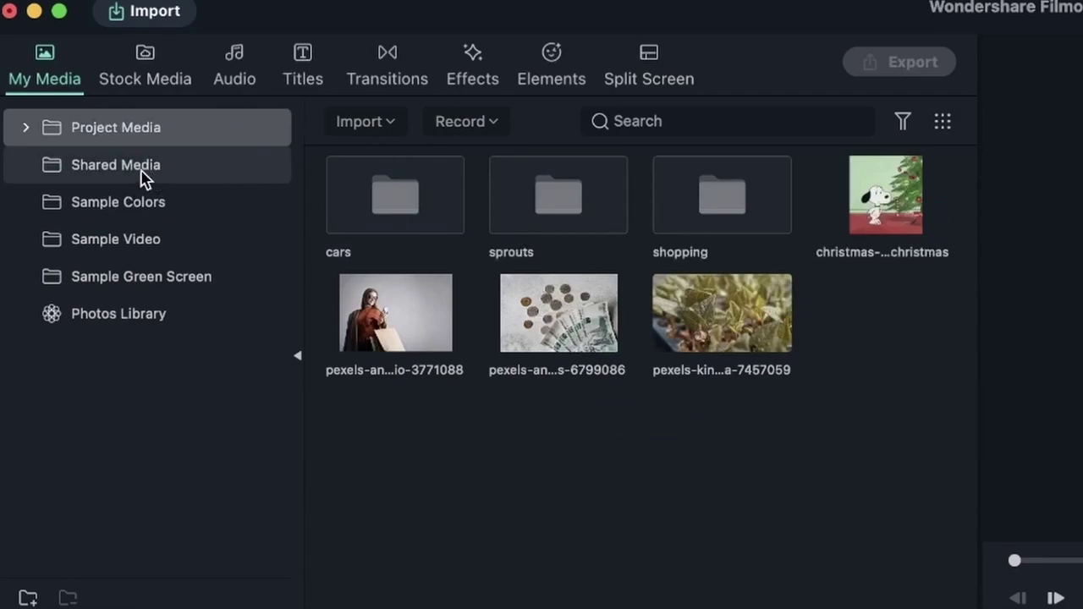
left_click(26, 126)
left_click_drag(904, 192, 133, 203)
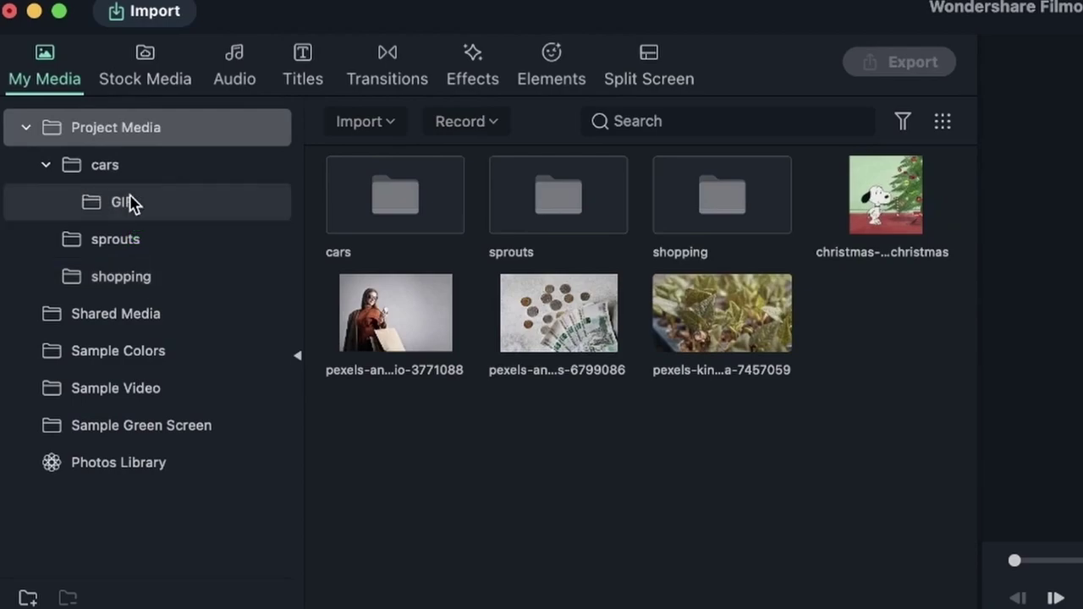
left_click_drag(618, 334, 582, 333)
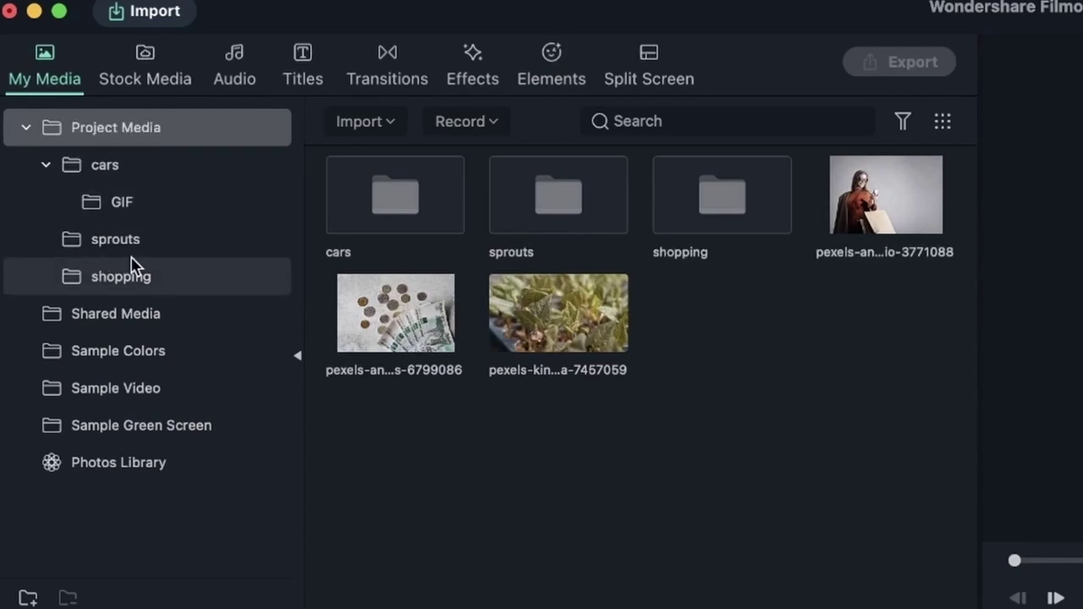
Move the remaining pexels-kindel-media-7457059 clip into sprouts and the two remaining photos into shopping, and collapse the folder tree.
left_click_drag(558, 304, 134, 239)
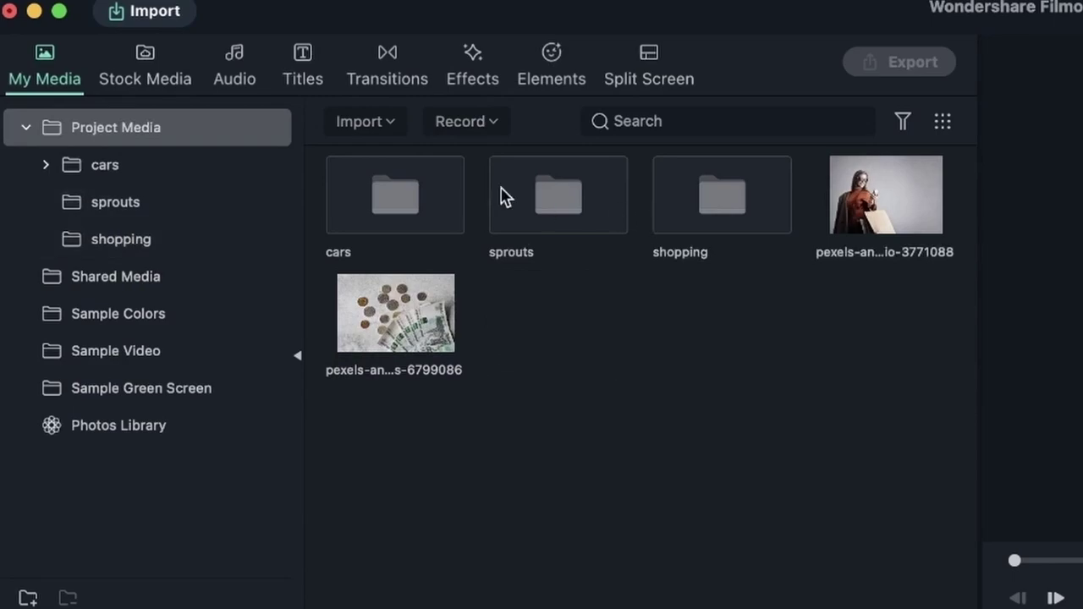
left_click_drag(395, 334, 174, 246)
left_click_drag(914, 233, 140, 239)
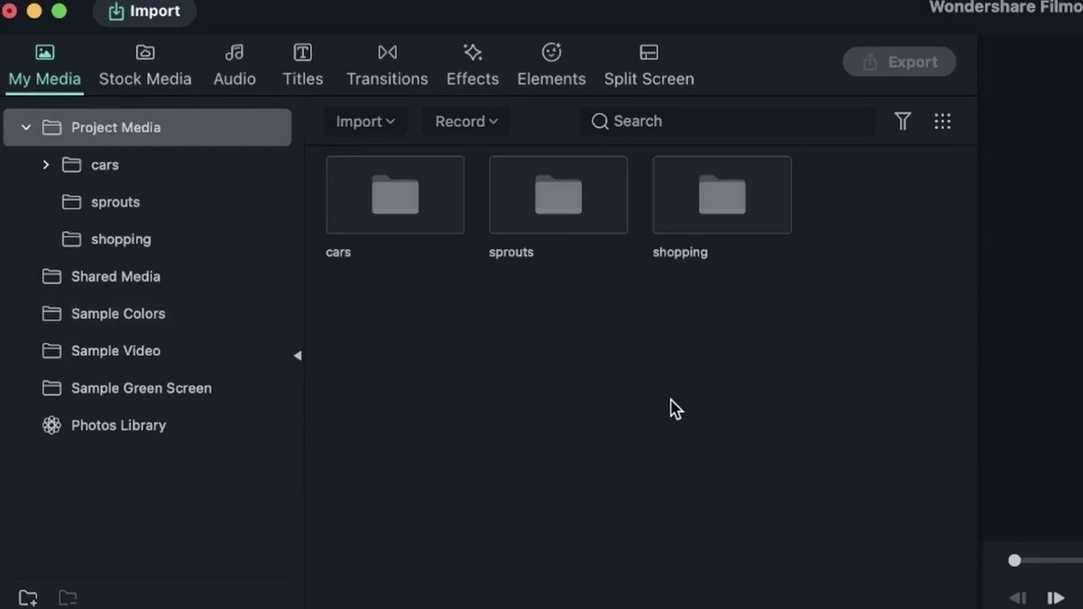
left_click(26, 127)
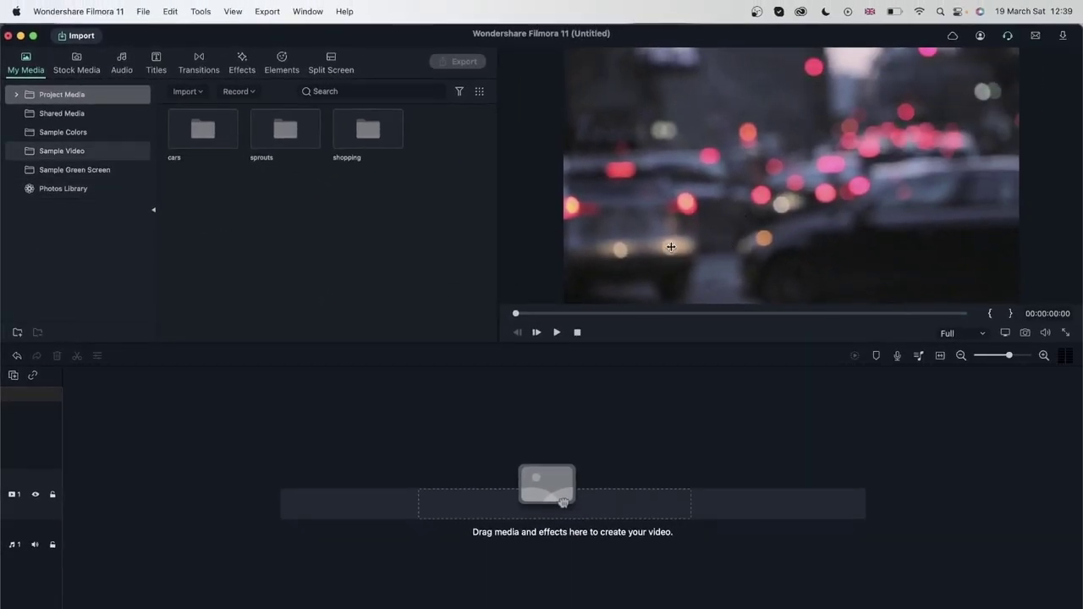
Add pexels-kindel-media-7457059 from sprouts to the start of video track 1, keeping the 1920X1080 25.00fps project settings, and scrub into it.
double_click(279, 126)
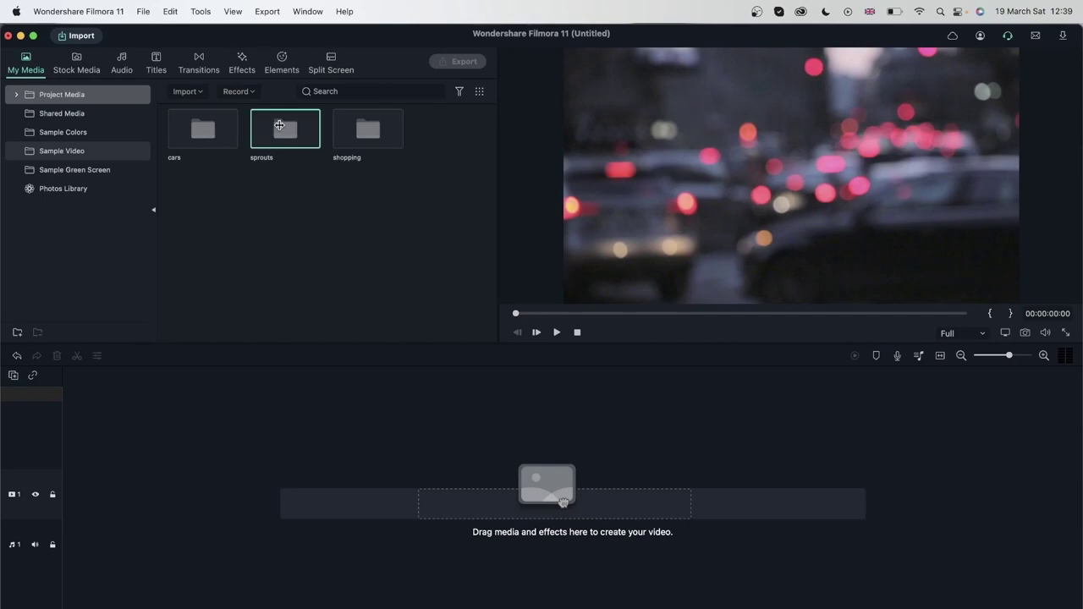
left_click_drag(309, 137, 70, 499)
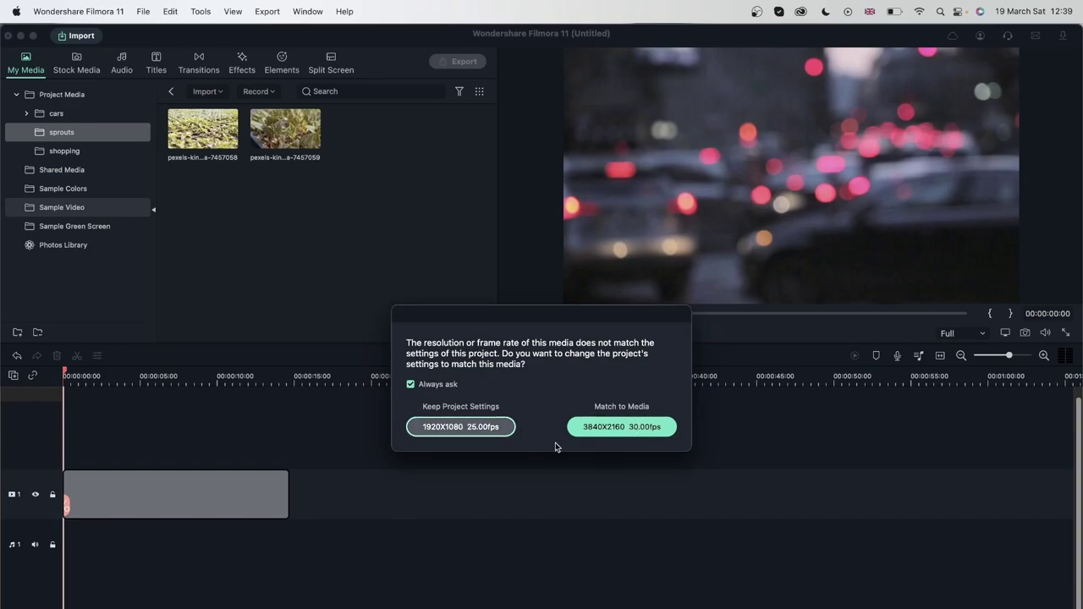
left_click(463, 425)
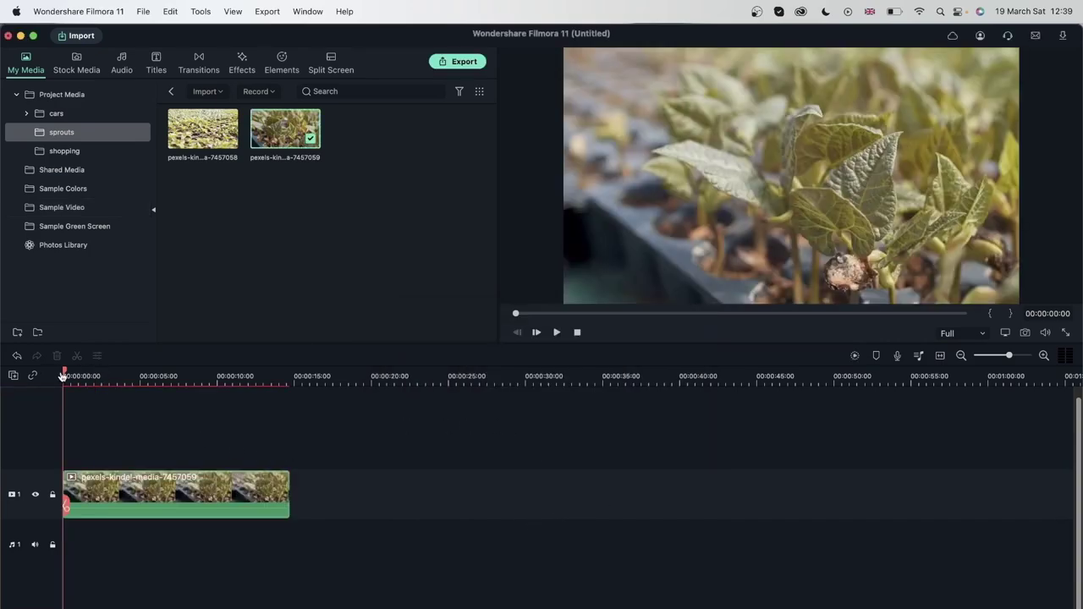
left_click_drag(64, 375, 118, 376)
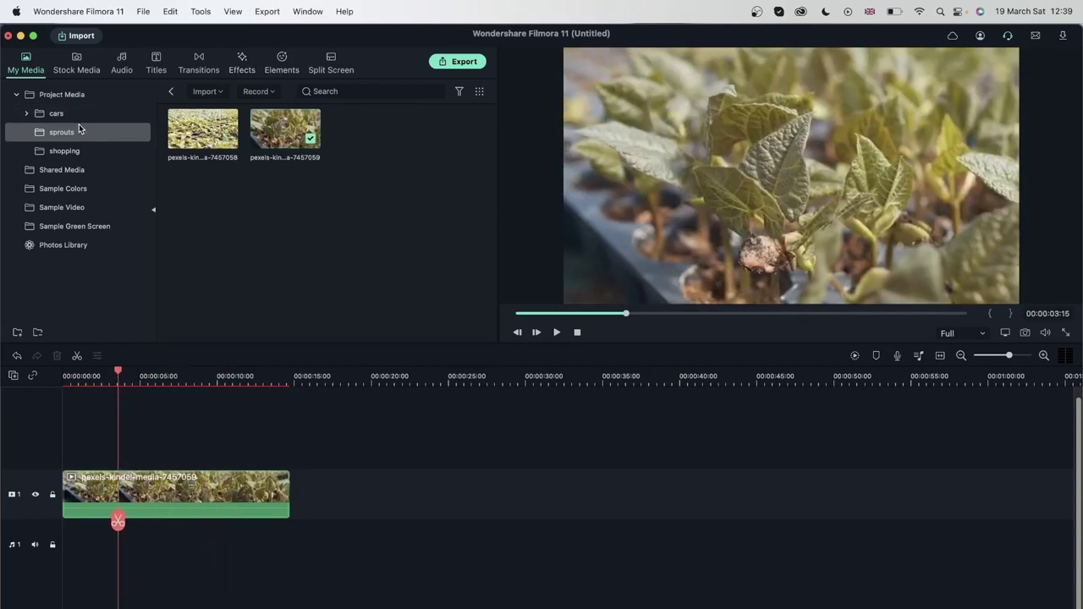
Place the coins and banknotes photo from the shopping folder directly after the sprouts clip on video track 1.
left_click(70, 94)
double_click(365, 148)
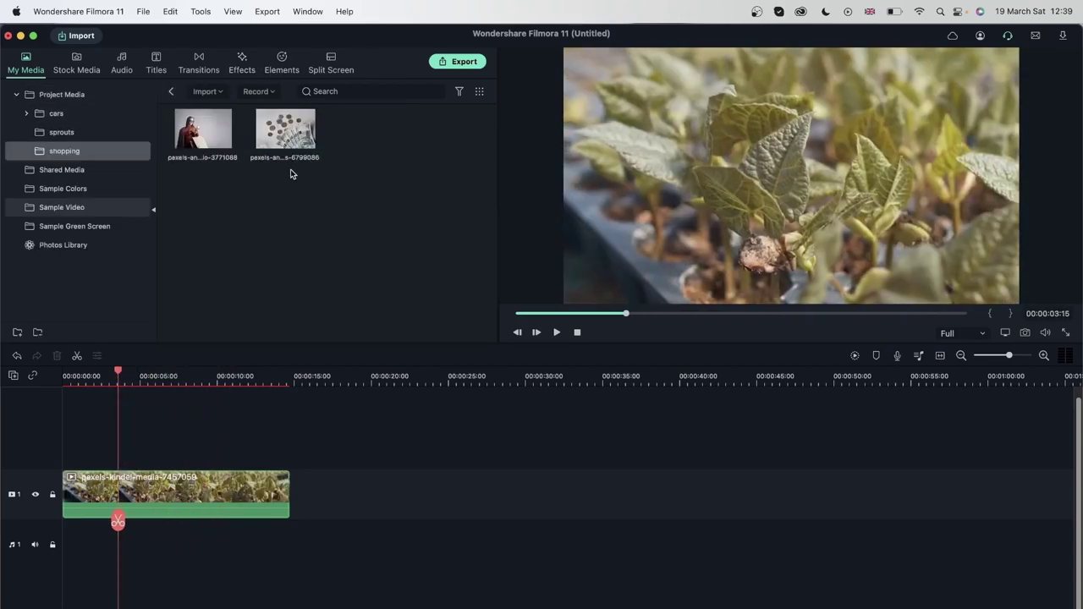
left_click_drag(340, 338, 322, 492)
left_click(171, 91)
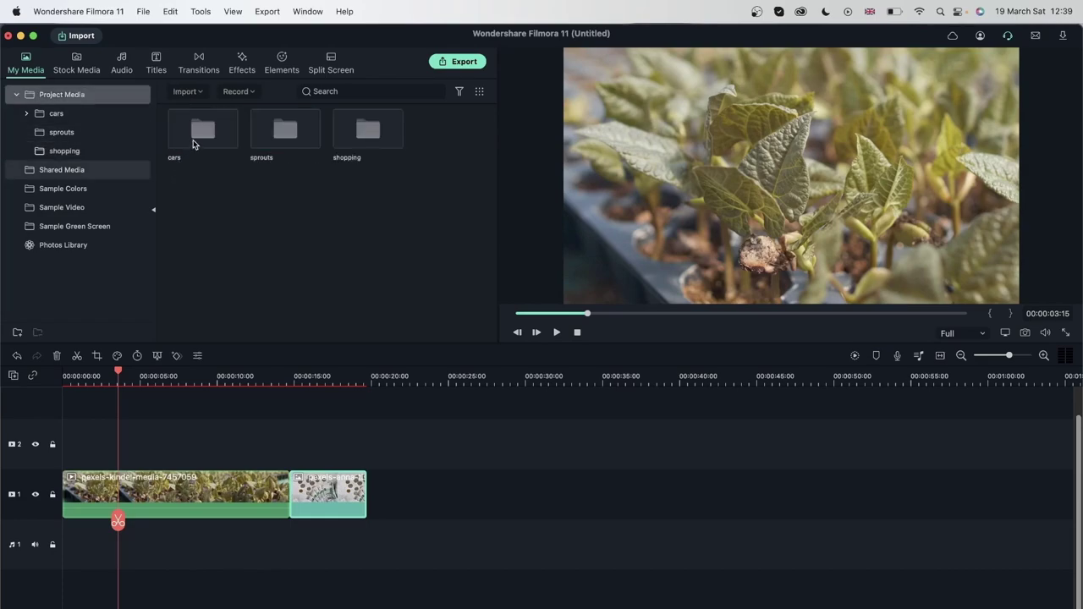
Place the christmas GIF from the GIF subfolder of cars directly after the photo on video track 1.
double_click(194, 141)
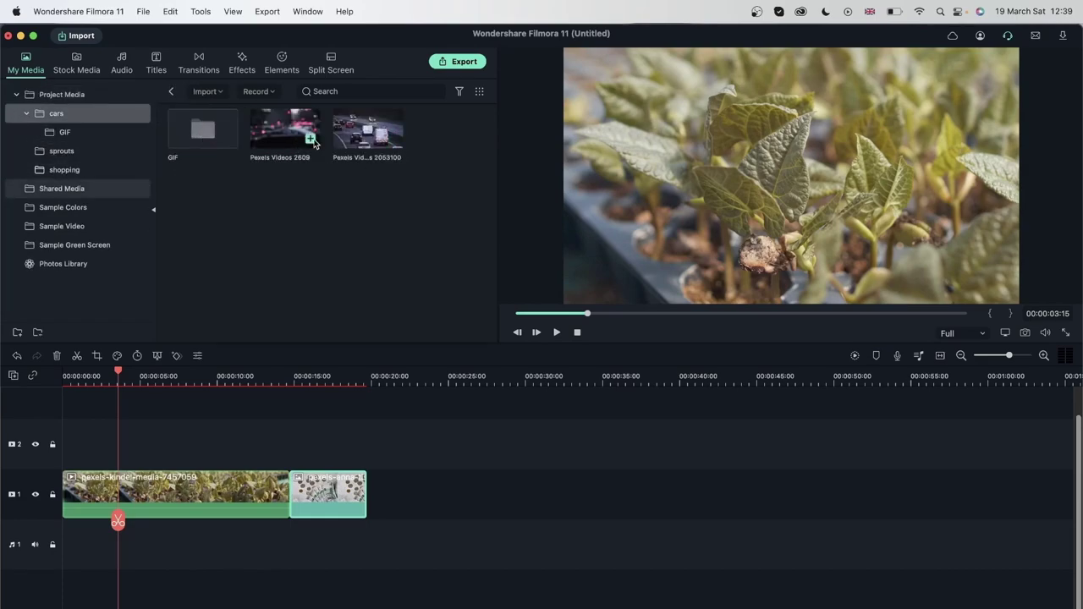
double_click(203, 131)
left_click_drag(202, 146, 376, 508)
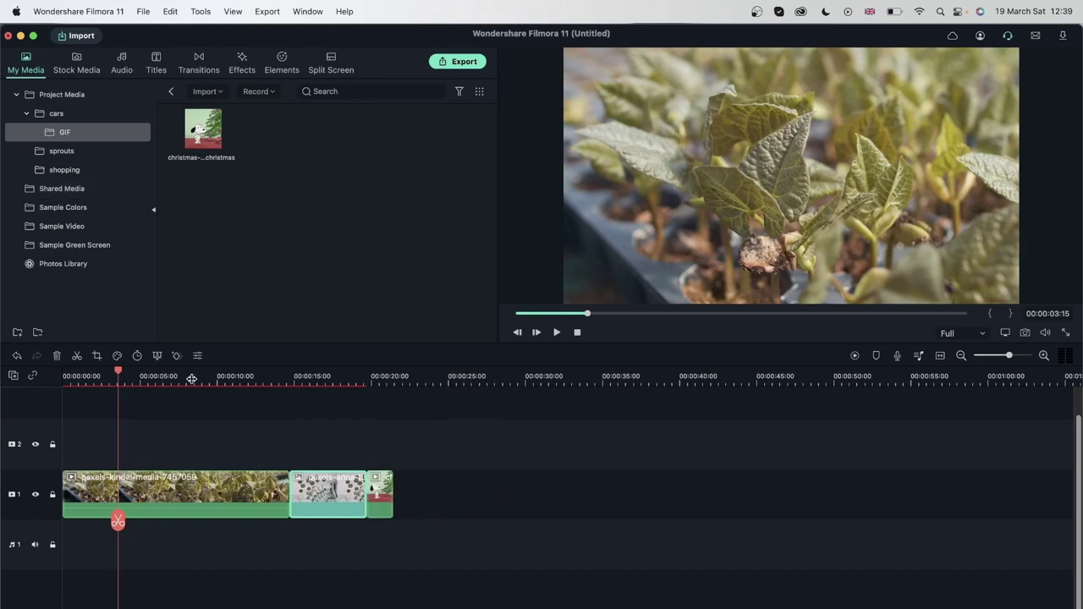
Scrub through the clips on the timeline and delete all of them from it.
left_click_drag(118, 373, 288, 444)
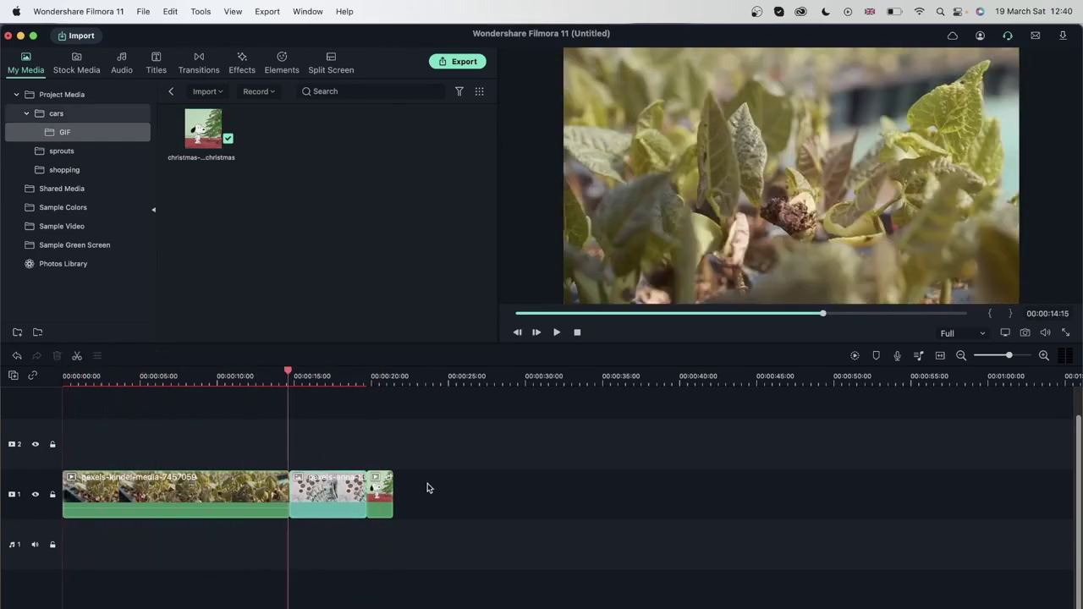
left_click(367, 382)
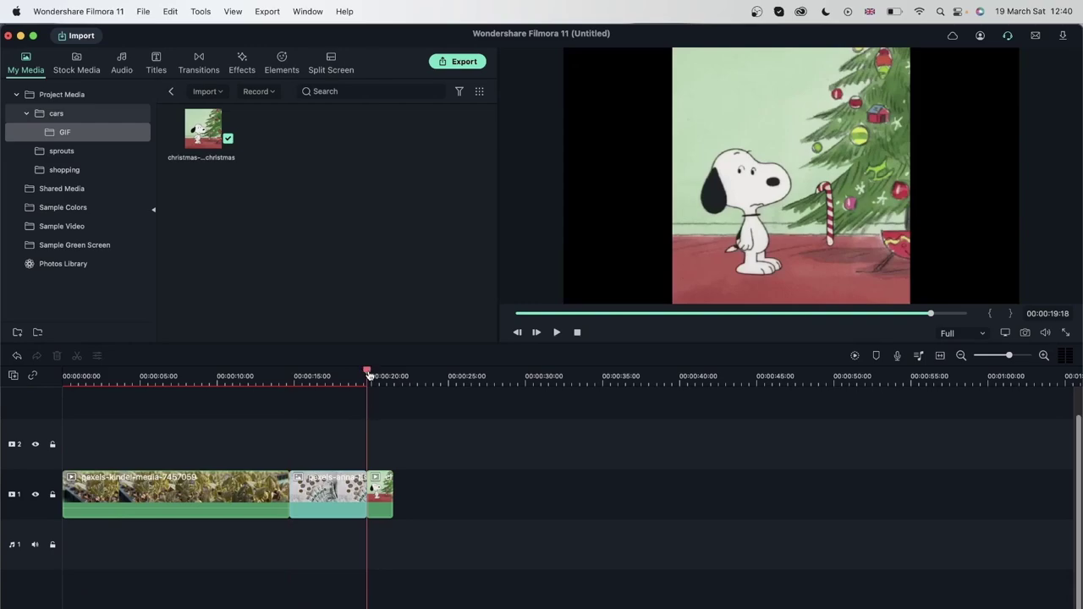
left_click_drag(369, 373, 304, 399)
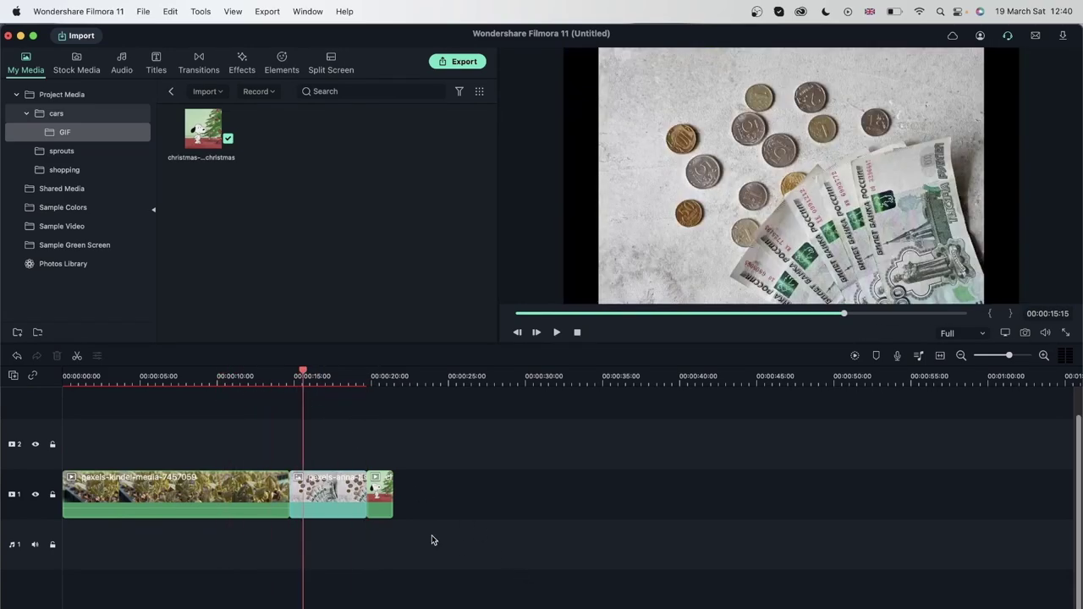
key("super+a")
key("Delete")
Add pexels-kindel-media-7457059 from the sprouts folder to video track 1 and match the project to the media at 3840X2160 30.00fps.
left_click(62, 94)
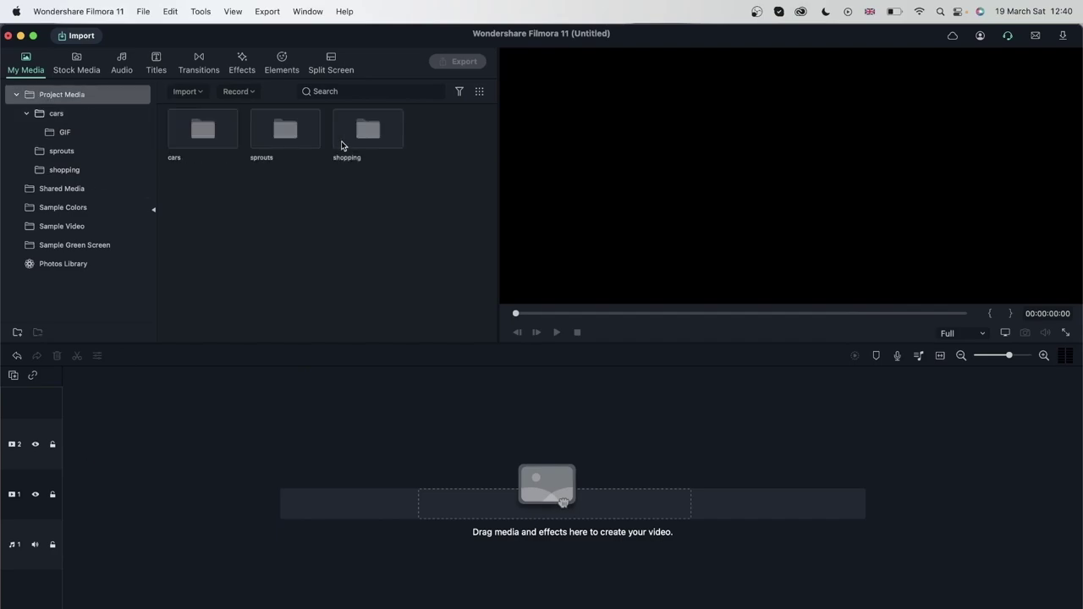
double_click(280, 142)
left_click_drag(292, 146, 367, 478)
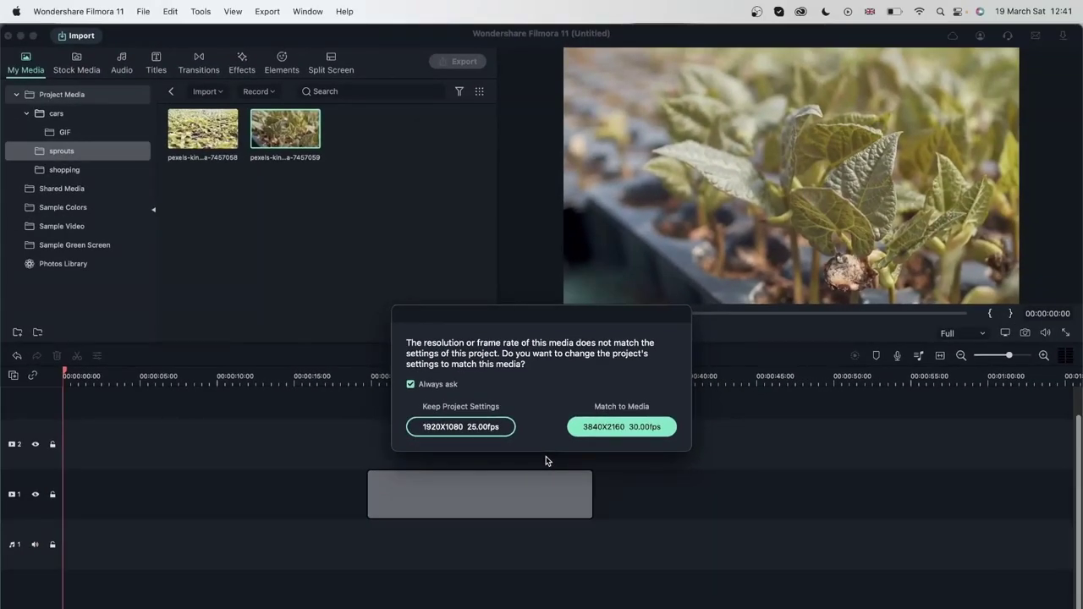
left_click_drag(533, 314, 510, 165)
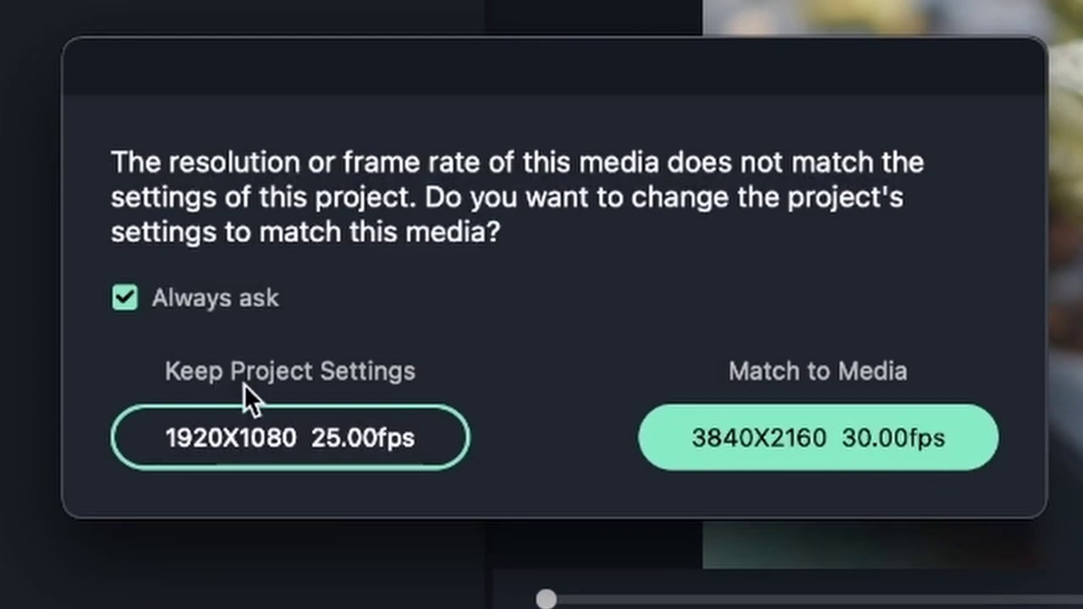
left_click(867, 437)
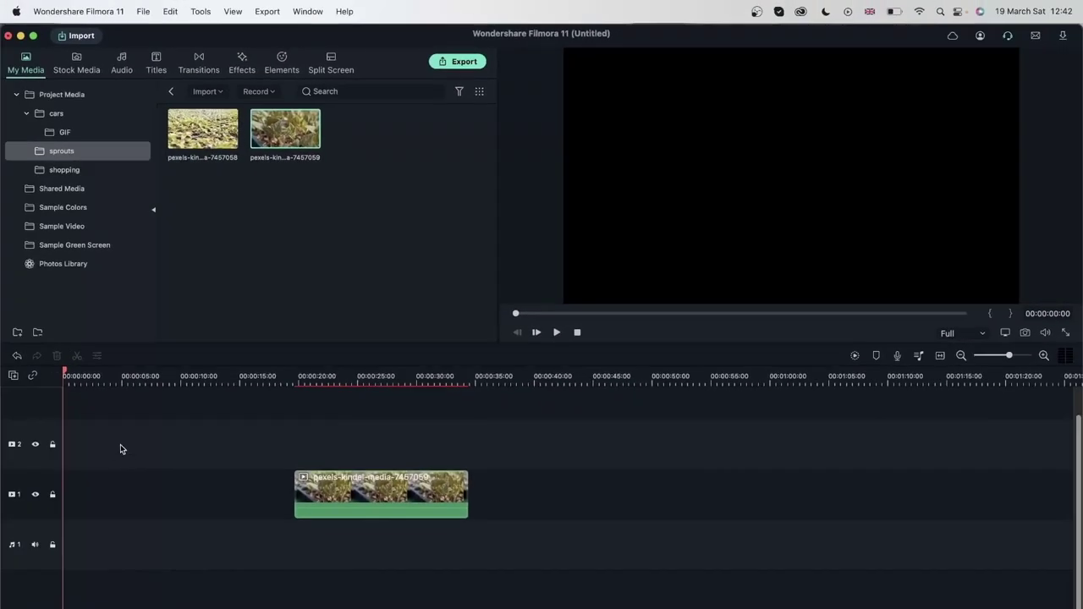
Scrub into the sprouts clip, shift it to the very start of video track 1, and return the playhead to the beginning.
left_click(98, 380)
left_click_drag(99, 376, 353, 402)
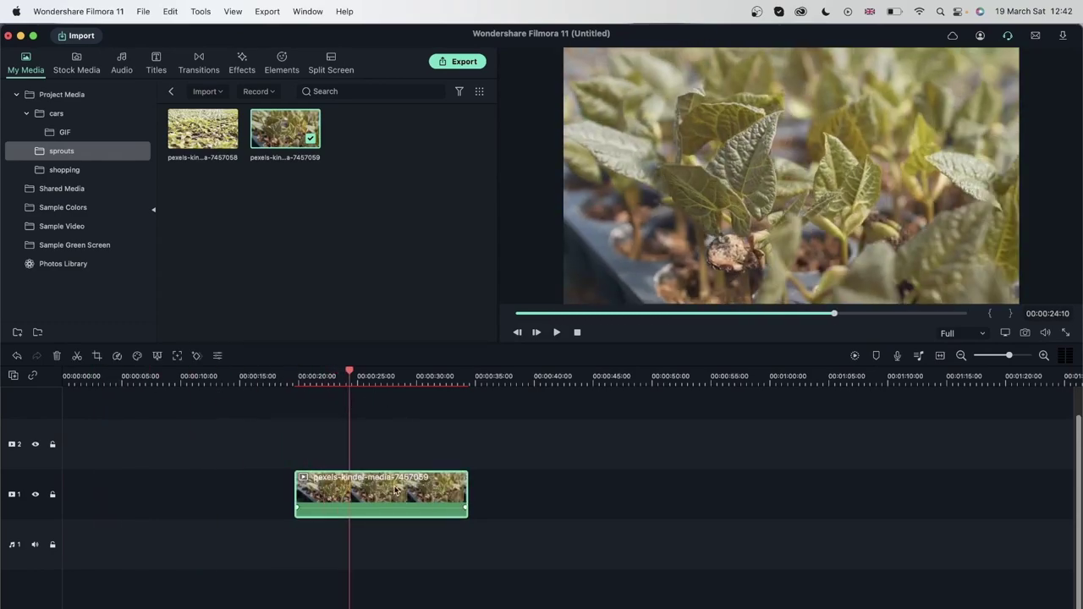
left_click_drag(423, 484, 191, 484)
left_click_drag(331, 376, 63, 376)
left_click(343, 485)
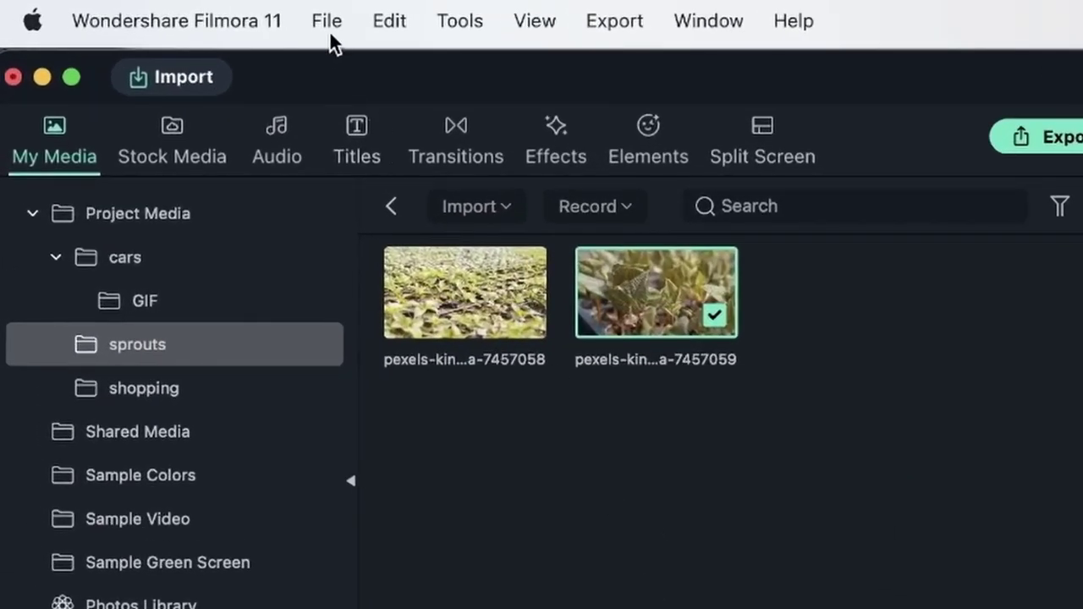
Review the project's aspect ratio, resolution and frame rate in Project Settings, and leave without applying changes.
left_click(329, 23)
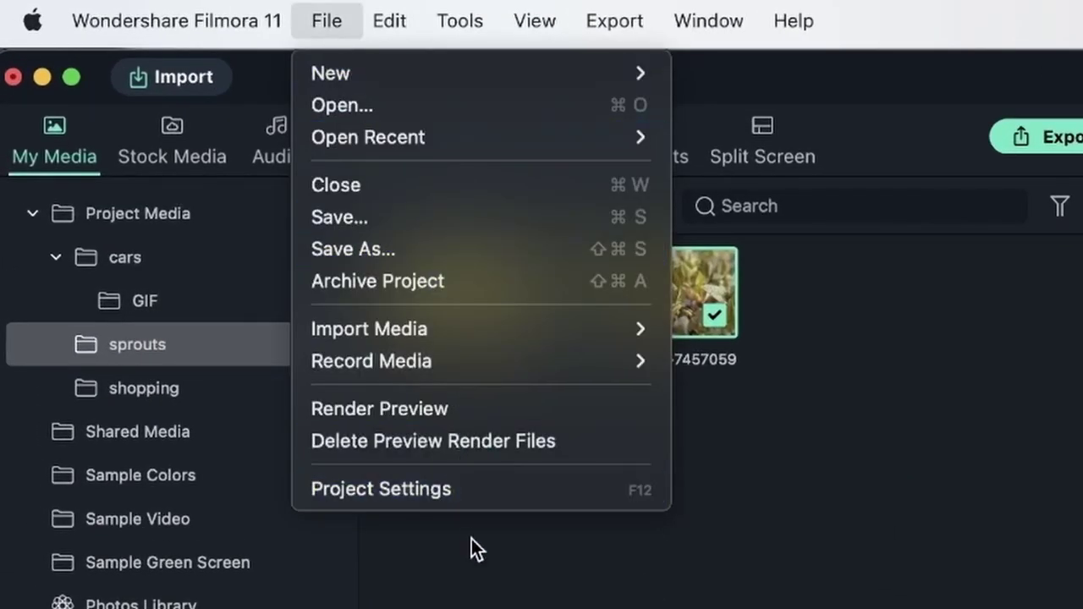
left_click(614, 493)
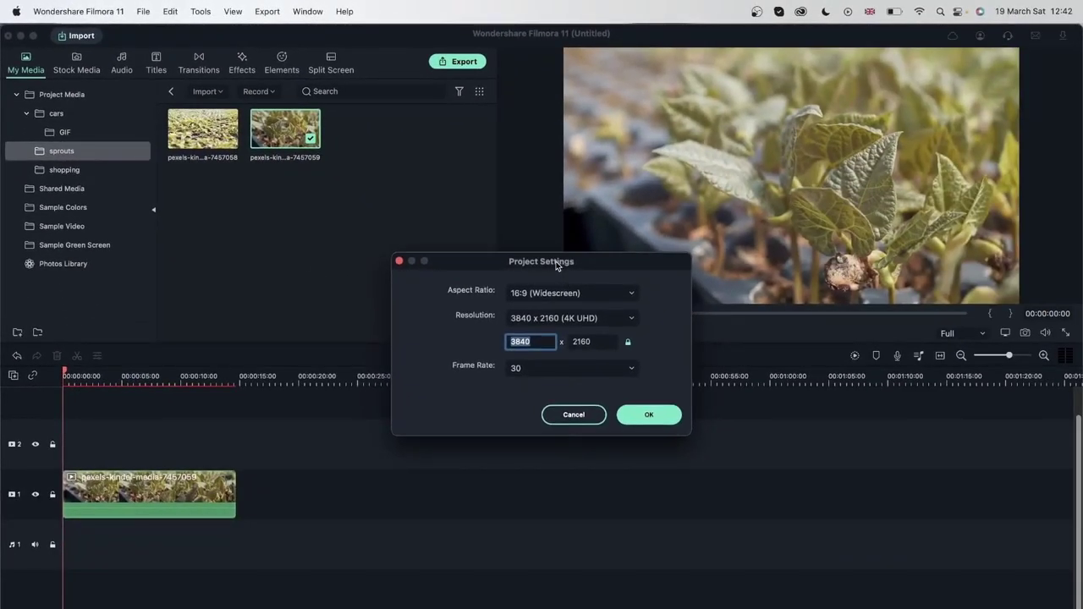
left_click_drag(557, 267, 489, 113)
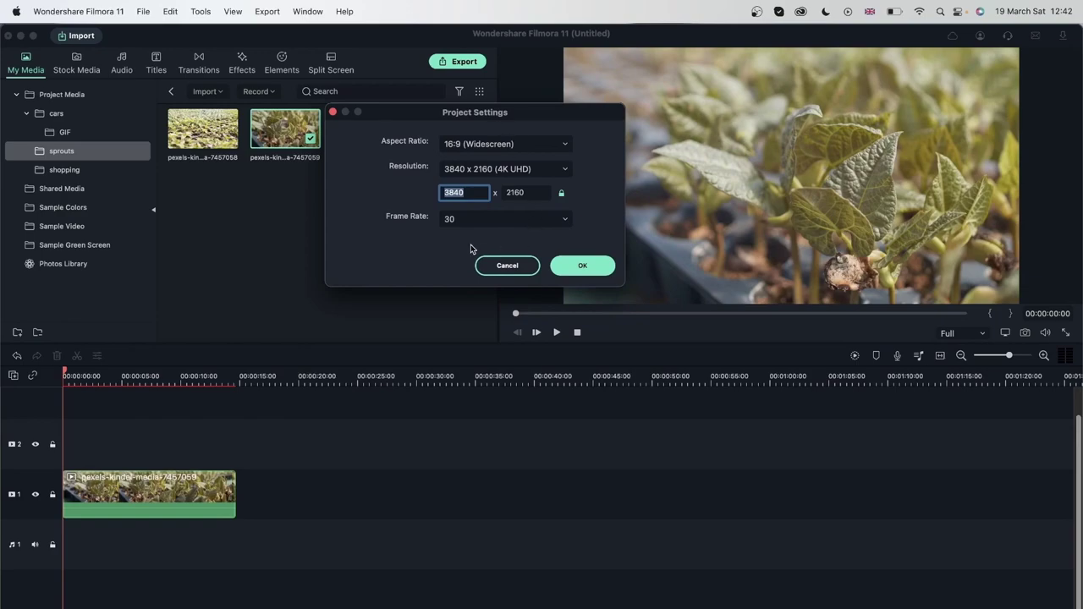
mouse_move(423, 113)
left_mouse_down()
mouse_move(648, 249)
mouse_move(388, 140)
mouse_move(421, 115)
left_mouse_up()
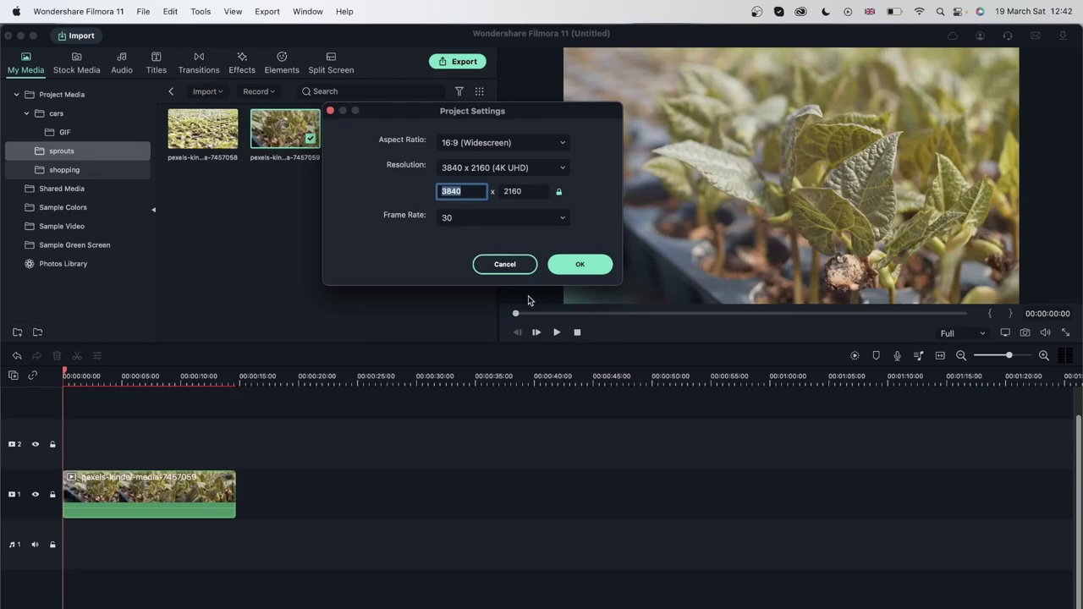
left_click(487, 263)
left_click(144, 11)
mouse_move(149, 35)
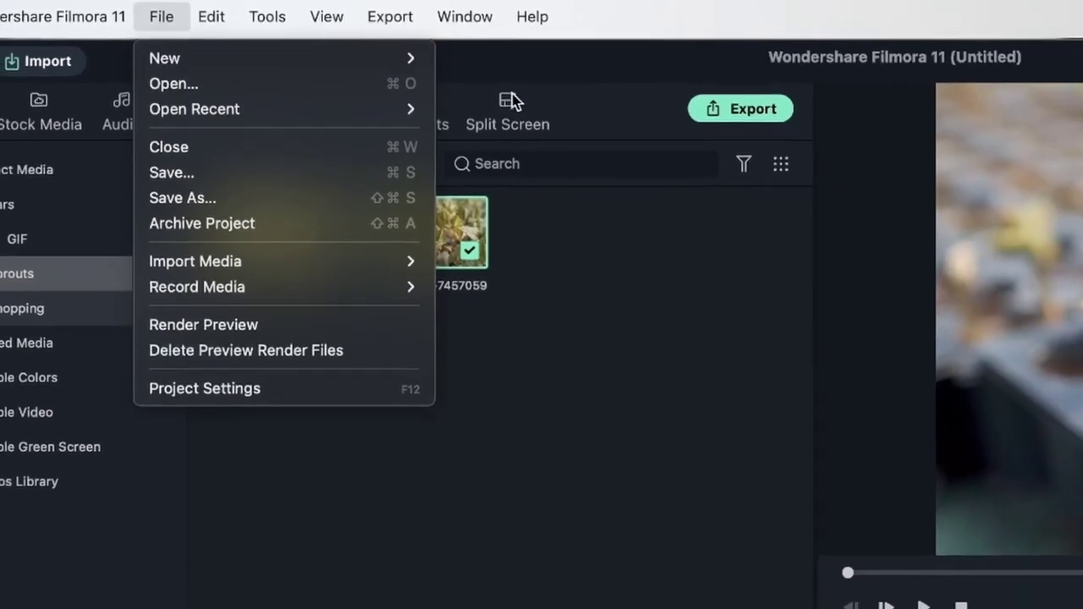
left_click(641, 365)
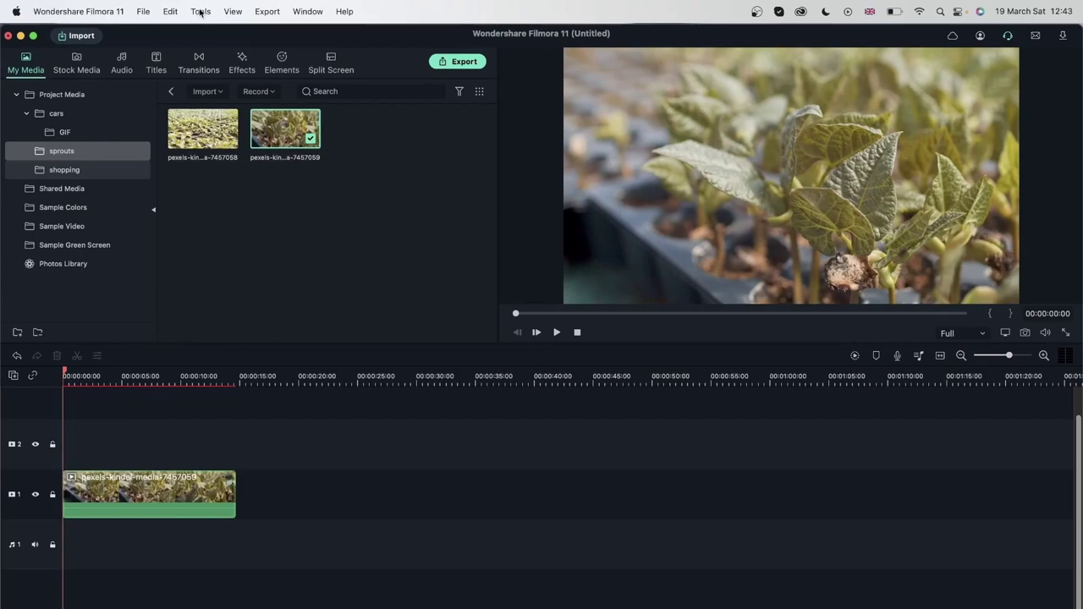
Set the project resolution to 3840 x 2160 (4K UHD) and the frame rate to 30, and apply the project settings.
left_click(150, 13)
left_click(190, 261)
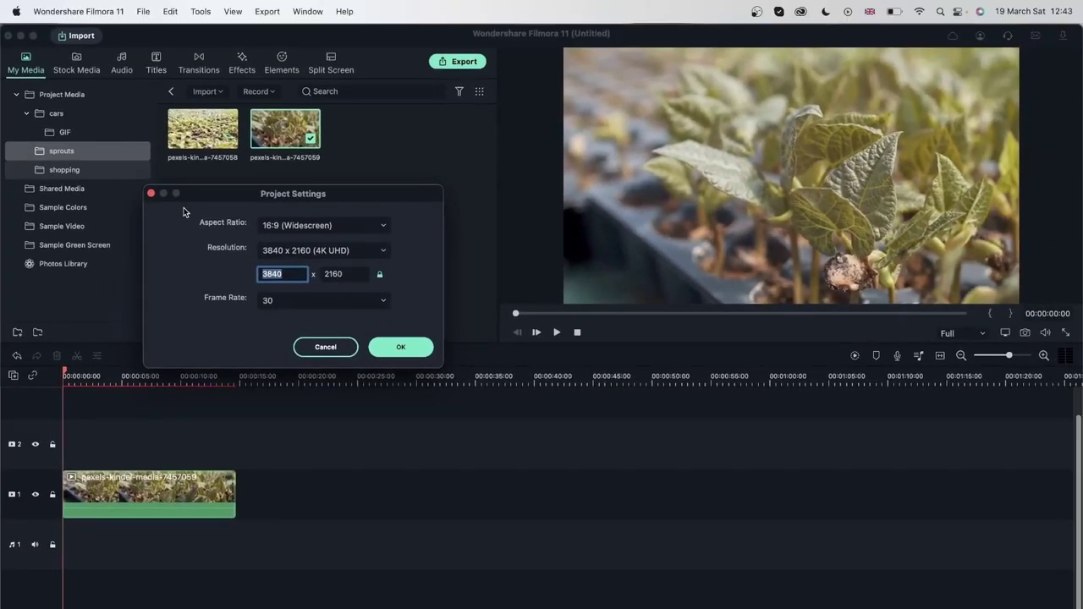
left_click_drag(272, 191, 451, 190)
double_click(469, 271)
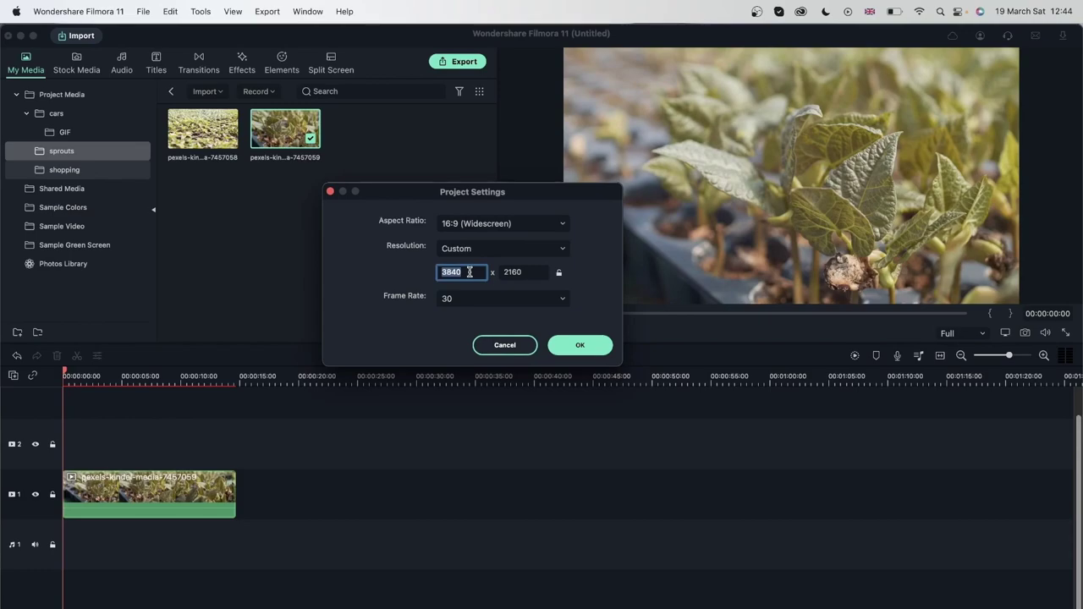
type("3840")
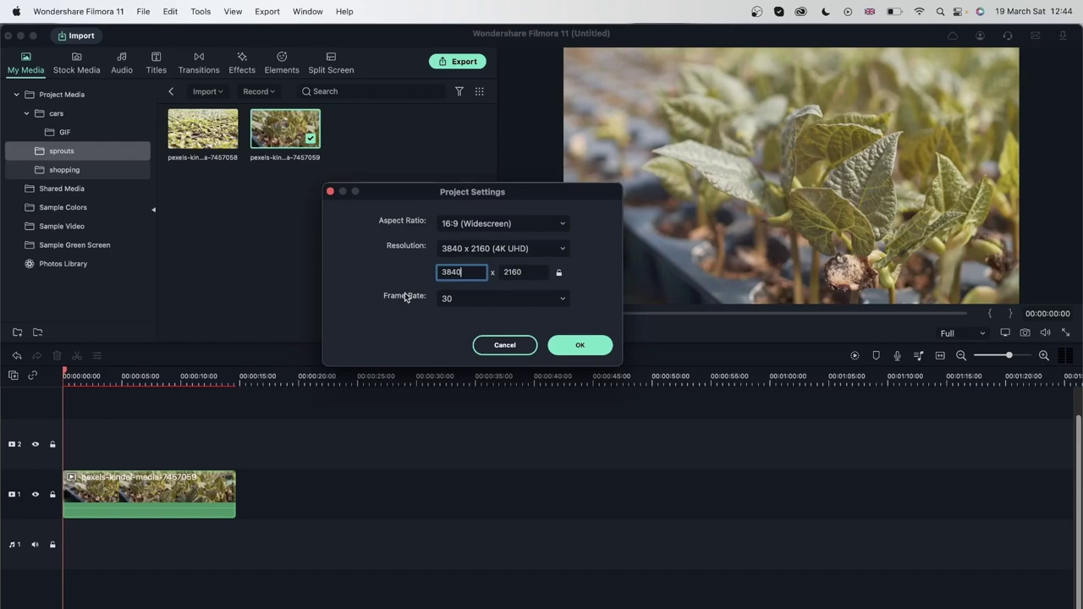
left_click(536, 299)
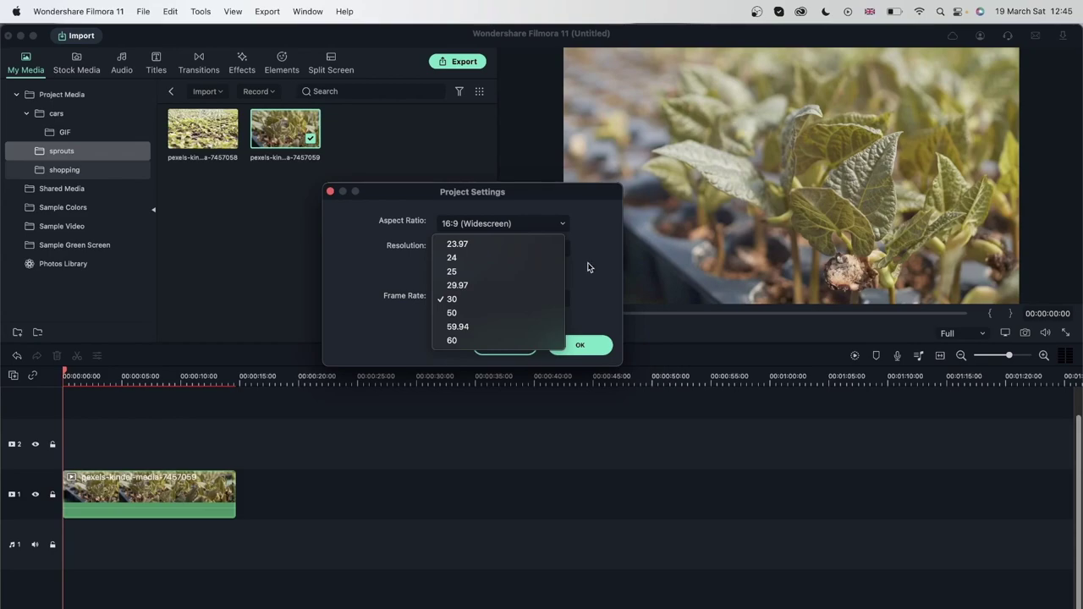
left_click(465, 302)
left_click(580, 345)
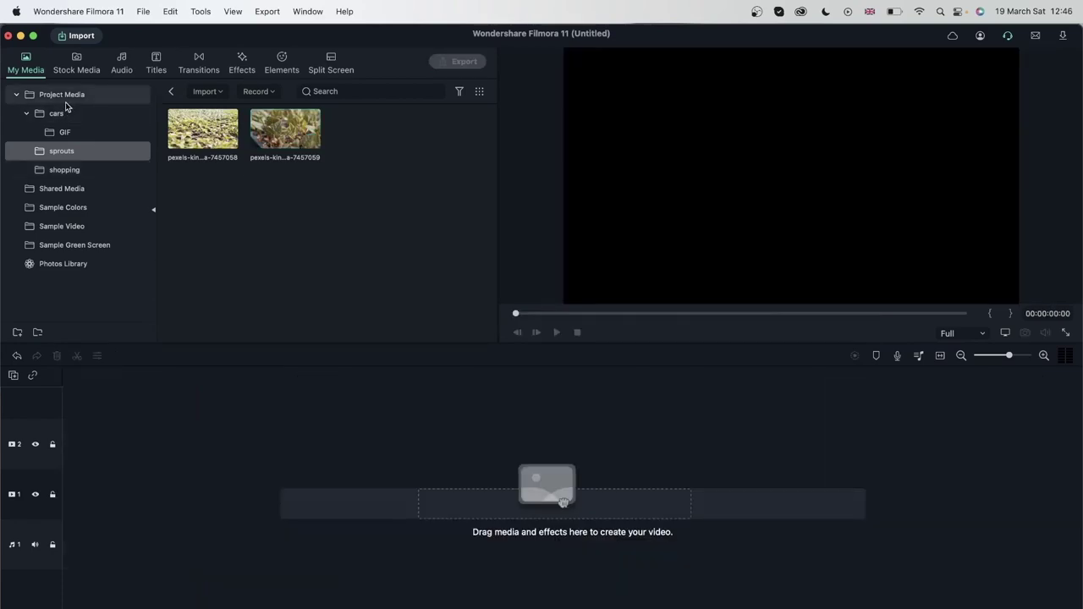
Place the dusk city skyline photo 1408B541...F692.jpeg from the Photos Library at the start of video track 1.
left_click(66, 97)
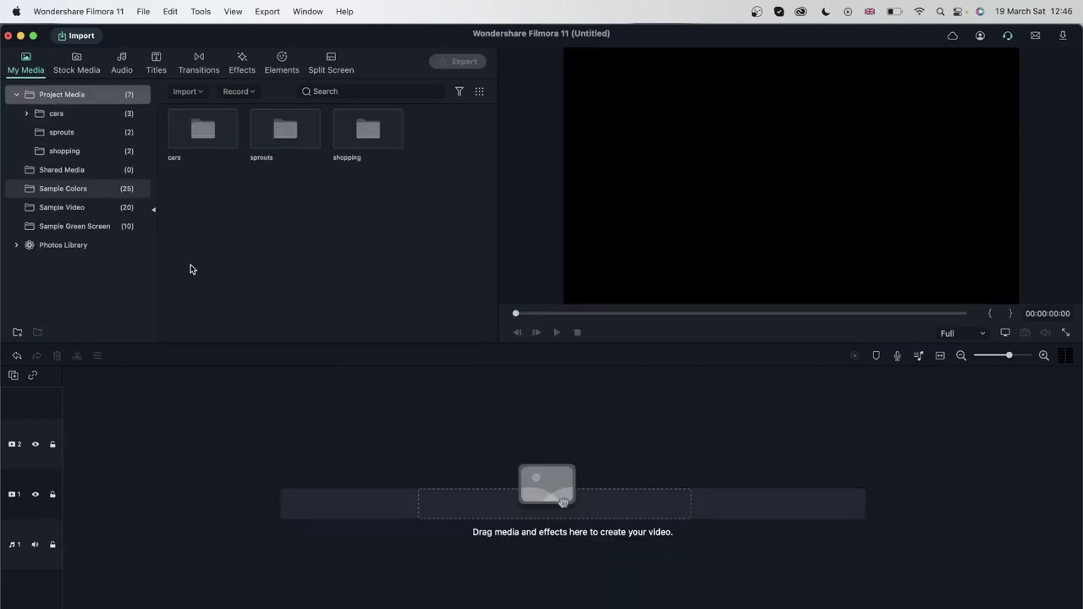
left_click(94, 250)
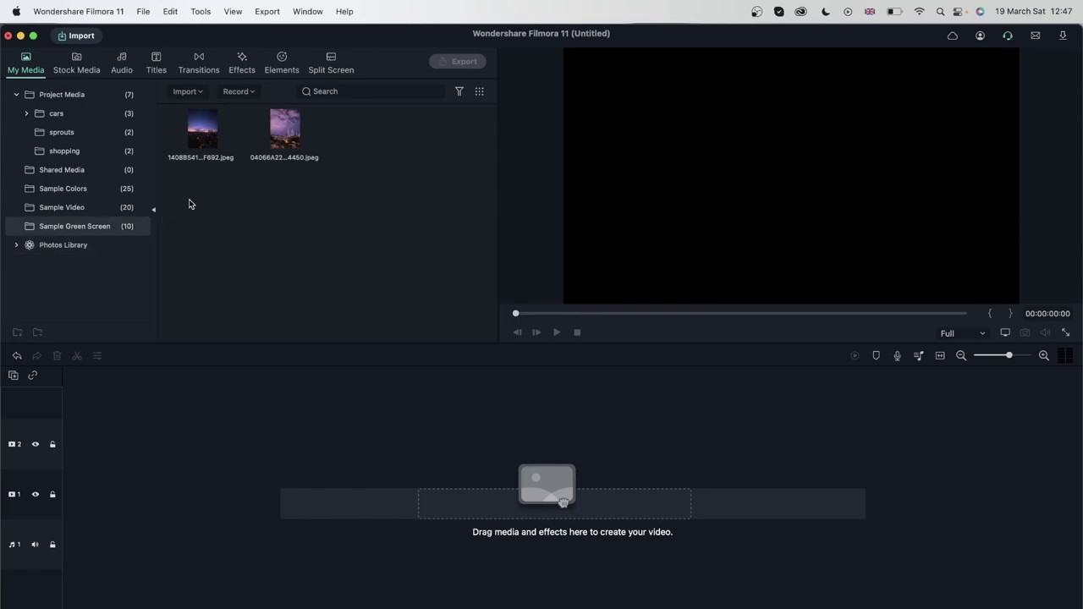
left_click_drag(208, 145, 64, 503)
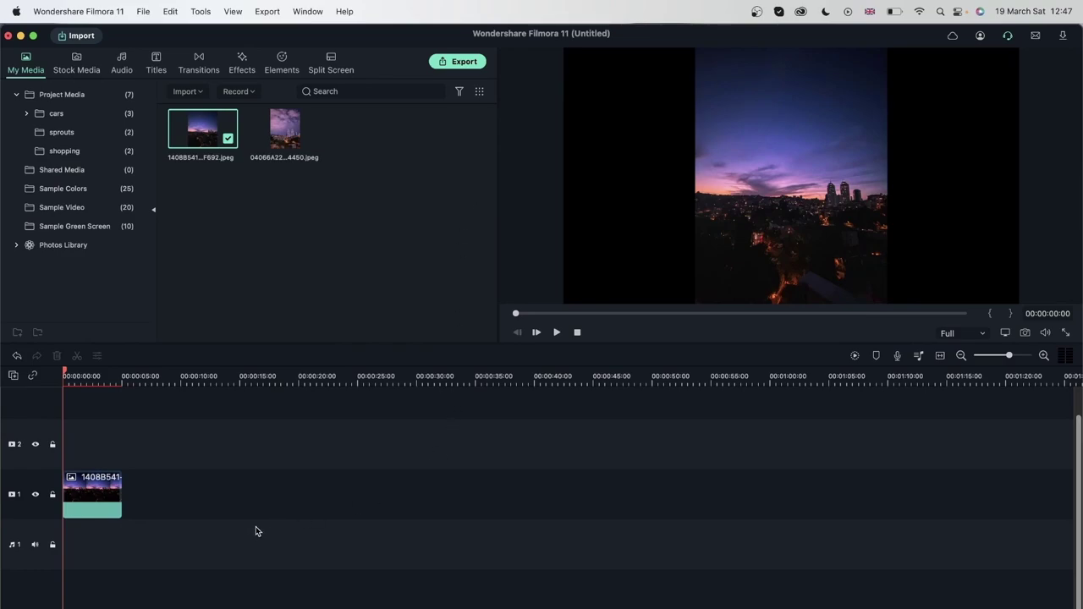
left_click(100, 401)
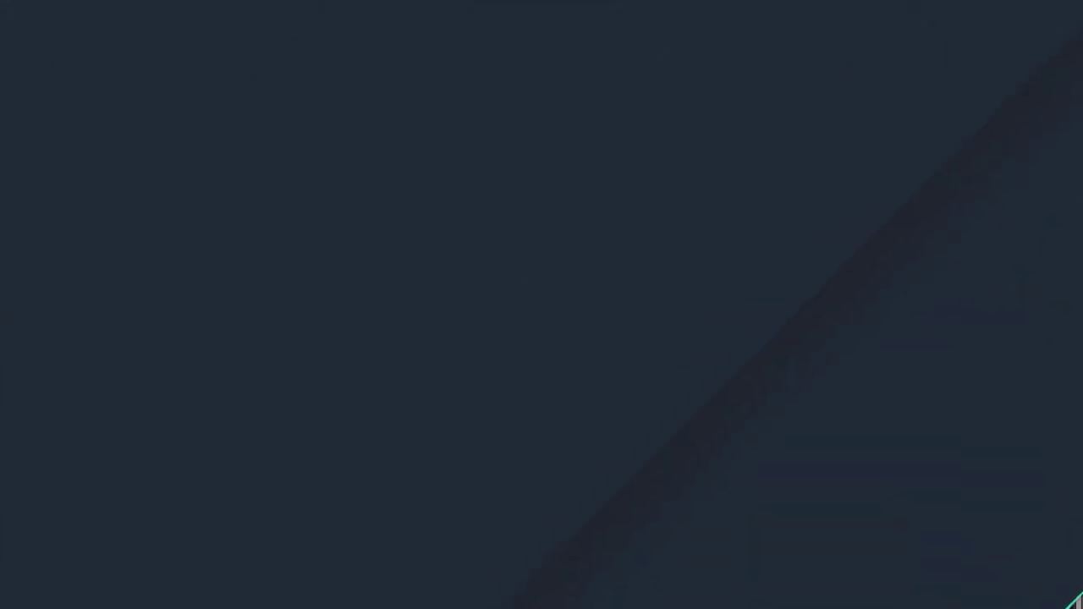